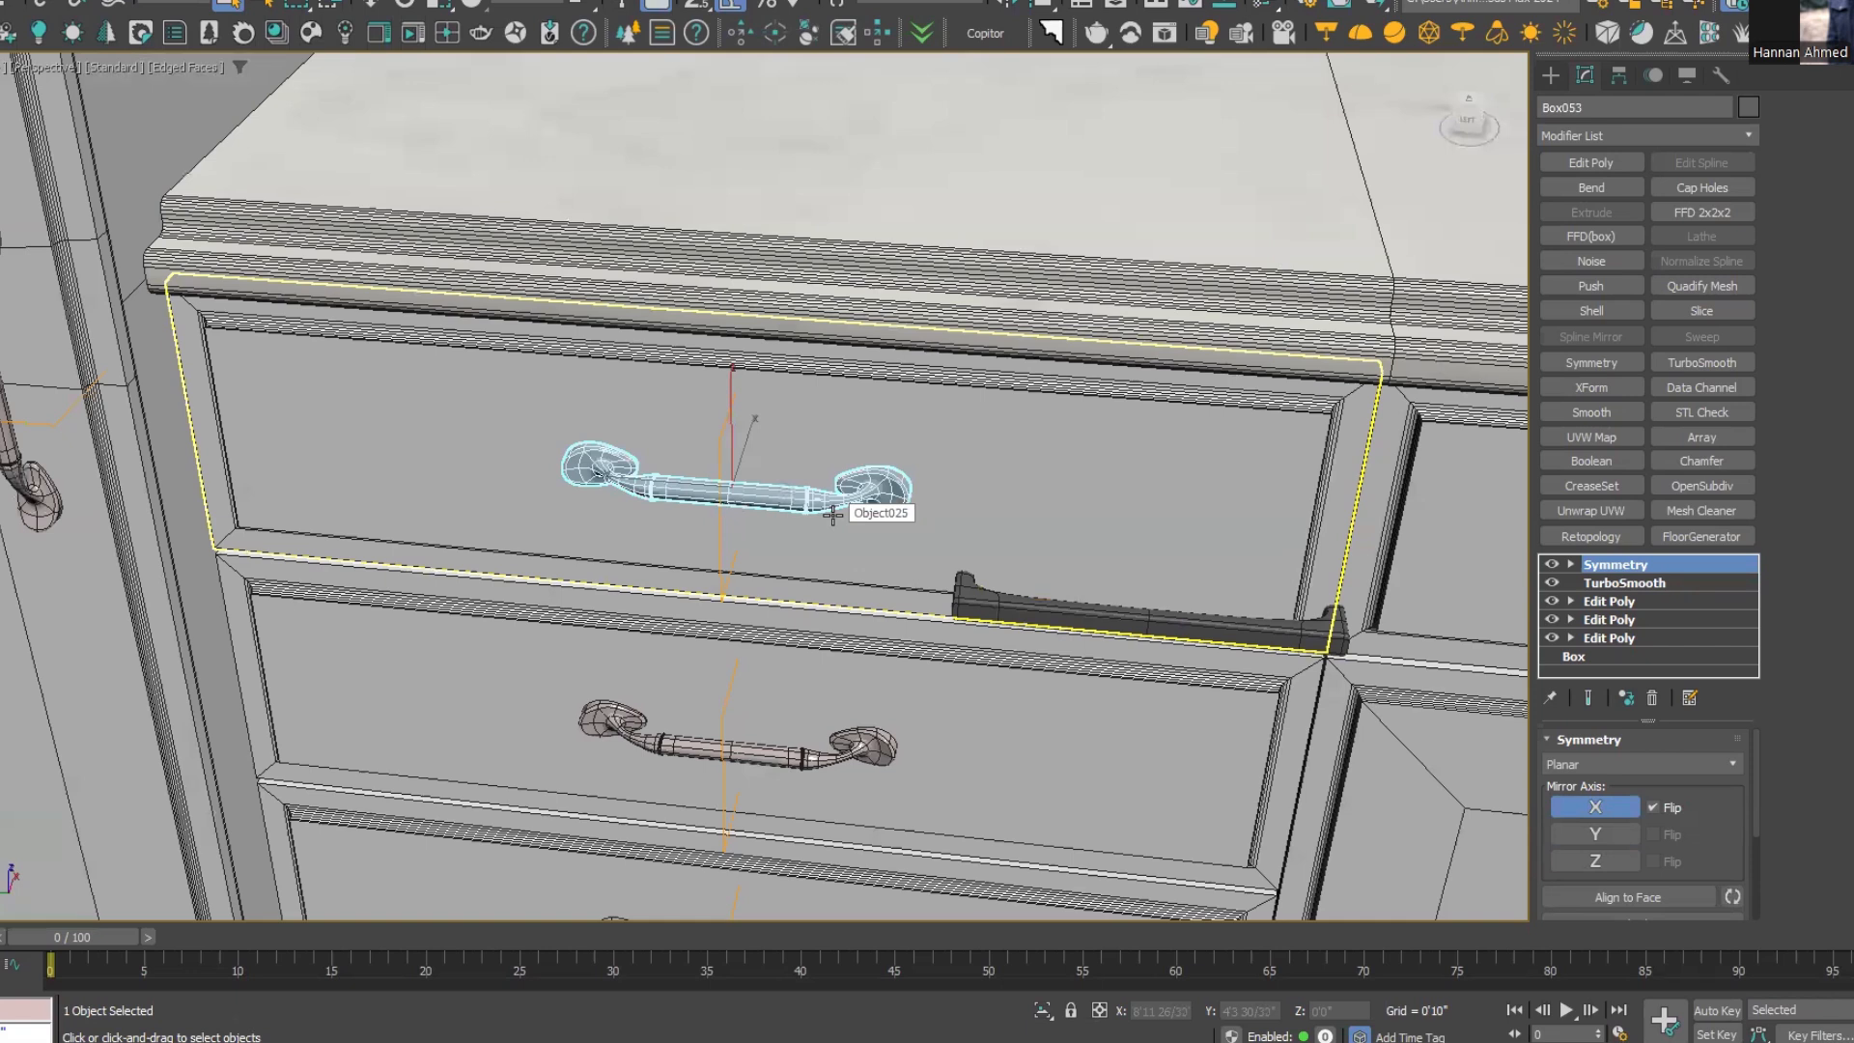
Look over the drawer and cabinet handles around the kitchen, and return to the selected handle on the top drawer
scroll(832, 514, down, 4)
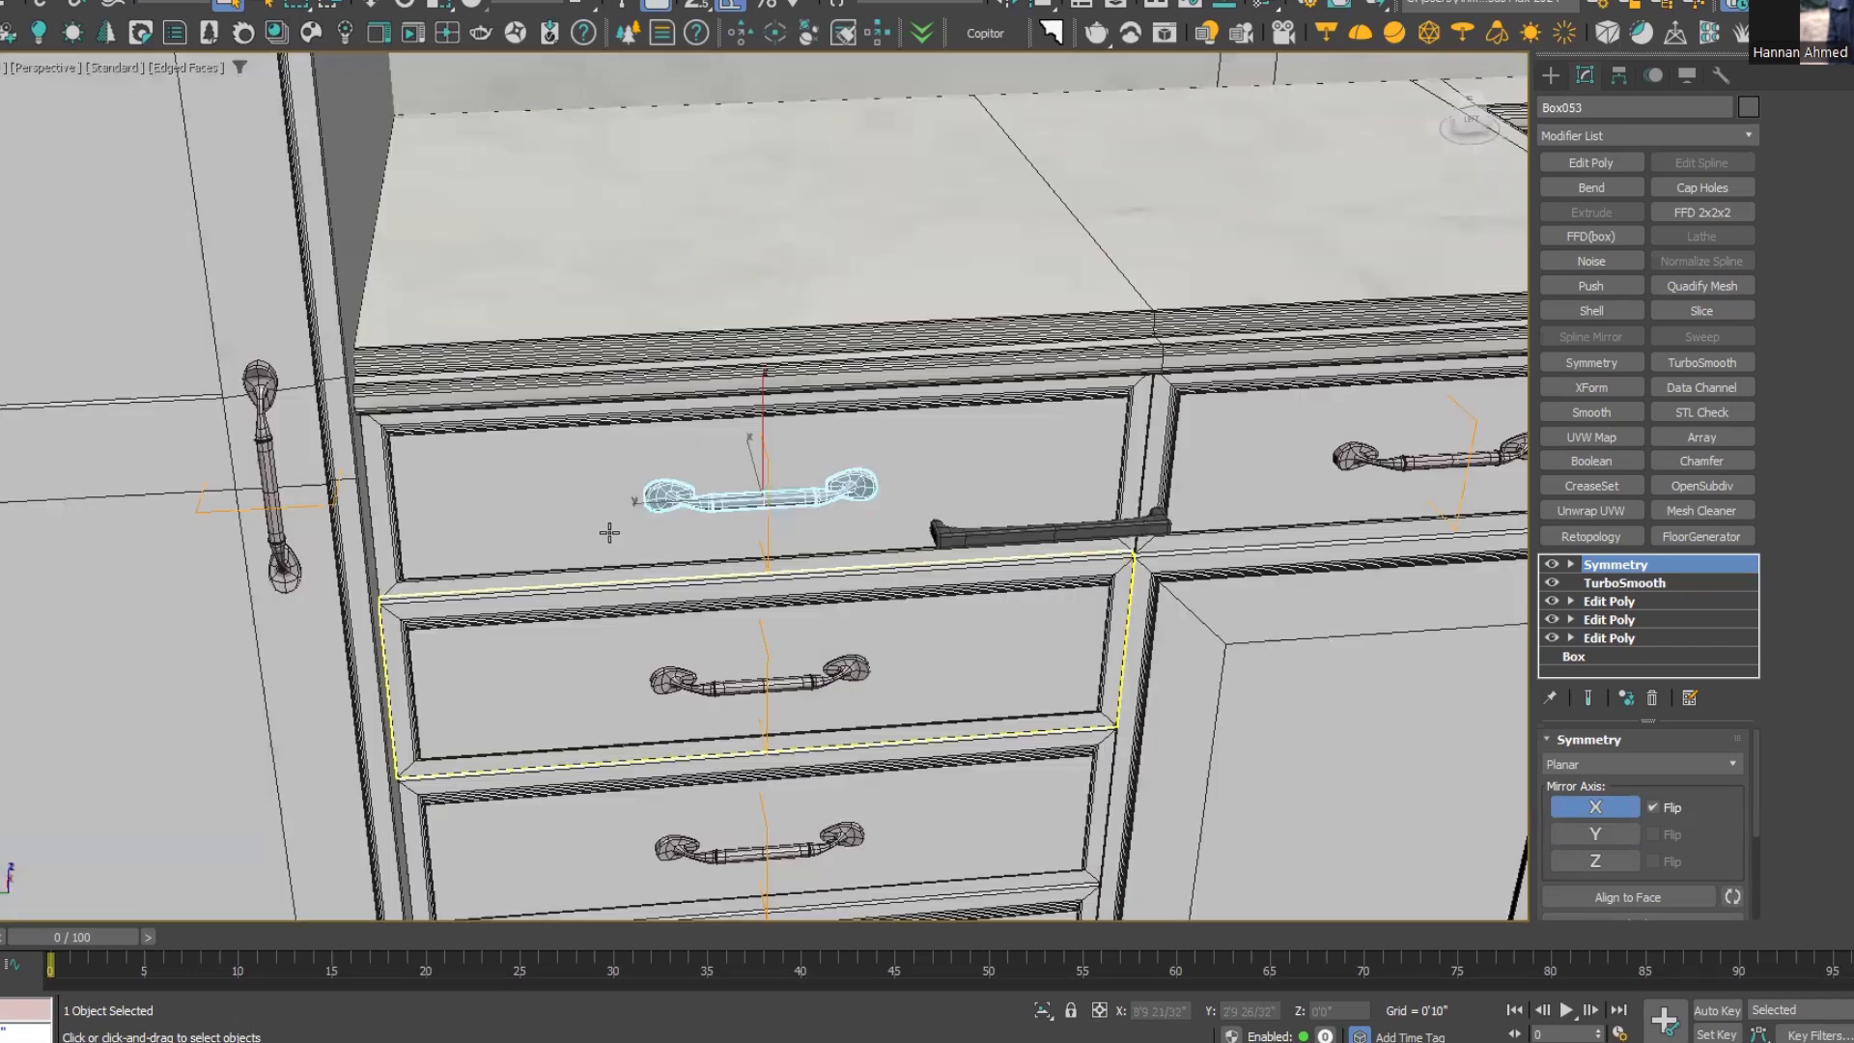
middle_drag(609, 533, 849, 487)
middle_drag(849, 486, 512, 621)
alt+middle_drag(744, 547, 840, 522)
middle_drag(840, 522, 538, 576)
alt+middle_drag(655, 548, 844, 883)
middle_drag(881, 606, 819, 604)
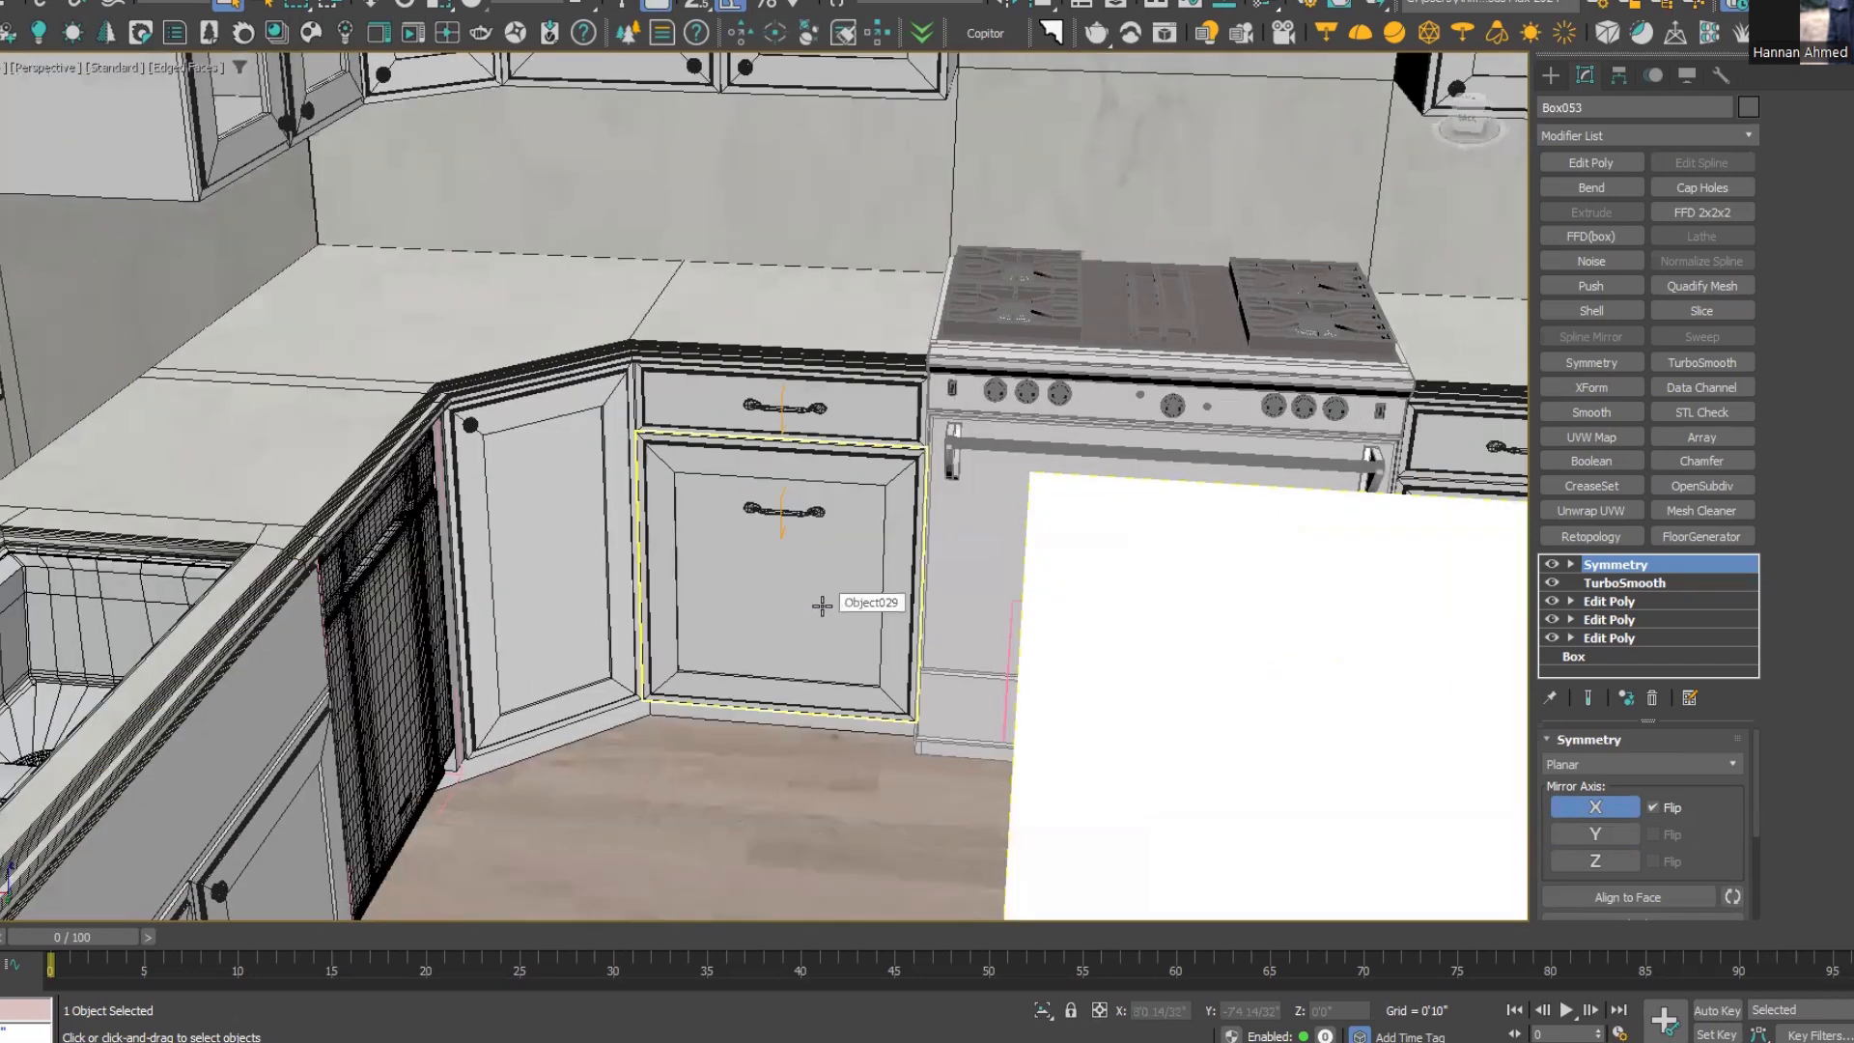
middle_drag(652, 609, 447, 618)
middle_drag(992, 533, 886, 591)
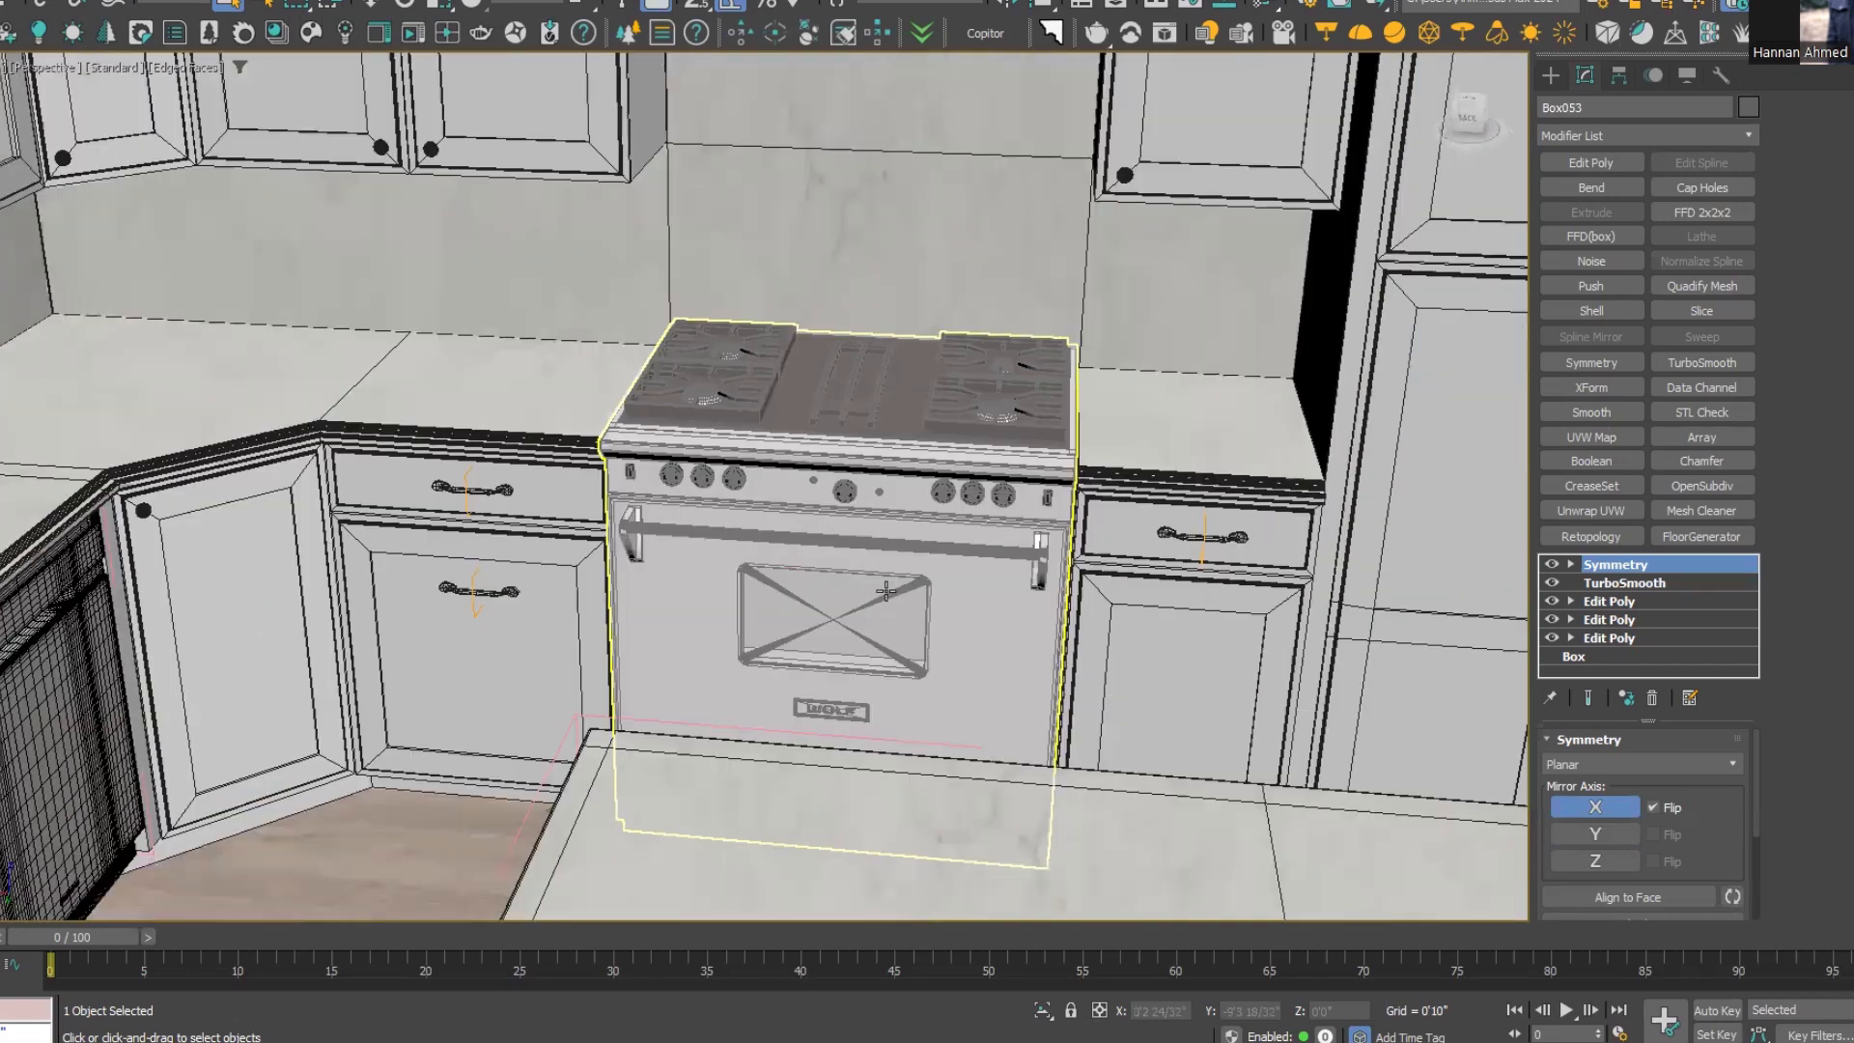
alt+middle_drag(640, 649, 473, 464)
middle_drag(473, 464, 839, 524)
alt+middle_drag(582, 628, 463, 541)
middle_drag(464, 540, 741, 382)
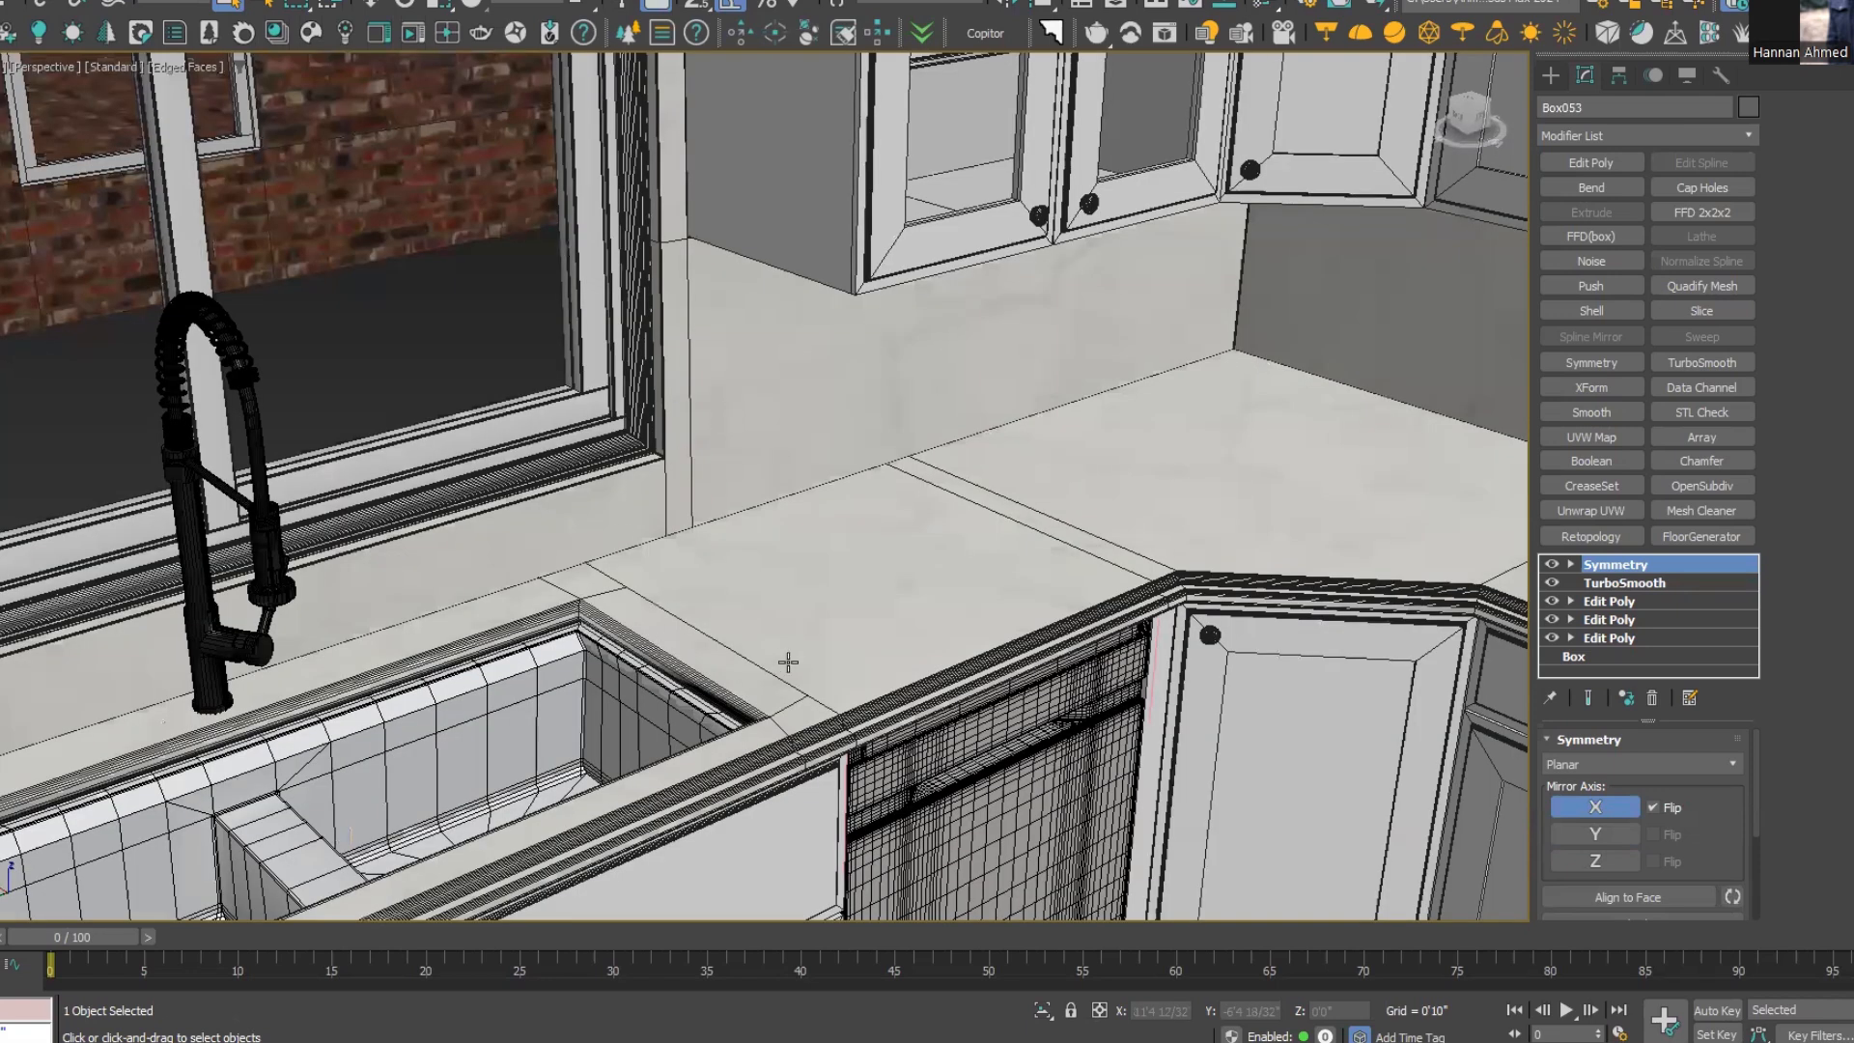
alt+middle_drag(764, 652, 697, 584)
middle_drag(697, 584, 702, 674)
key(z)
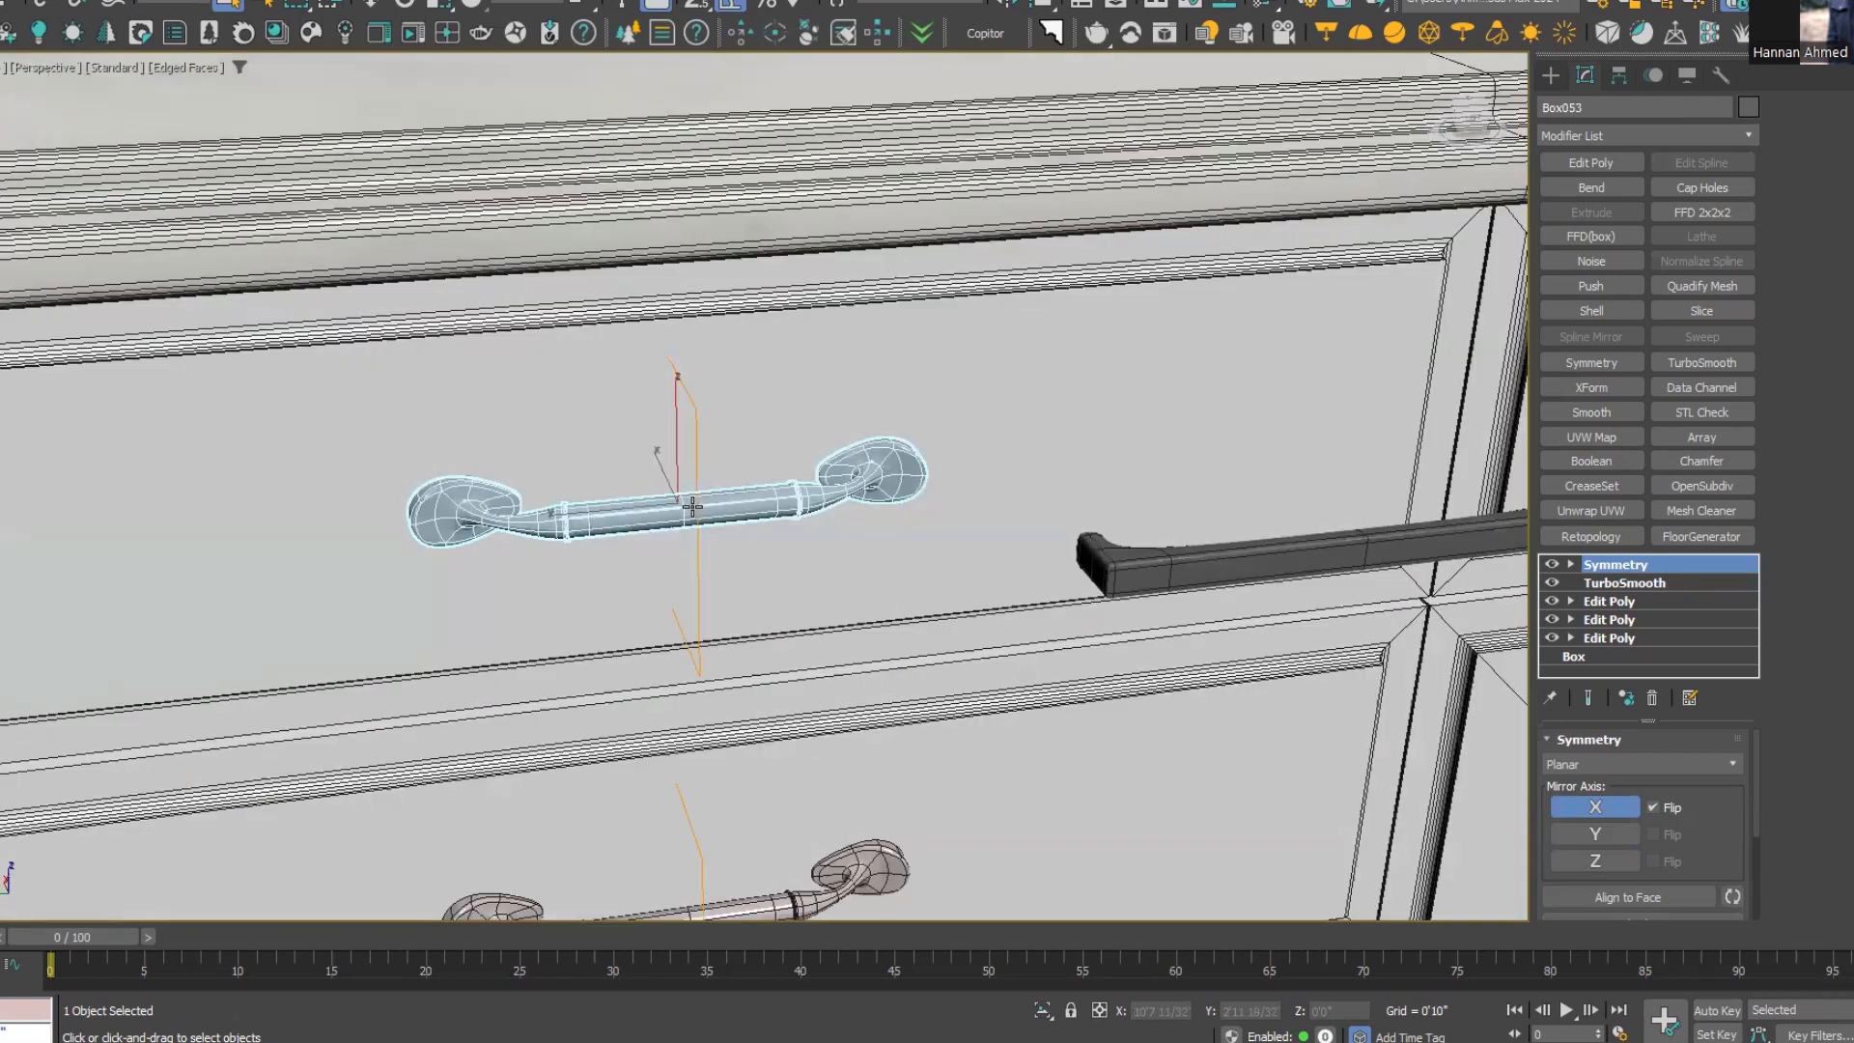
Examine the top drawer's old curved handle alongside the dark replacement handle from several angles
middle_drag(869, 501, 810, 561)
alt+middle_drag(831, 456, 919, 497)
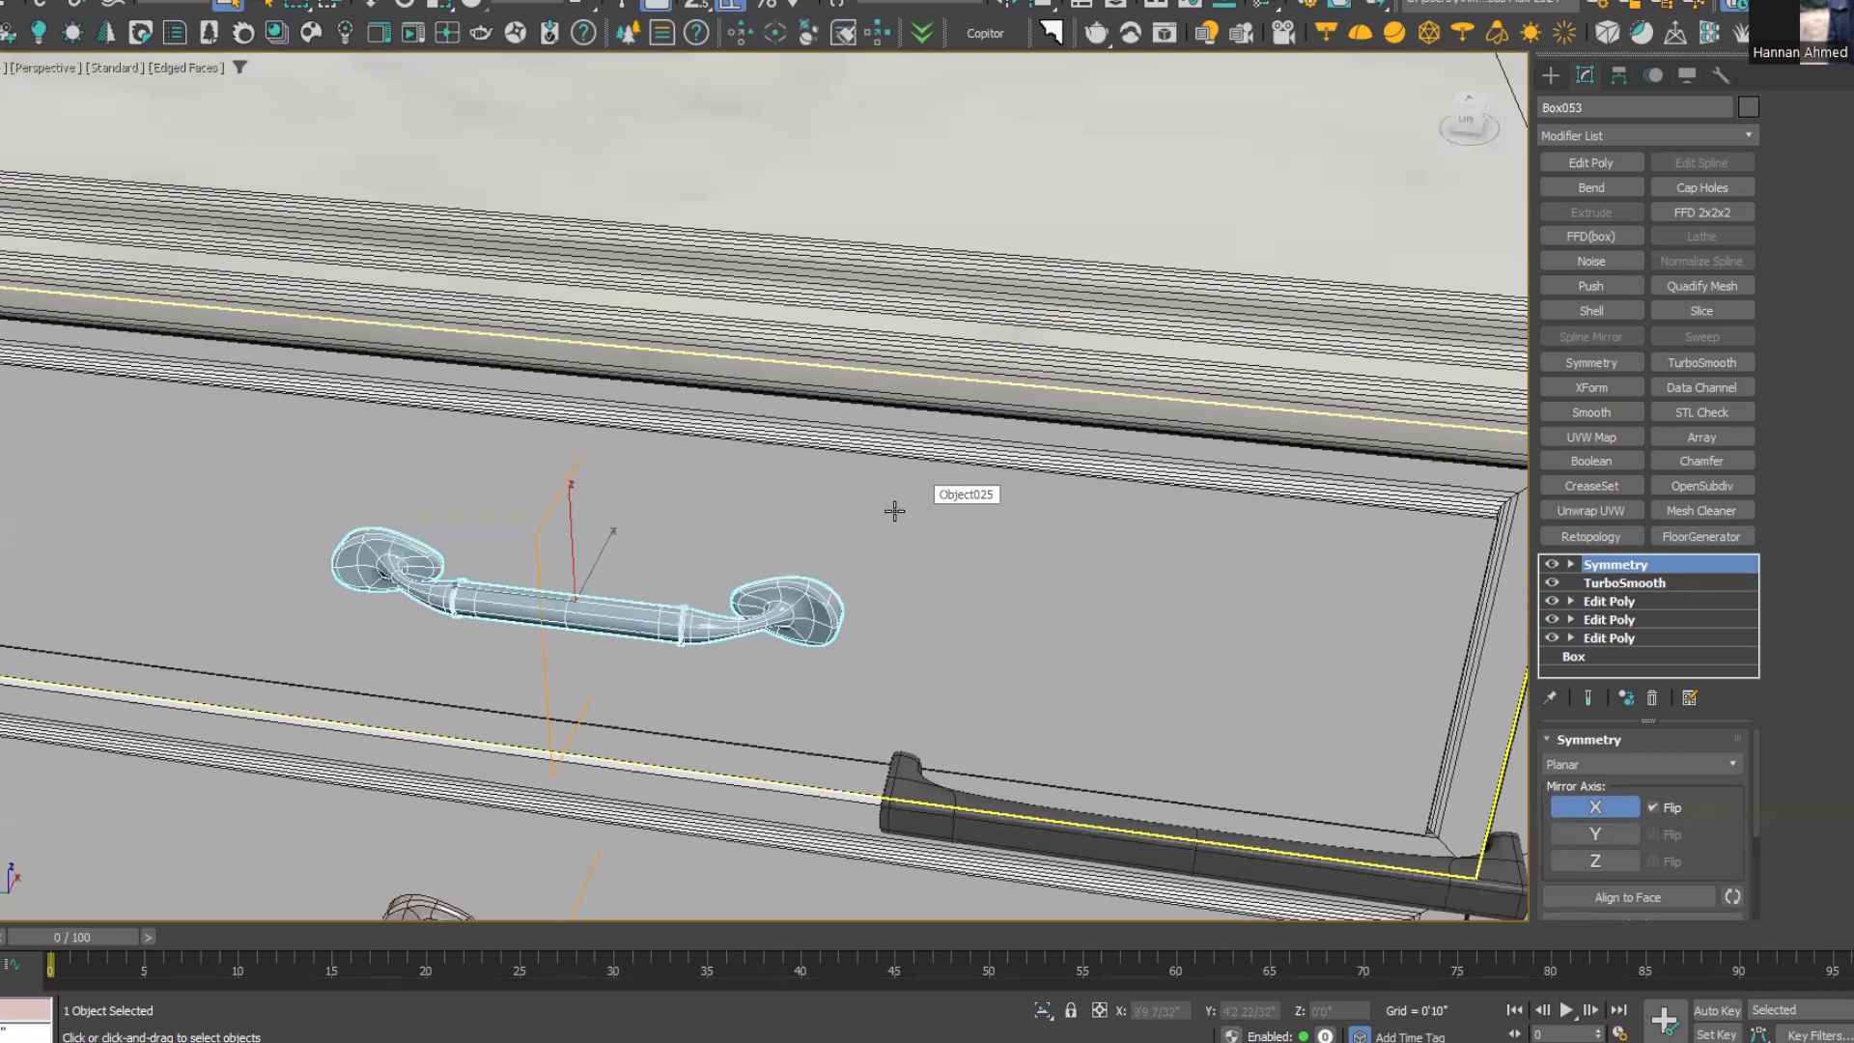
middle_drag(744, 588, 897, 541)
scroll(832, 487, down, 2)
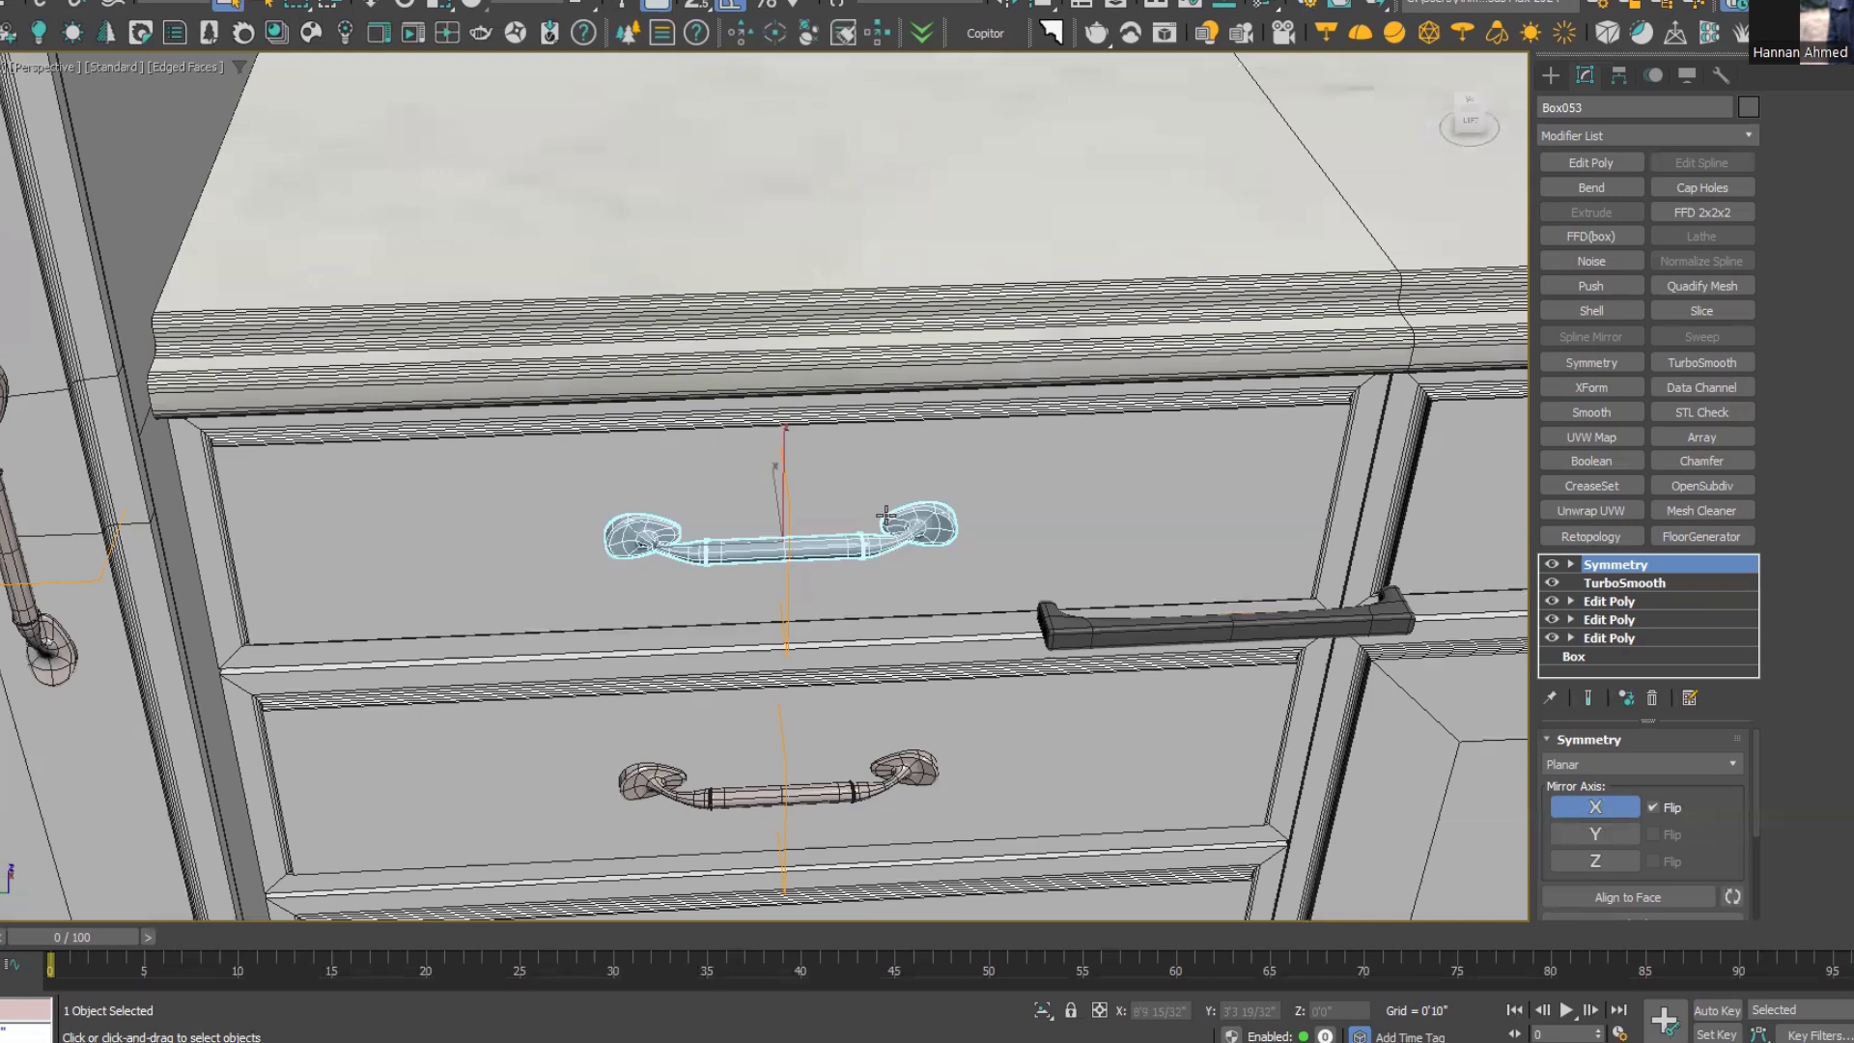
middle_drag(883, 516, 909, 546)
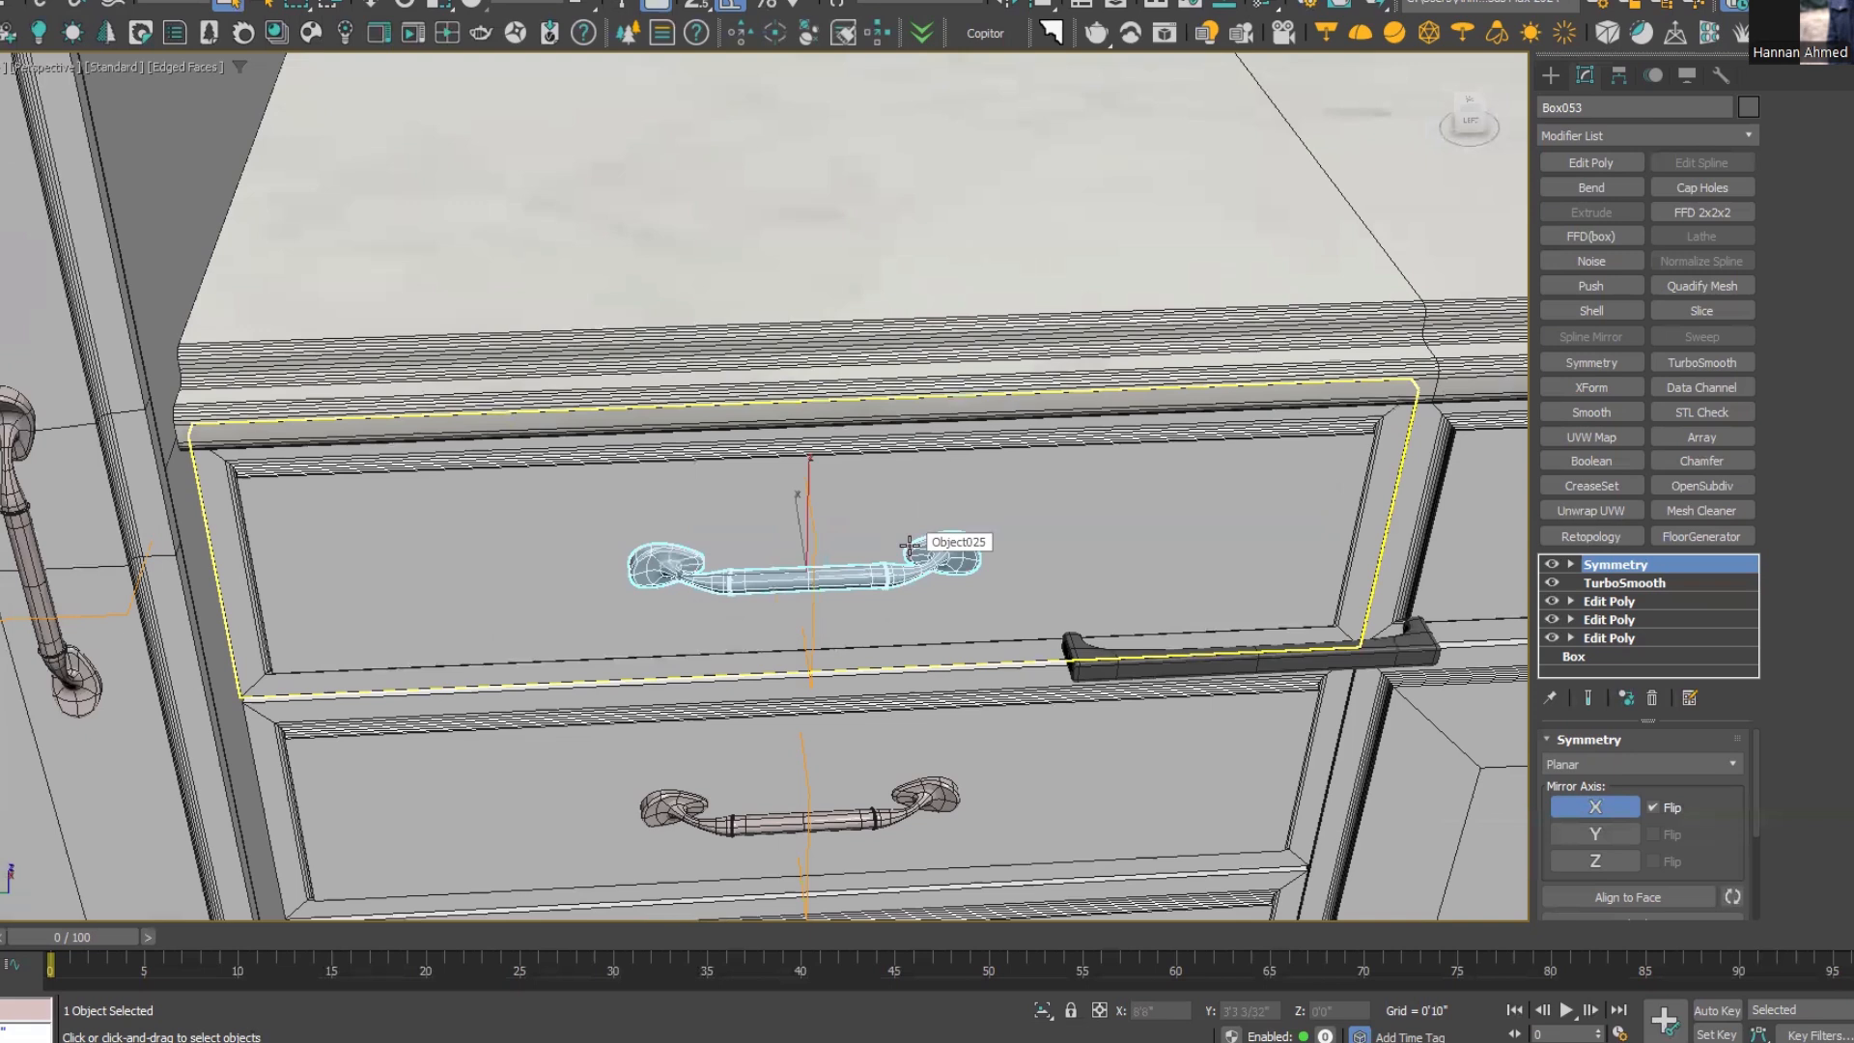
scroll(909, 546, up, 5)
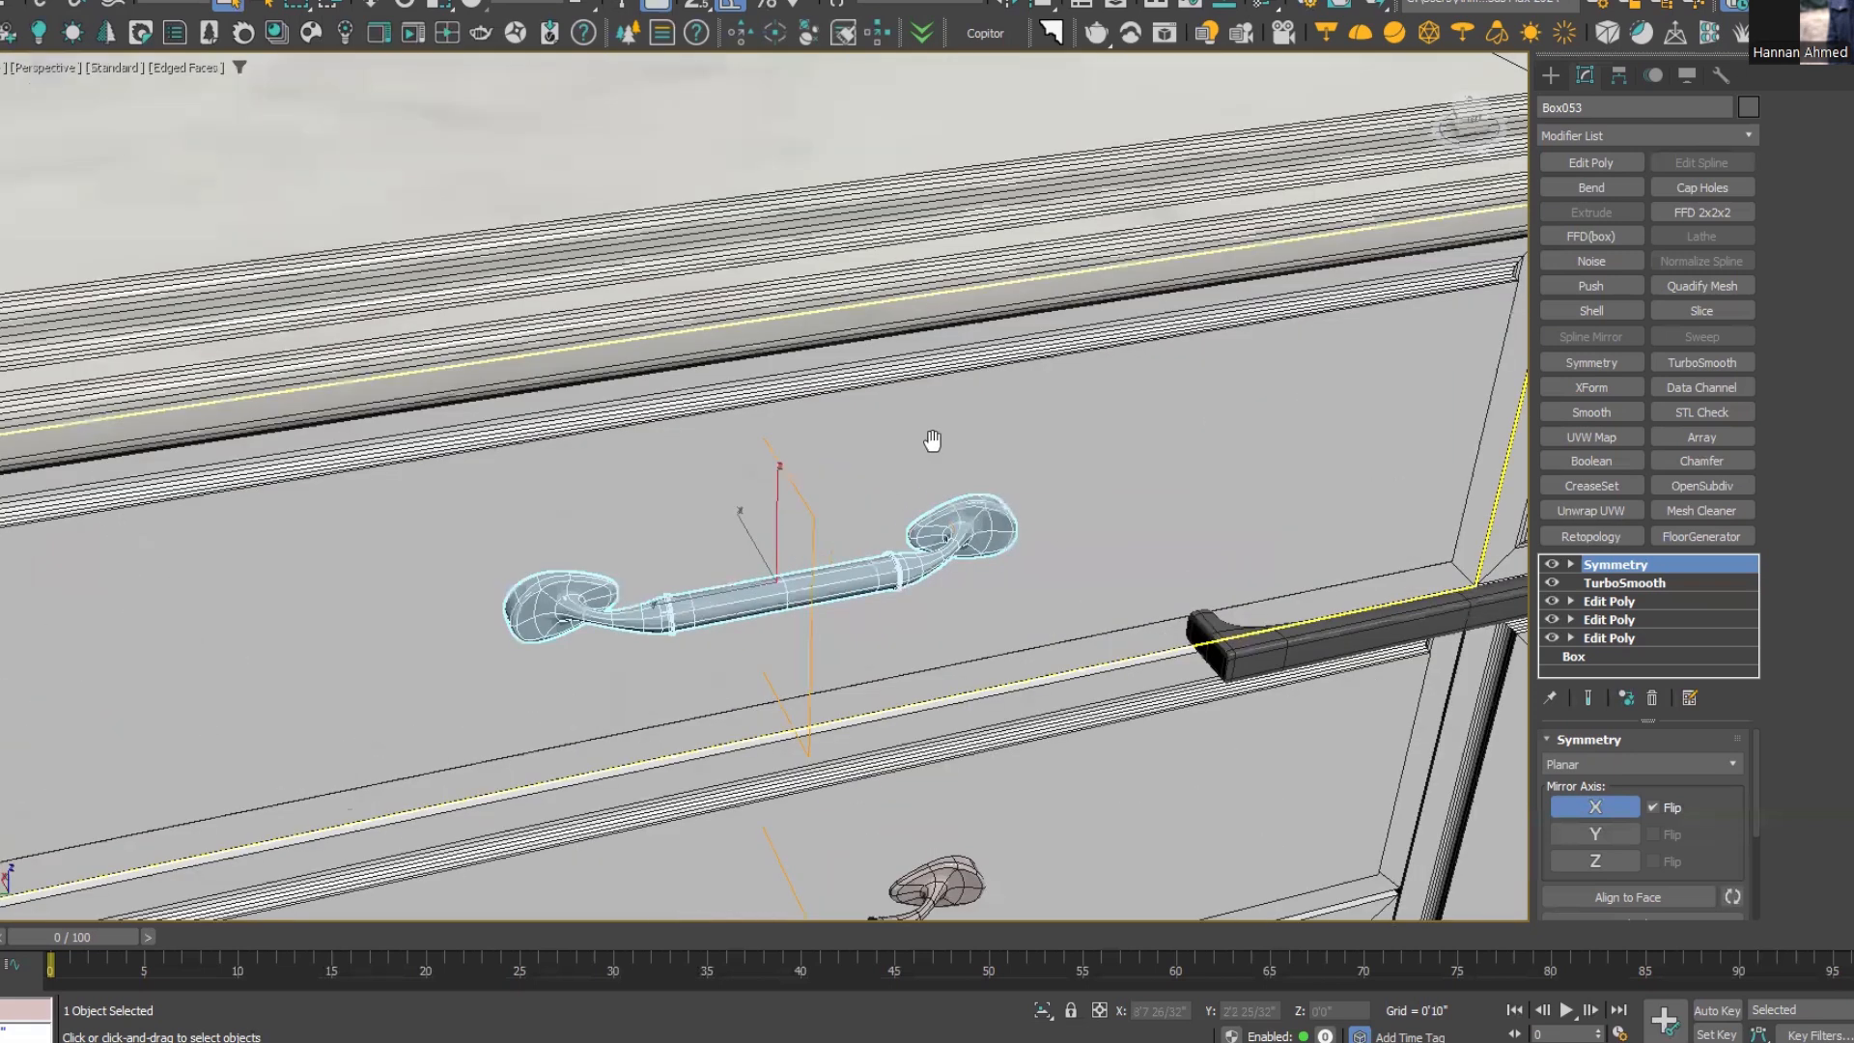
scroll(931, 440, down, 5)
alt+middle_drag(827, 483, 817, 559)
scroll(816, 559, up, 2)
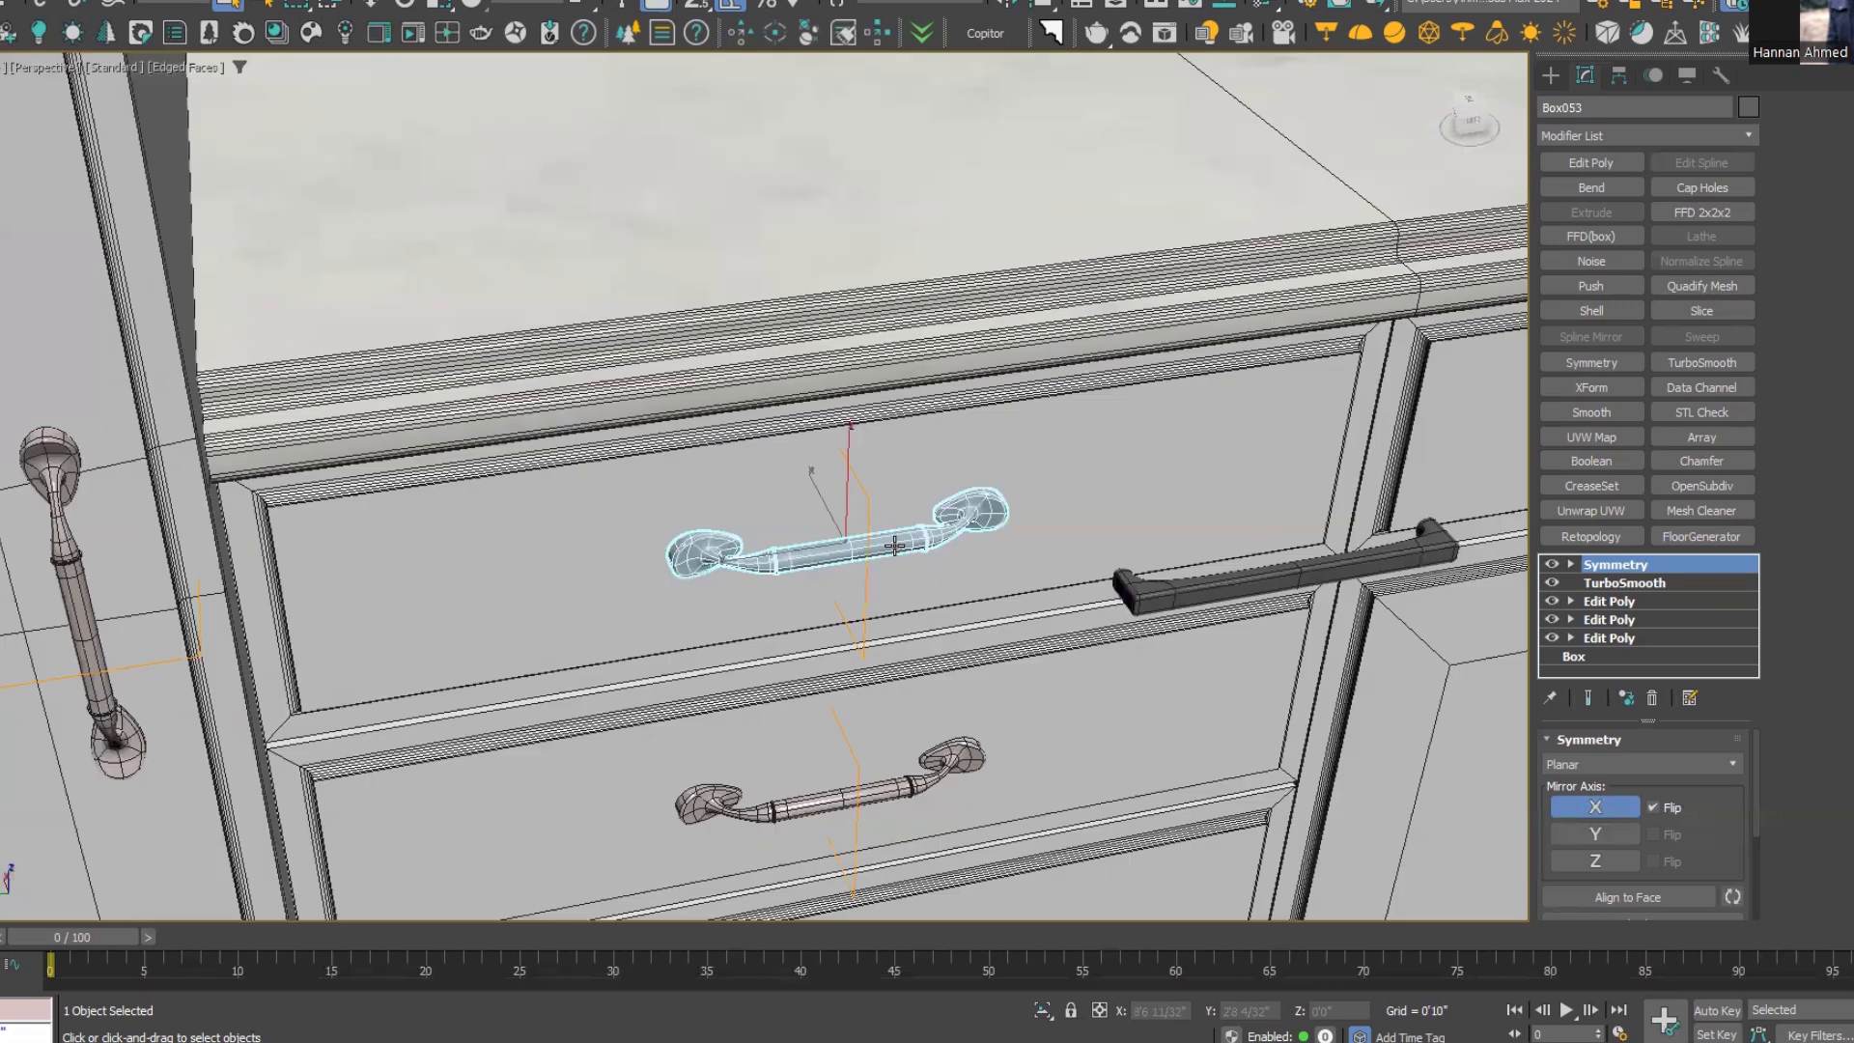
alt+middle_drag(783, 293, 789, 313)
scroll(787, 473, down, 3)
scroll(793, 463, up, 3)
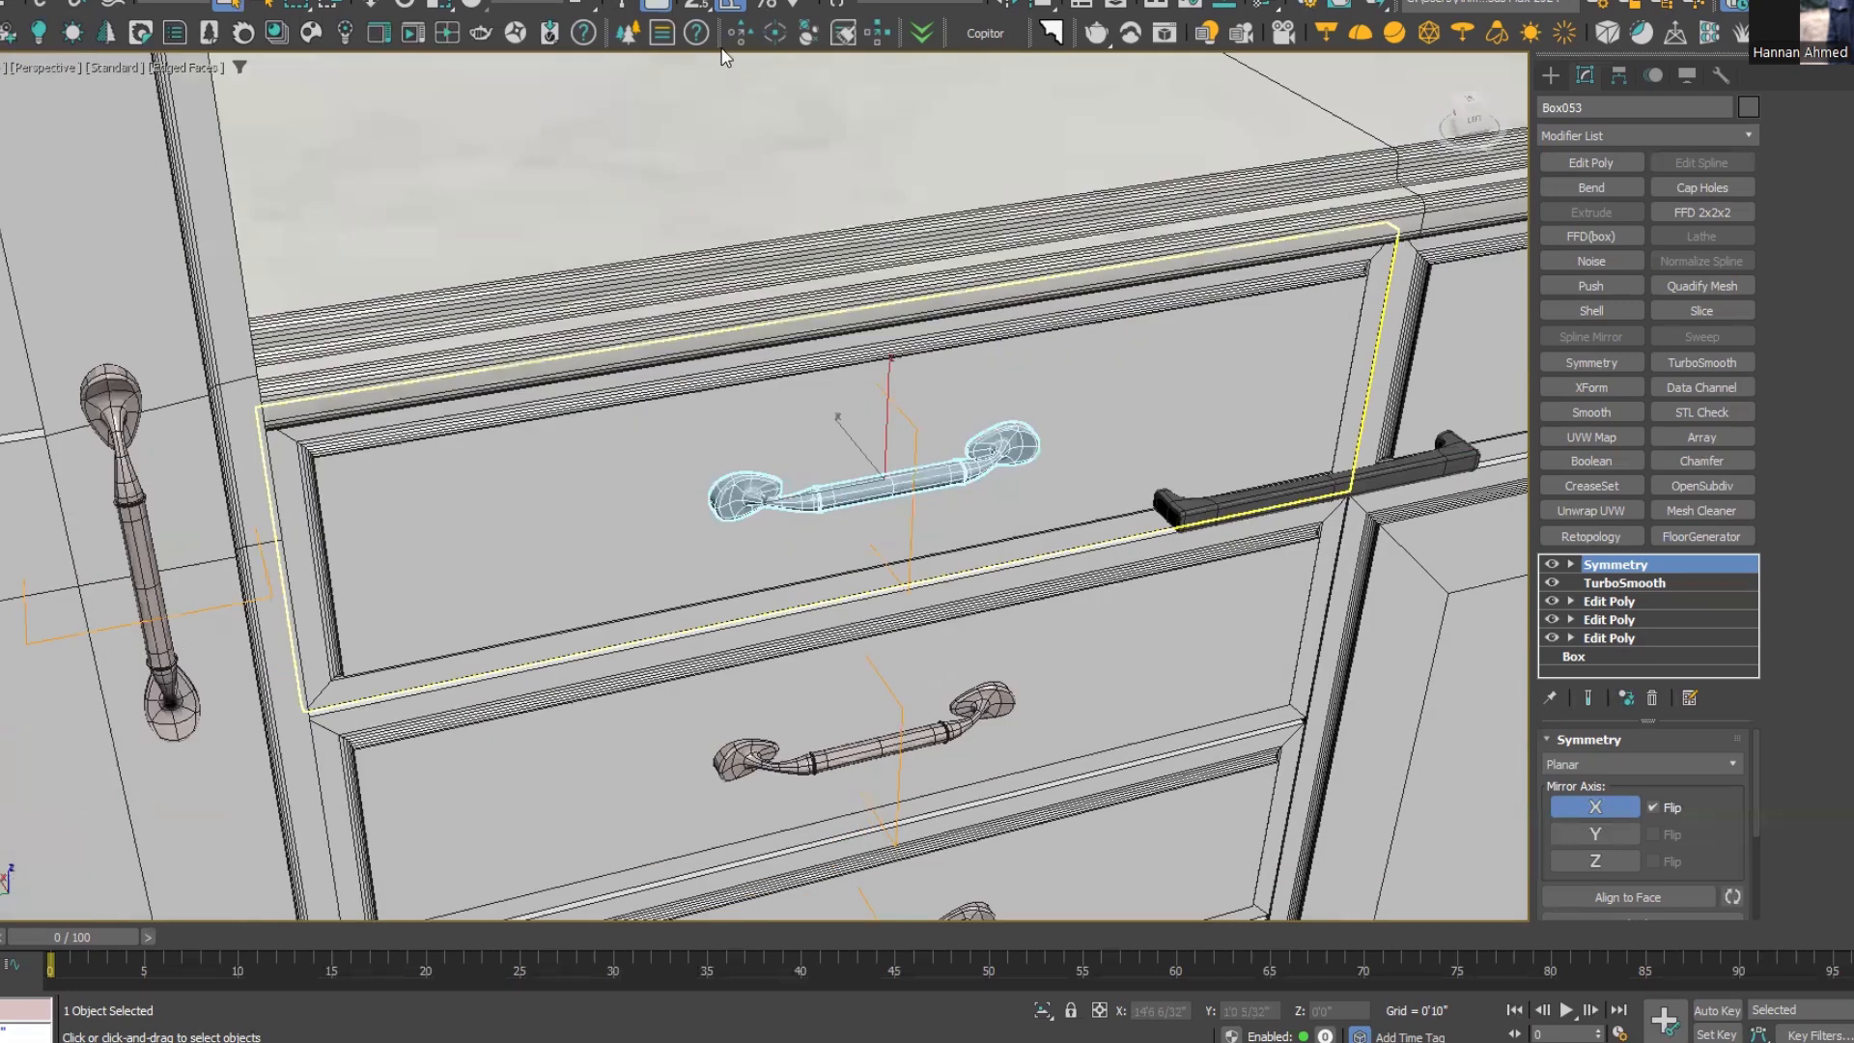
Undock the Object Replacer and Selection Randomizer tools so they float over the viewport
drag(720, 32, 706, 230)
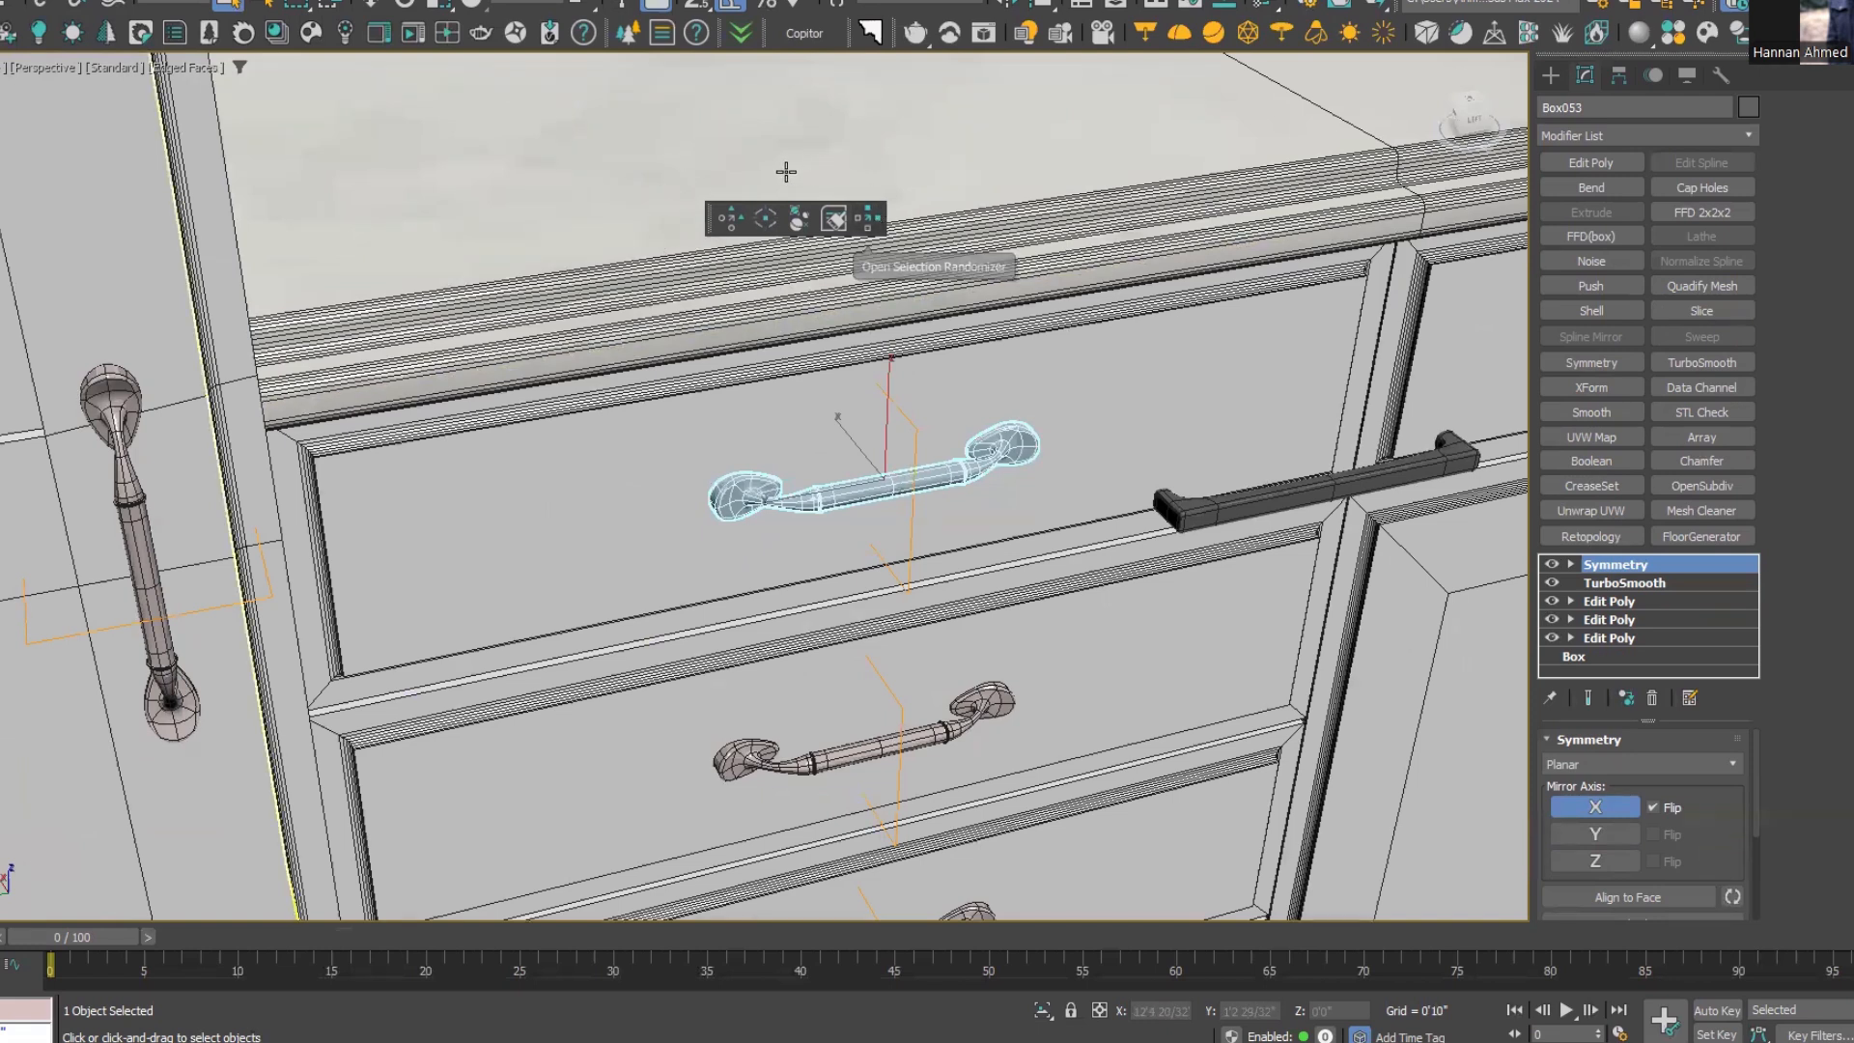
middle_drag(612, 281, 625, 326)
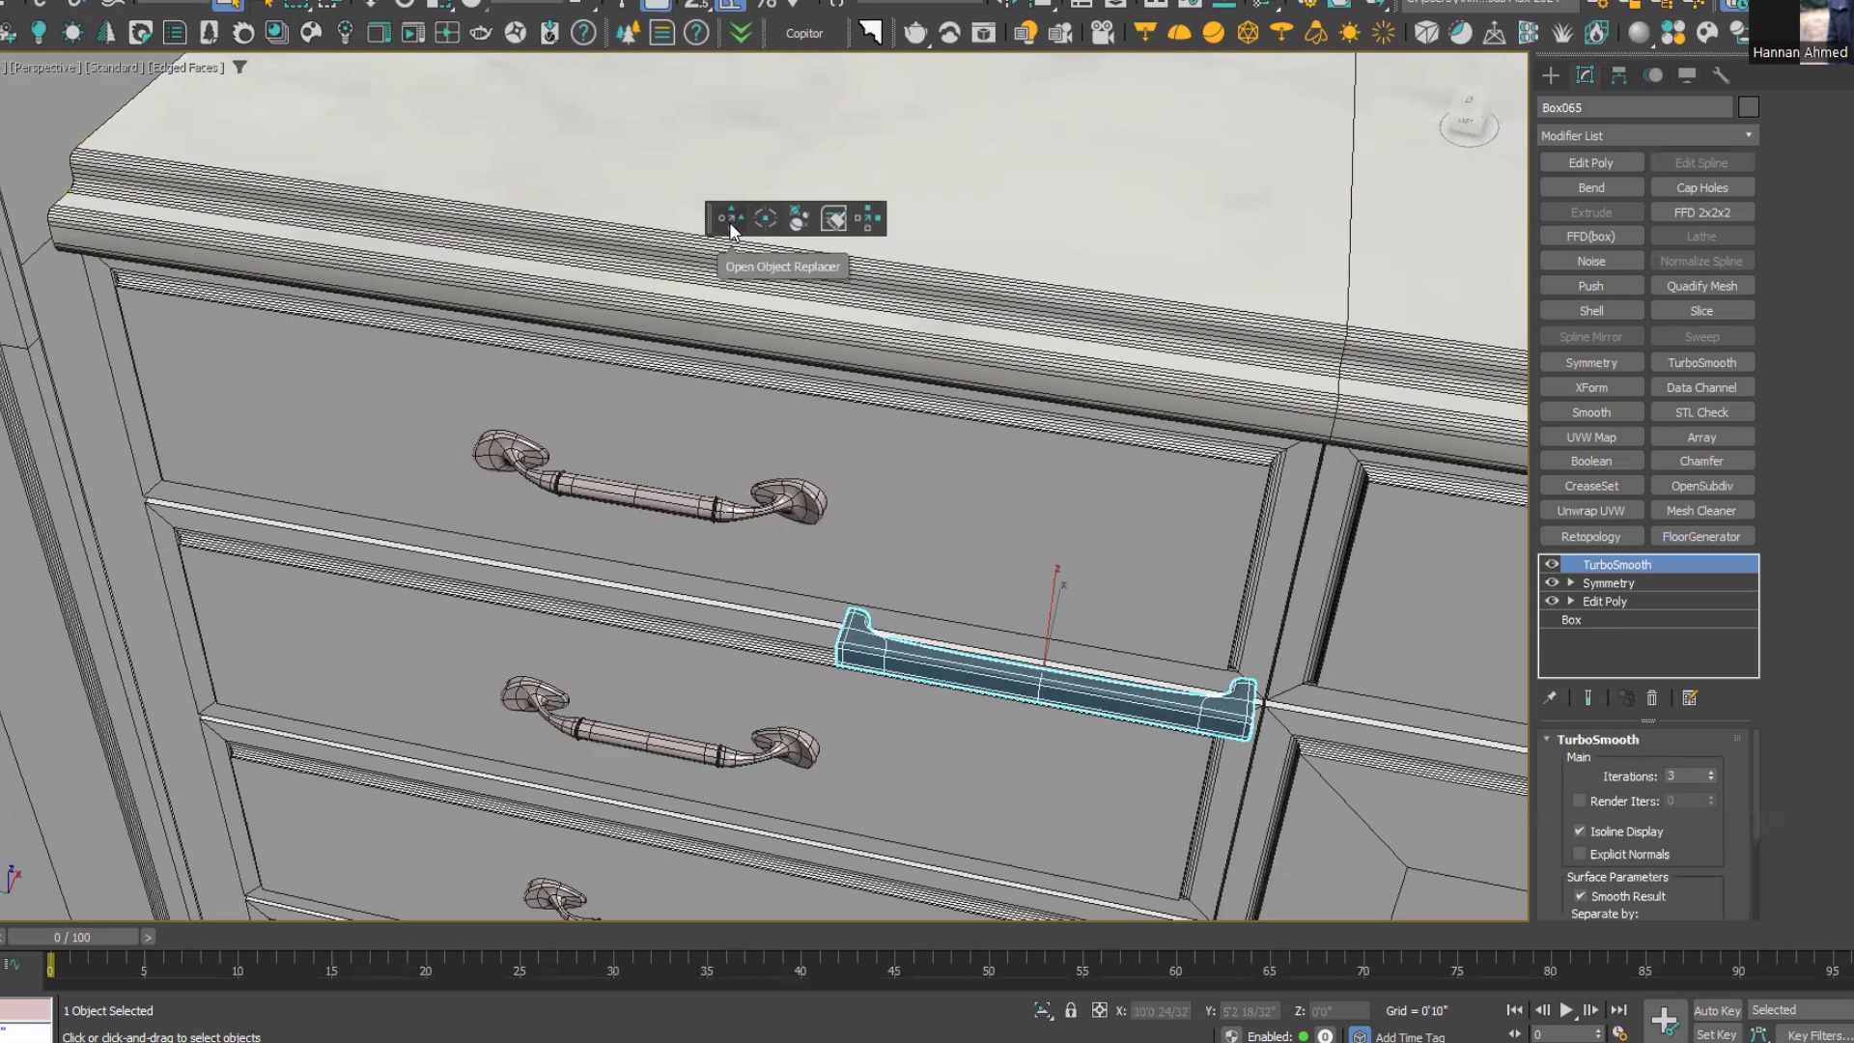
Open the Object Replacer beside the drawers, collapse its advanced options and add the dark handle Box065 as the replacing object
click(731, 228)
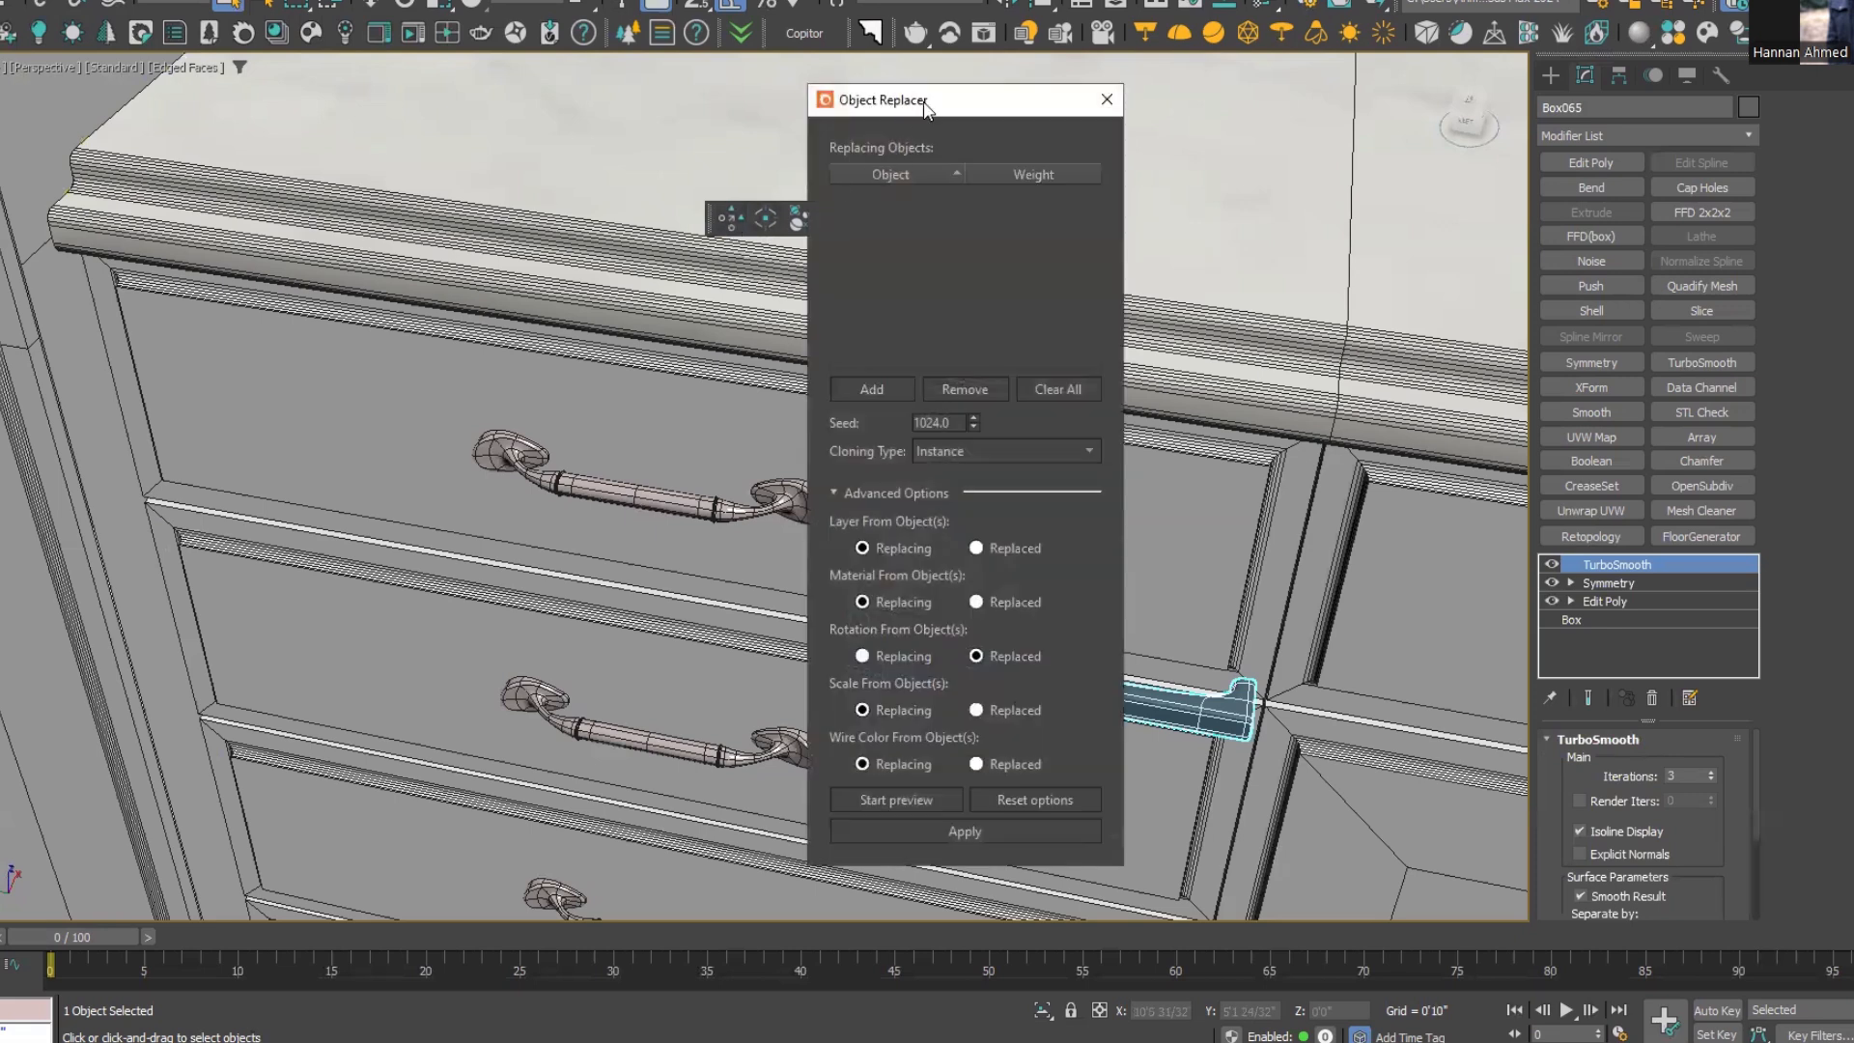
drag(924, 108, 1174, 165)
click(1184, 542)
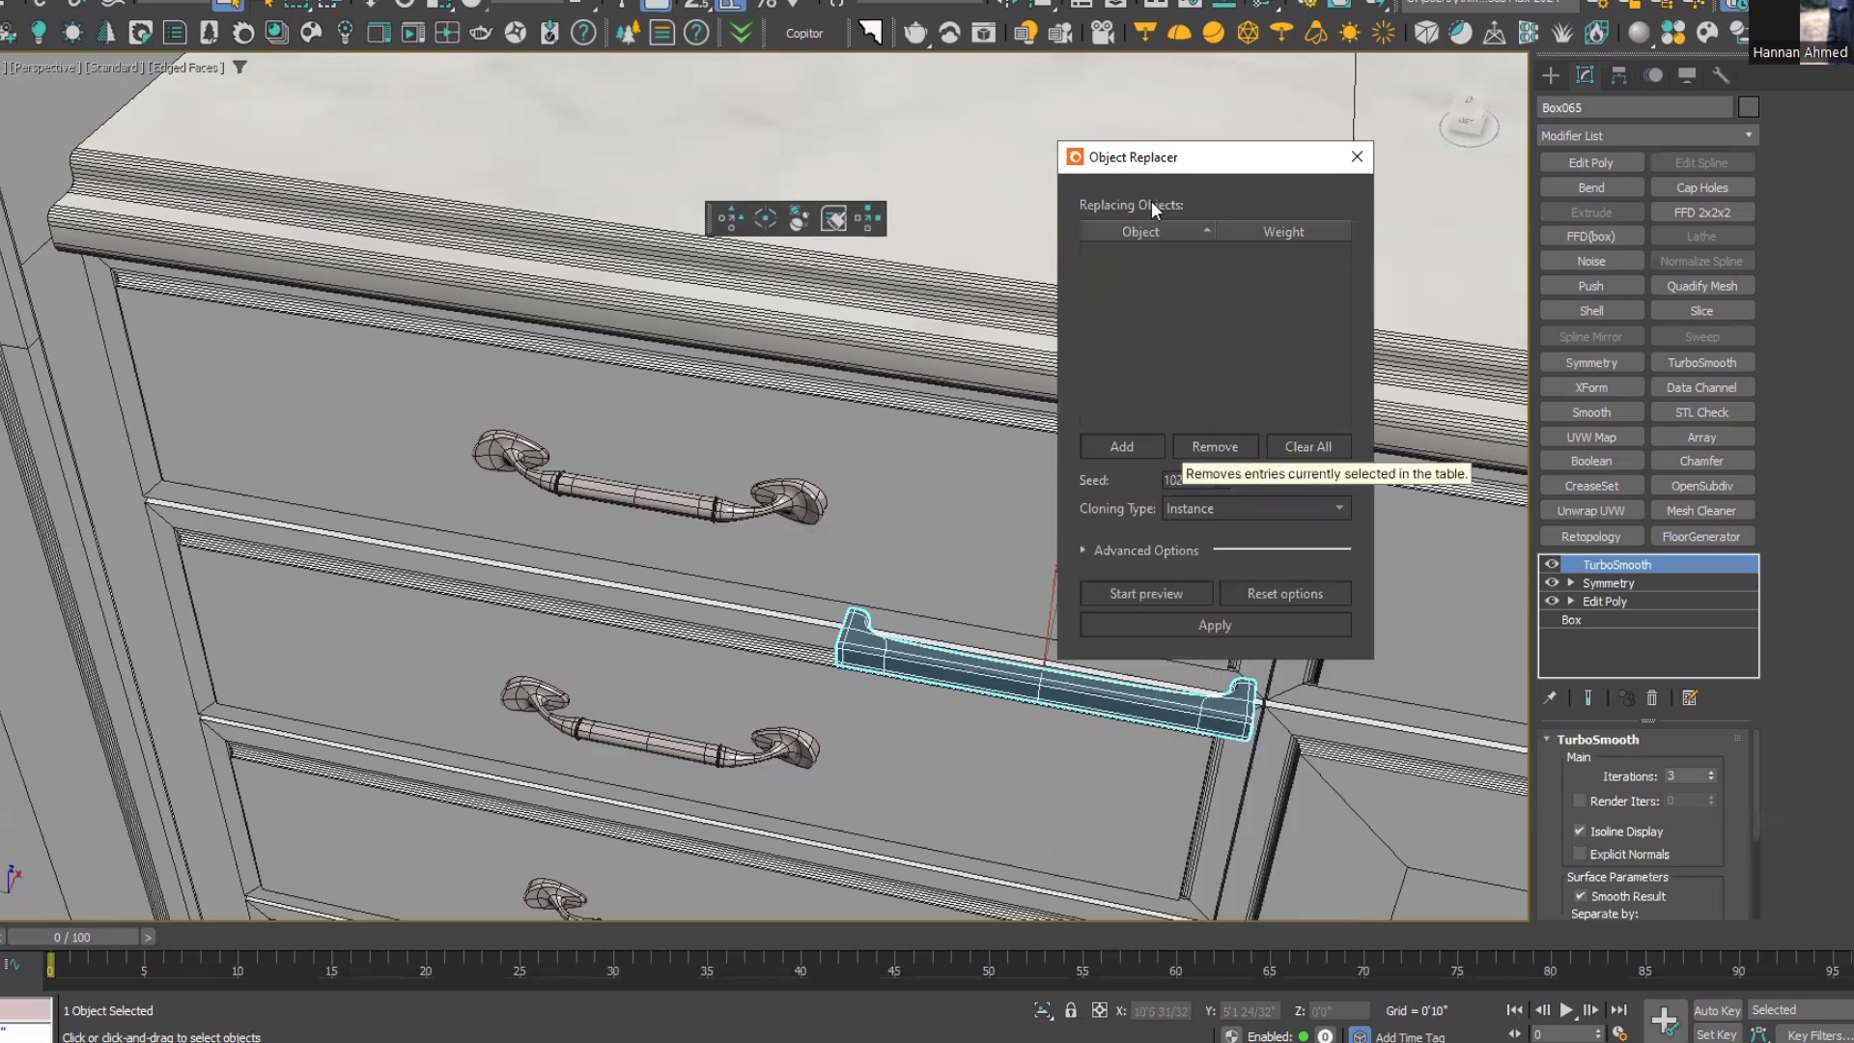
drag(1165, 160, 1188, 129)
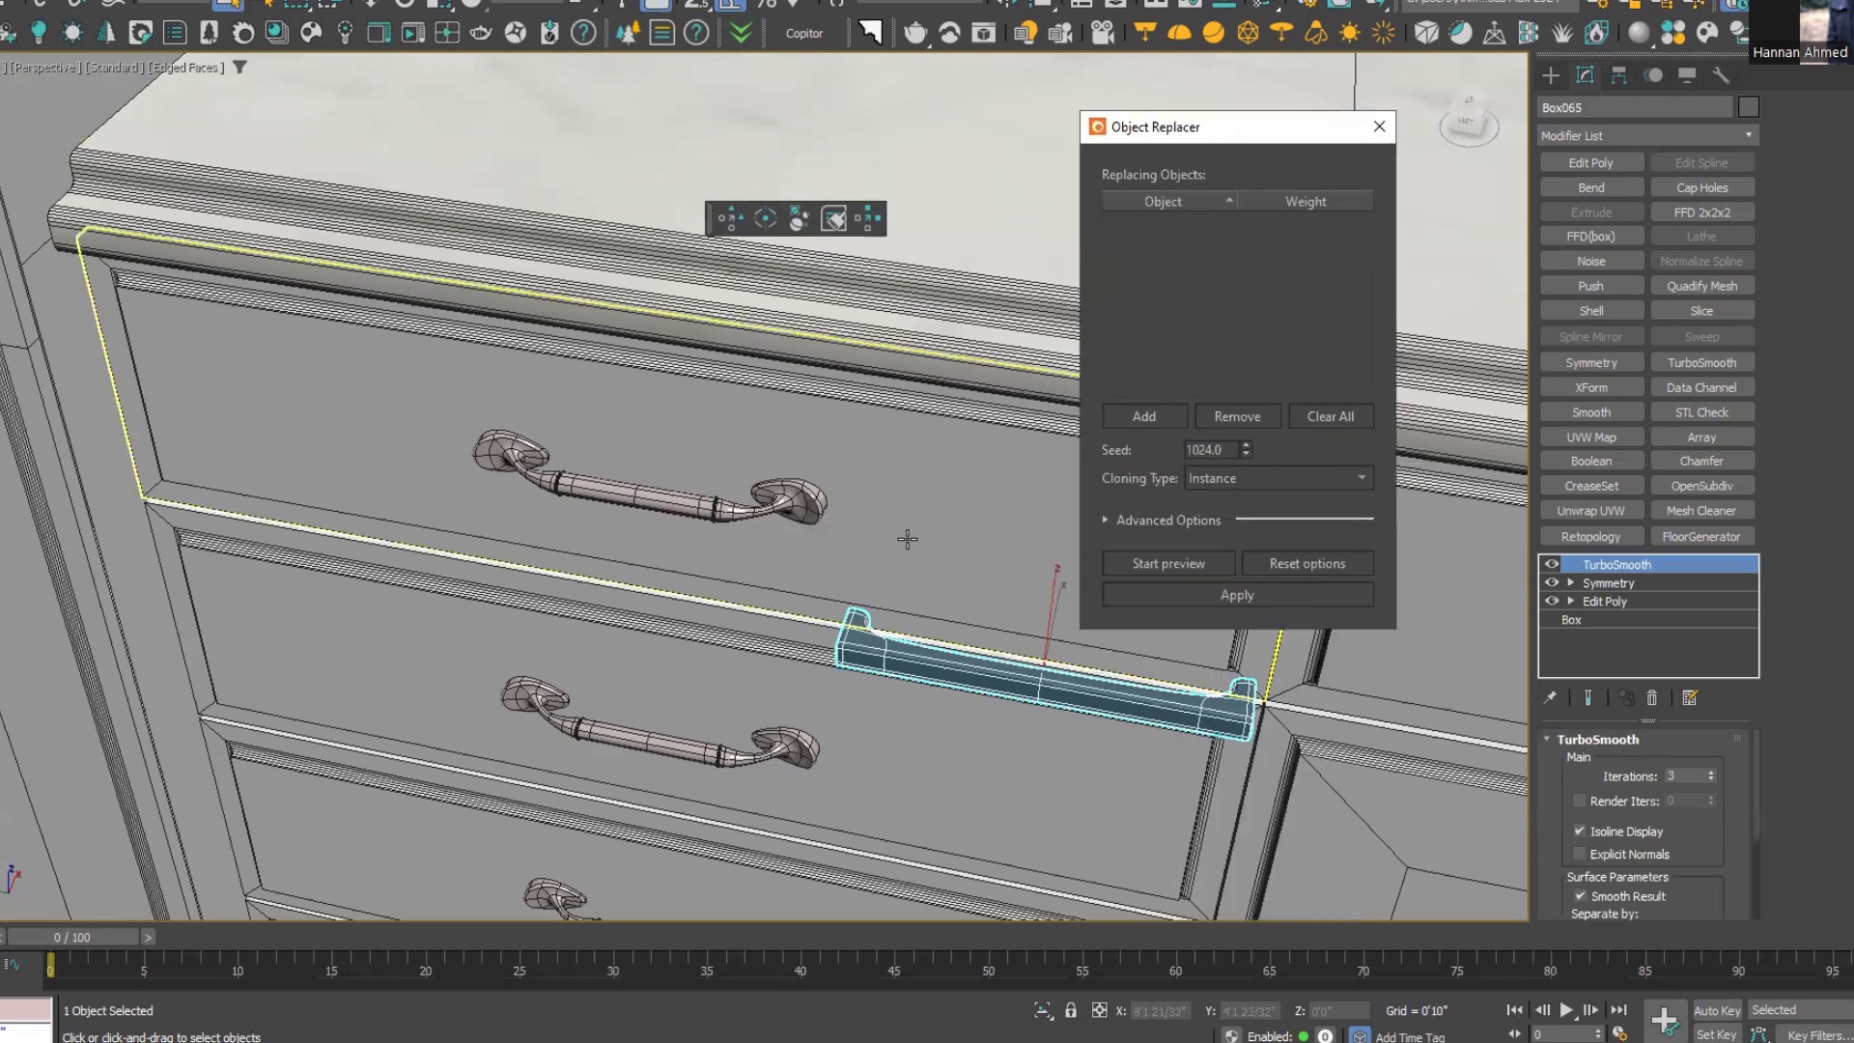
middle_drag(904, 530, 874, 560)
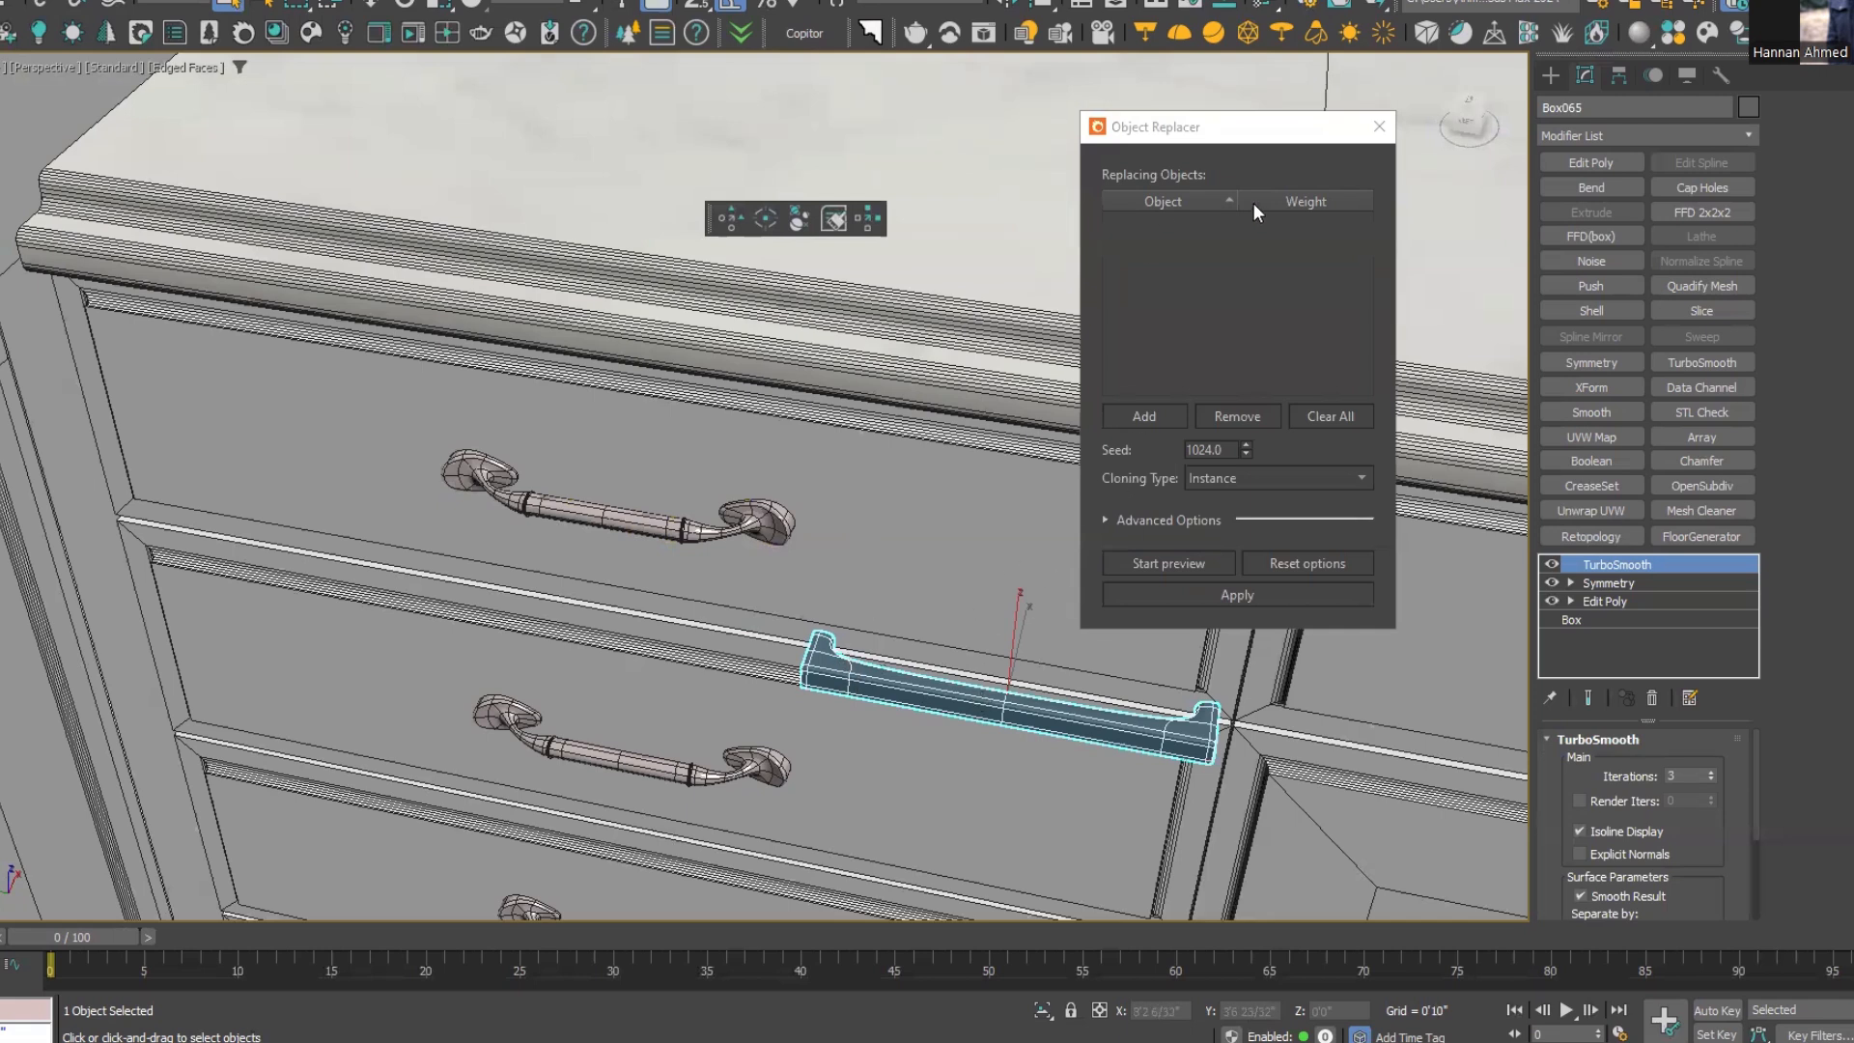
click(1141, 417)
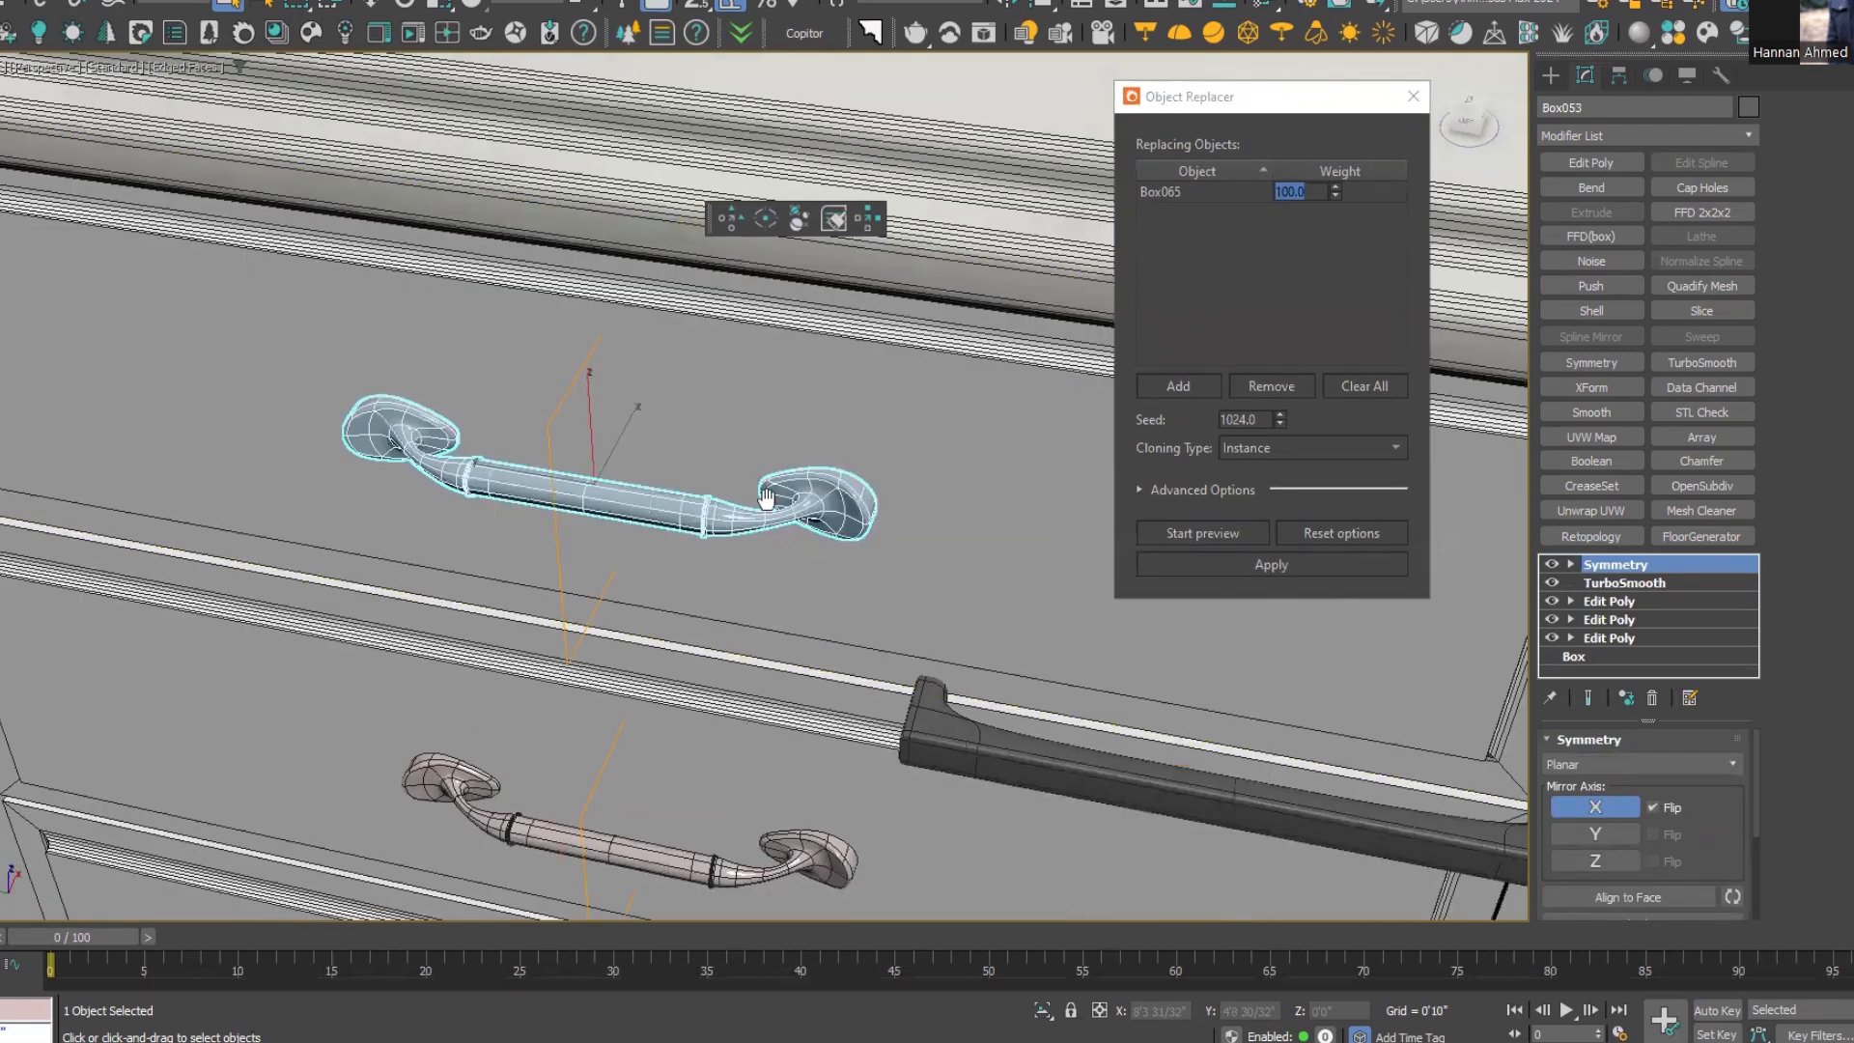
Preview replacing only the top drawer's old handle with Box065, check it against the drawer front, and stop the preview
alt+middle_drag(784, 540, 758, 531)
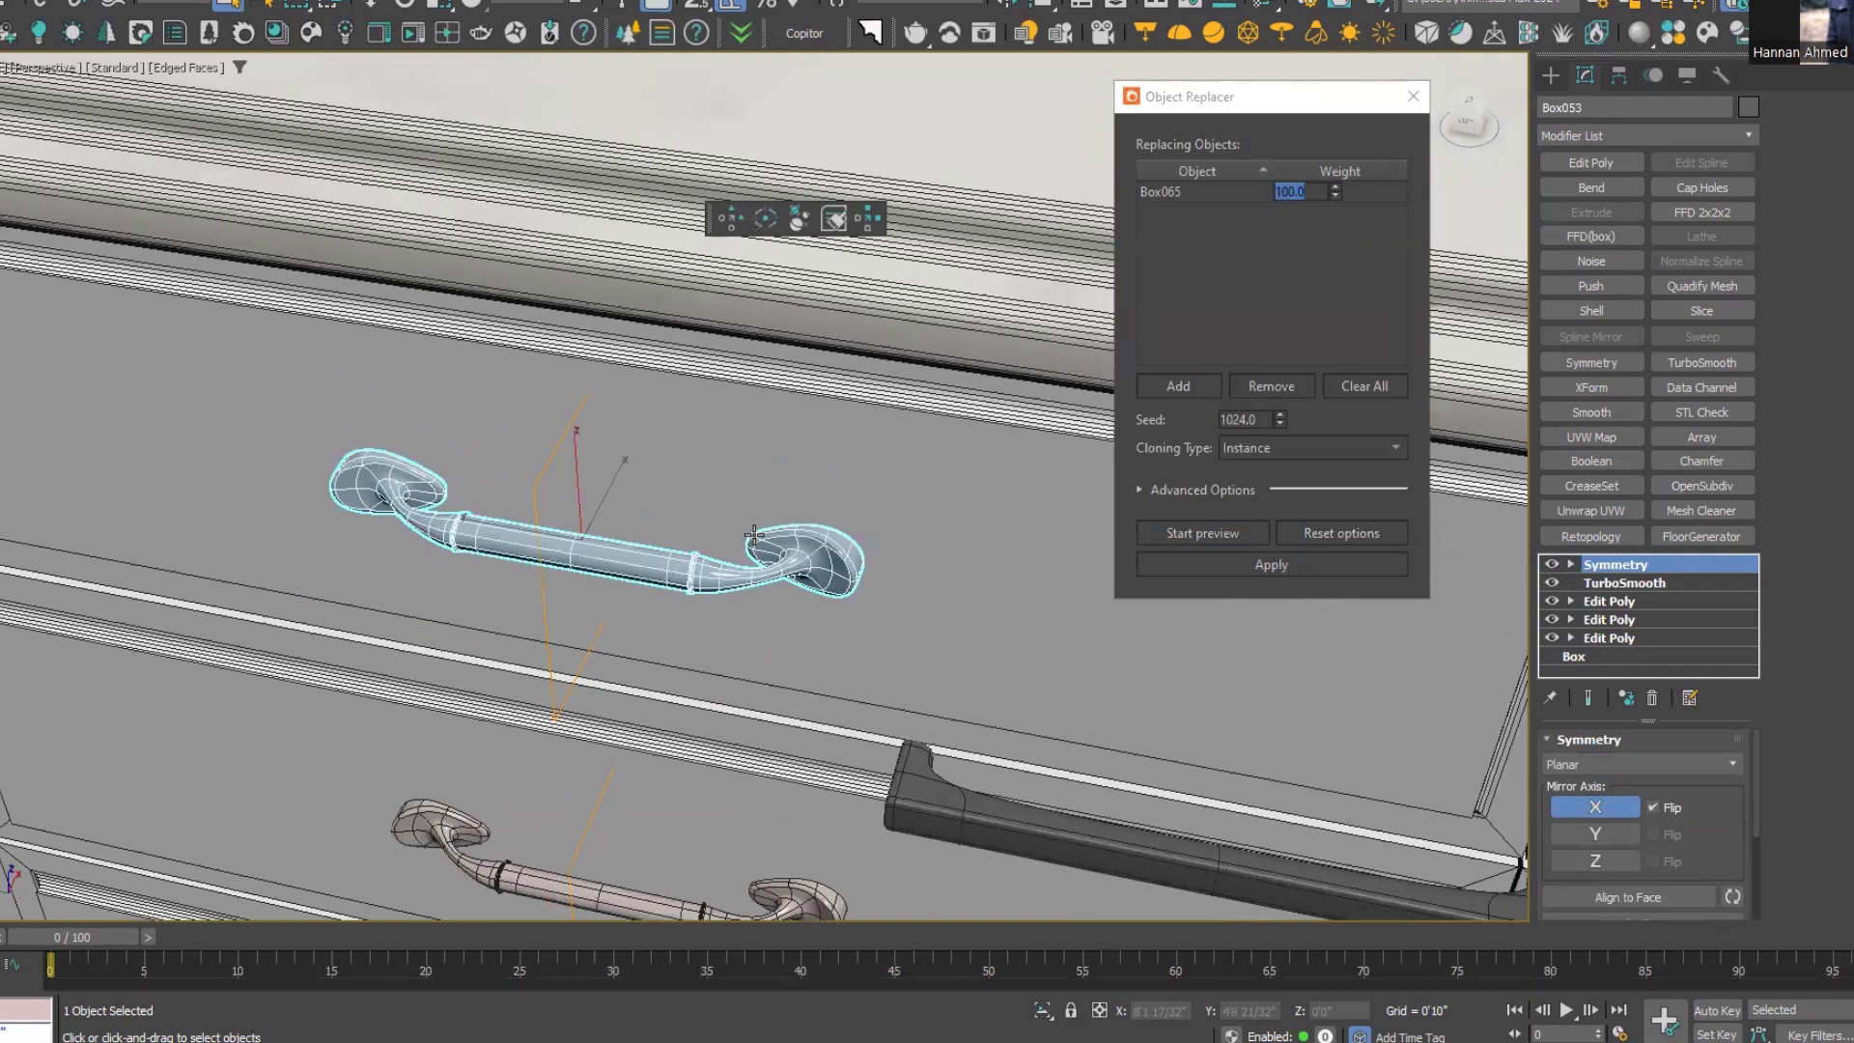
click(1231, 533)
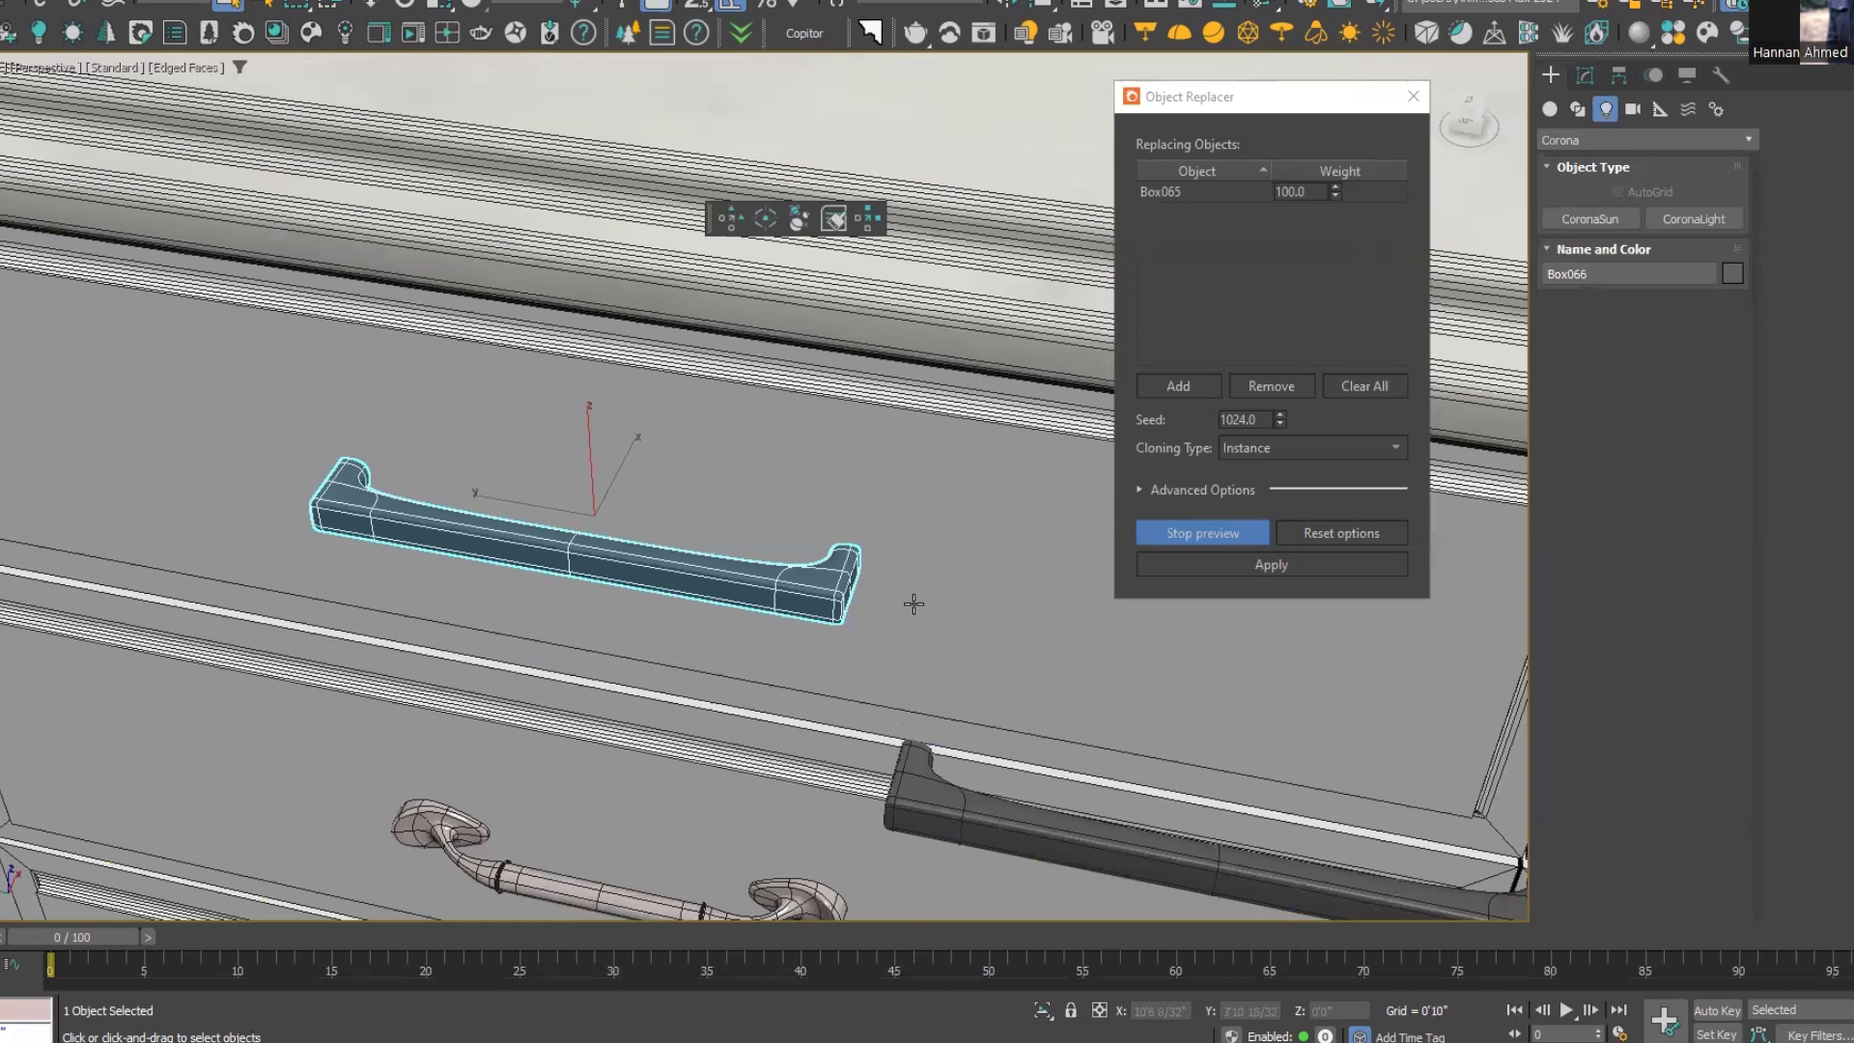
middle_drag(668, 526, 722, 410)
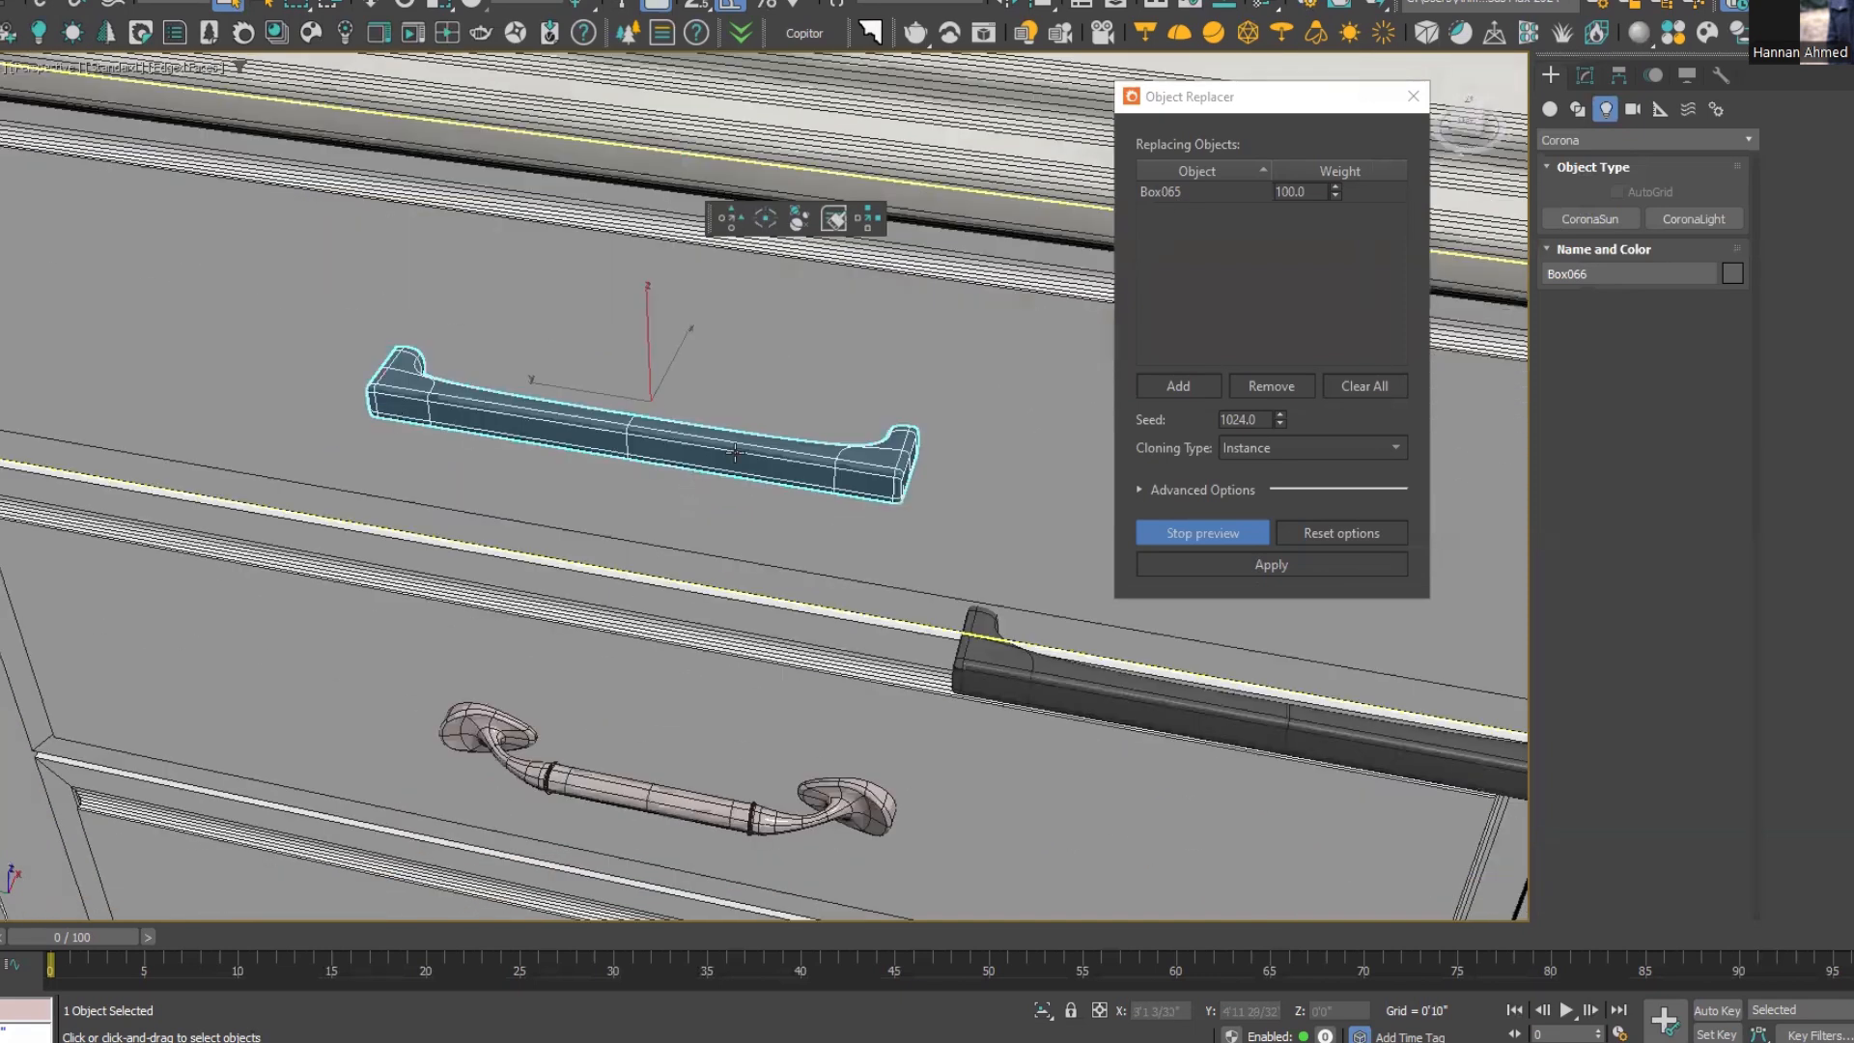
scroll(798, 537, down, 2)
scroll(763, 529, down, 3)
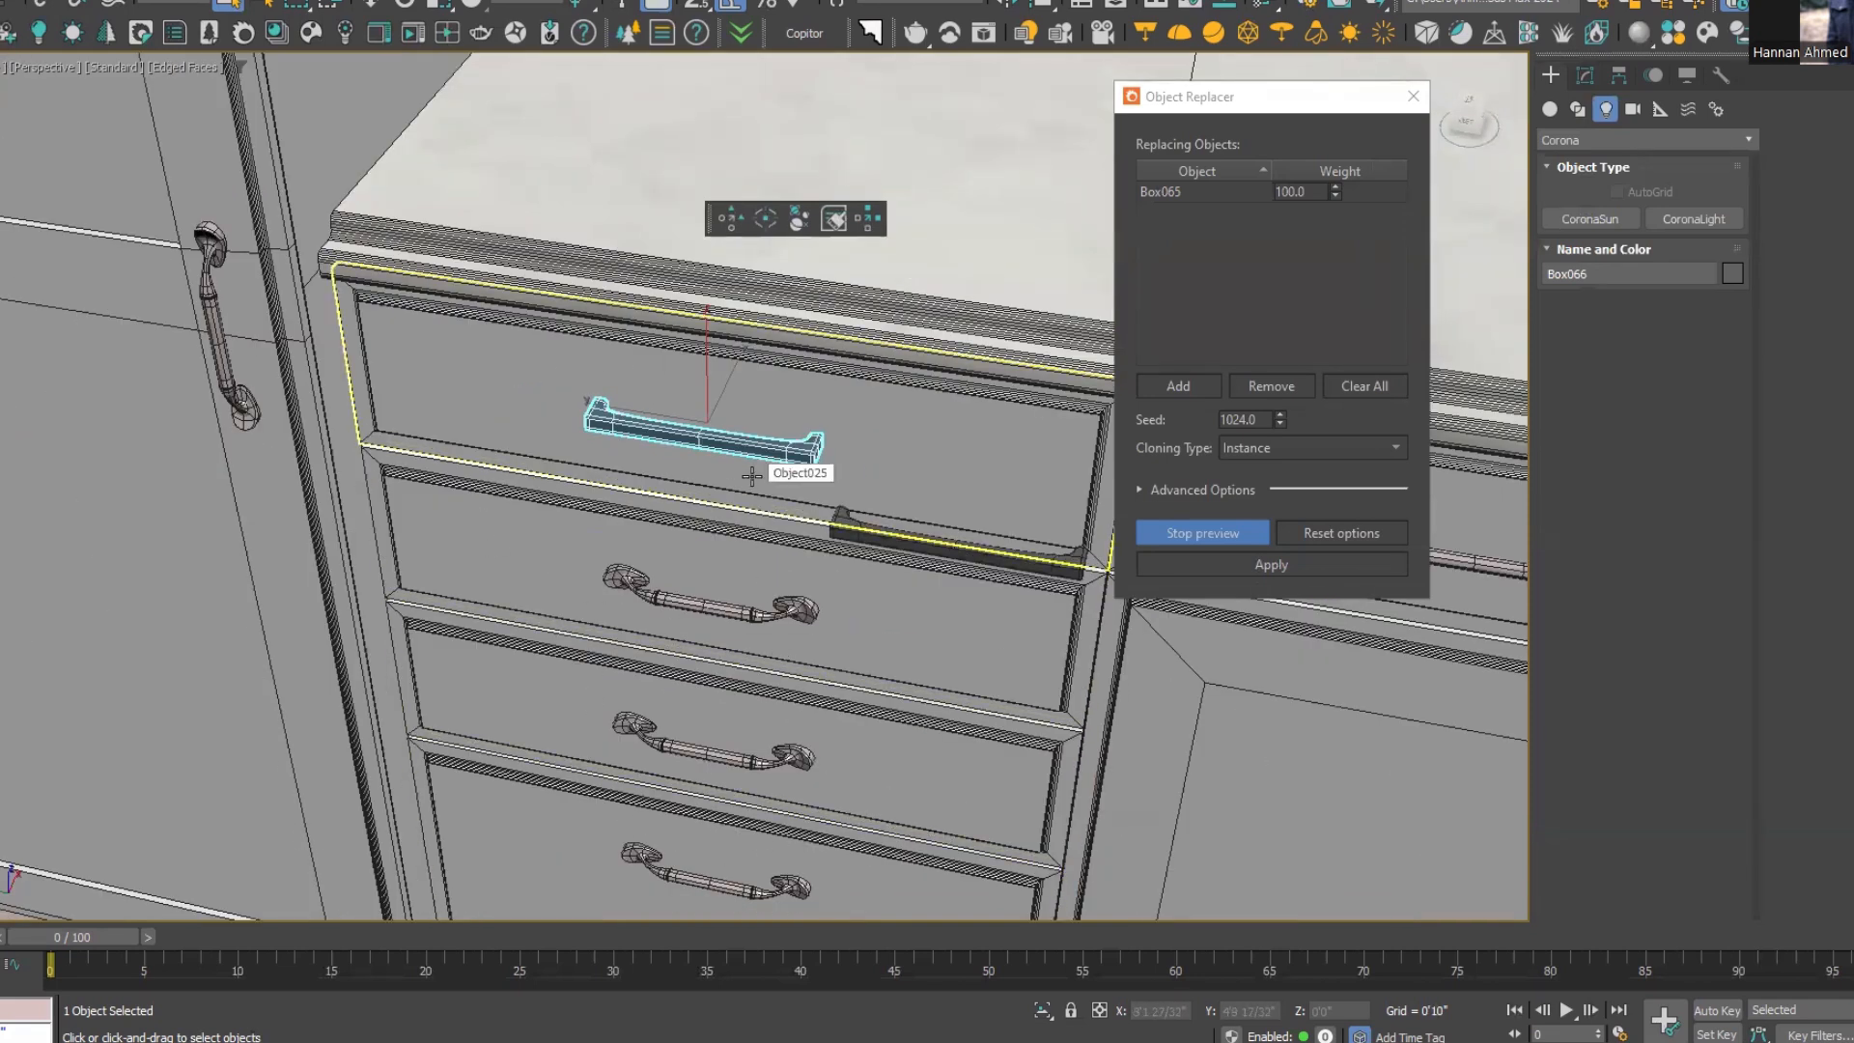
scroll(804, 471, up, 2)
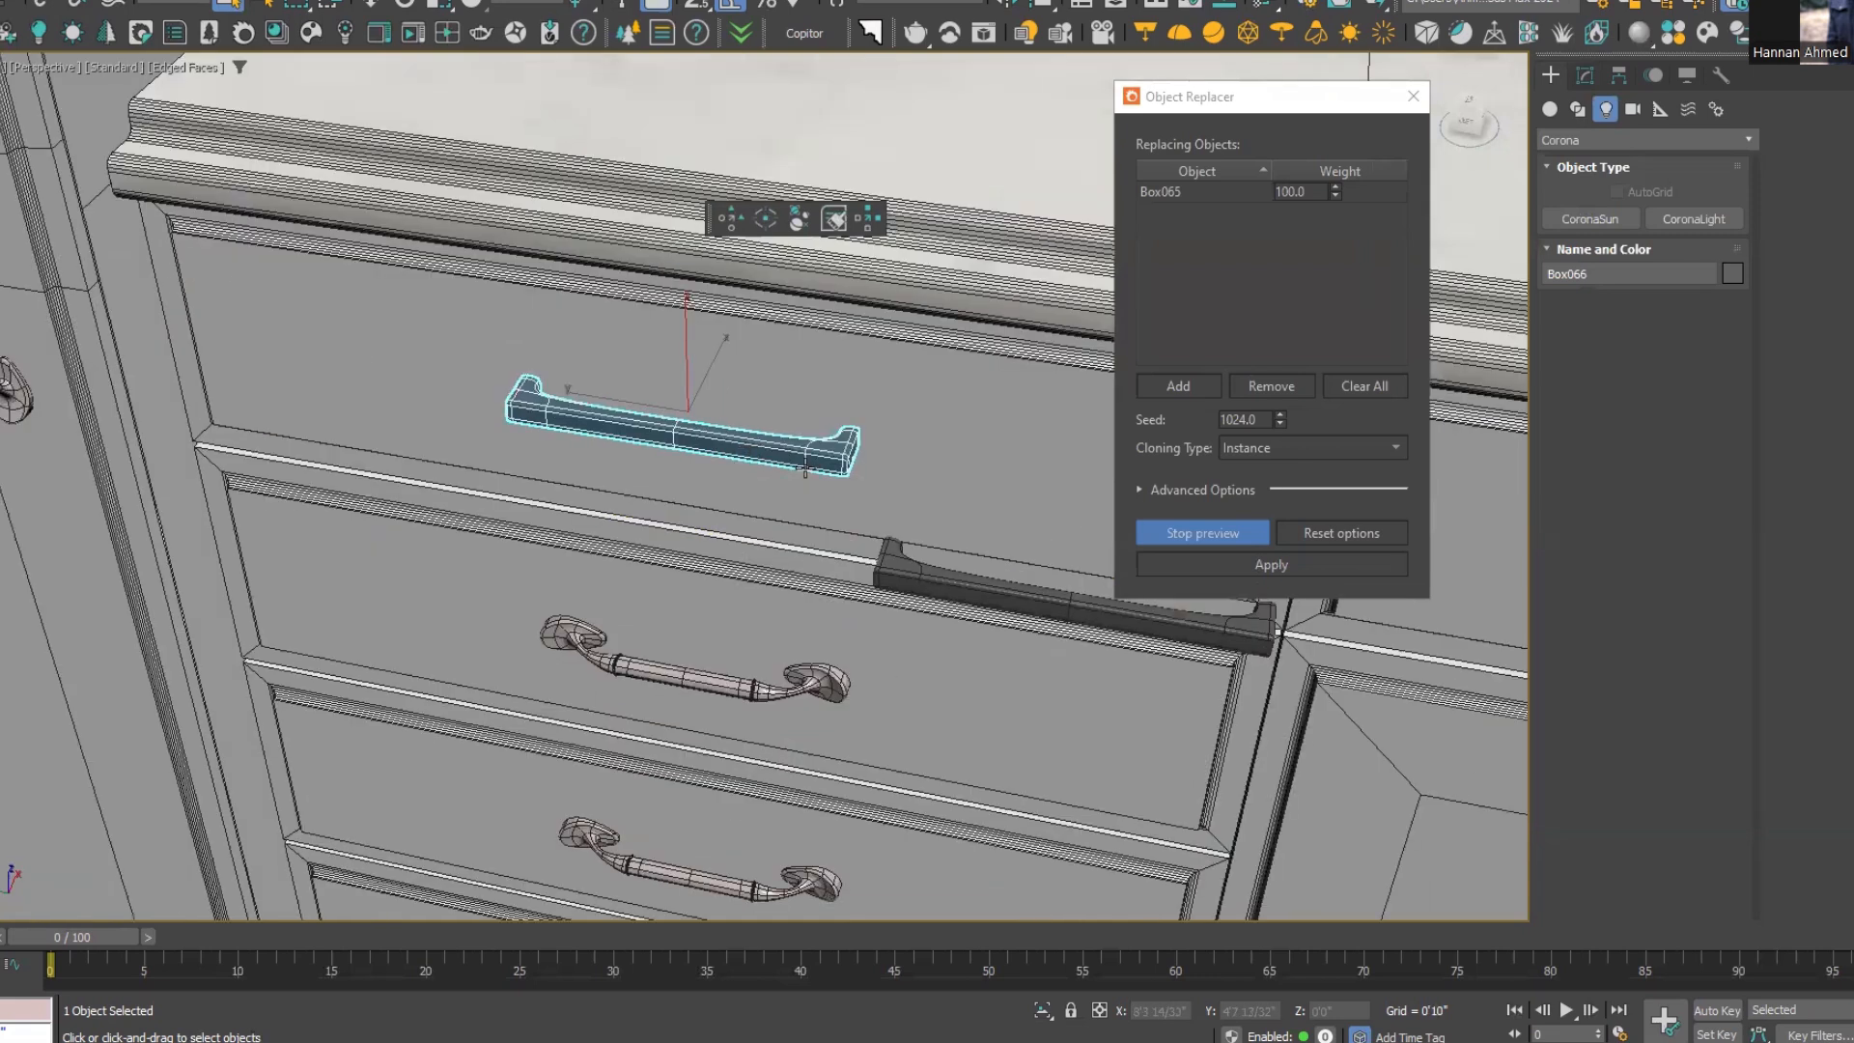
click(1218, 534)
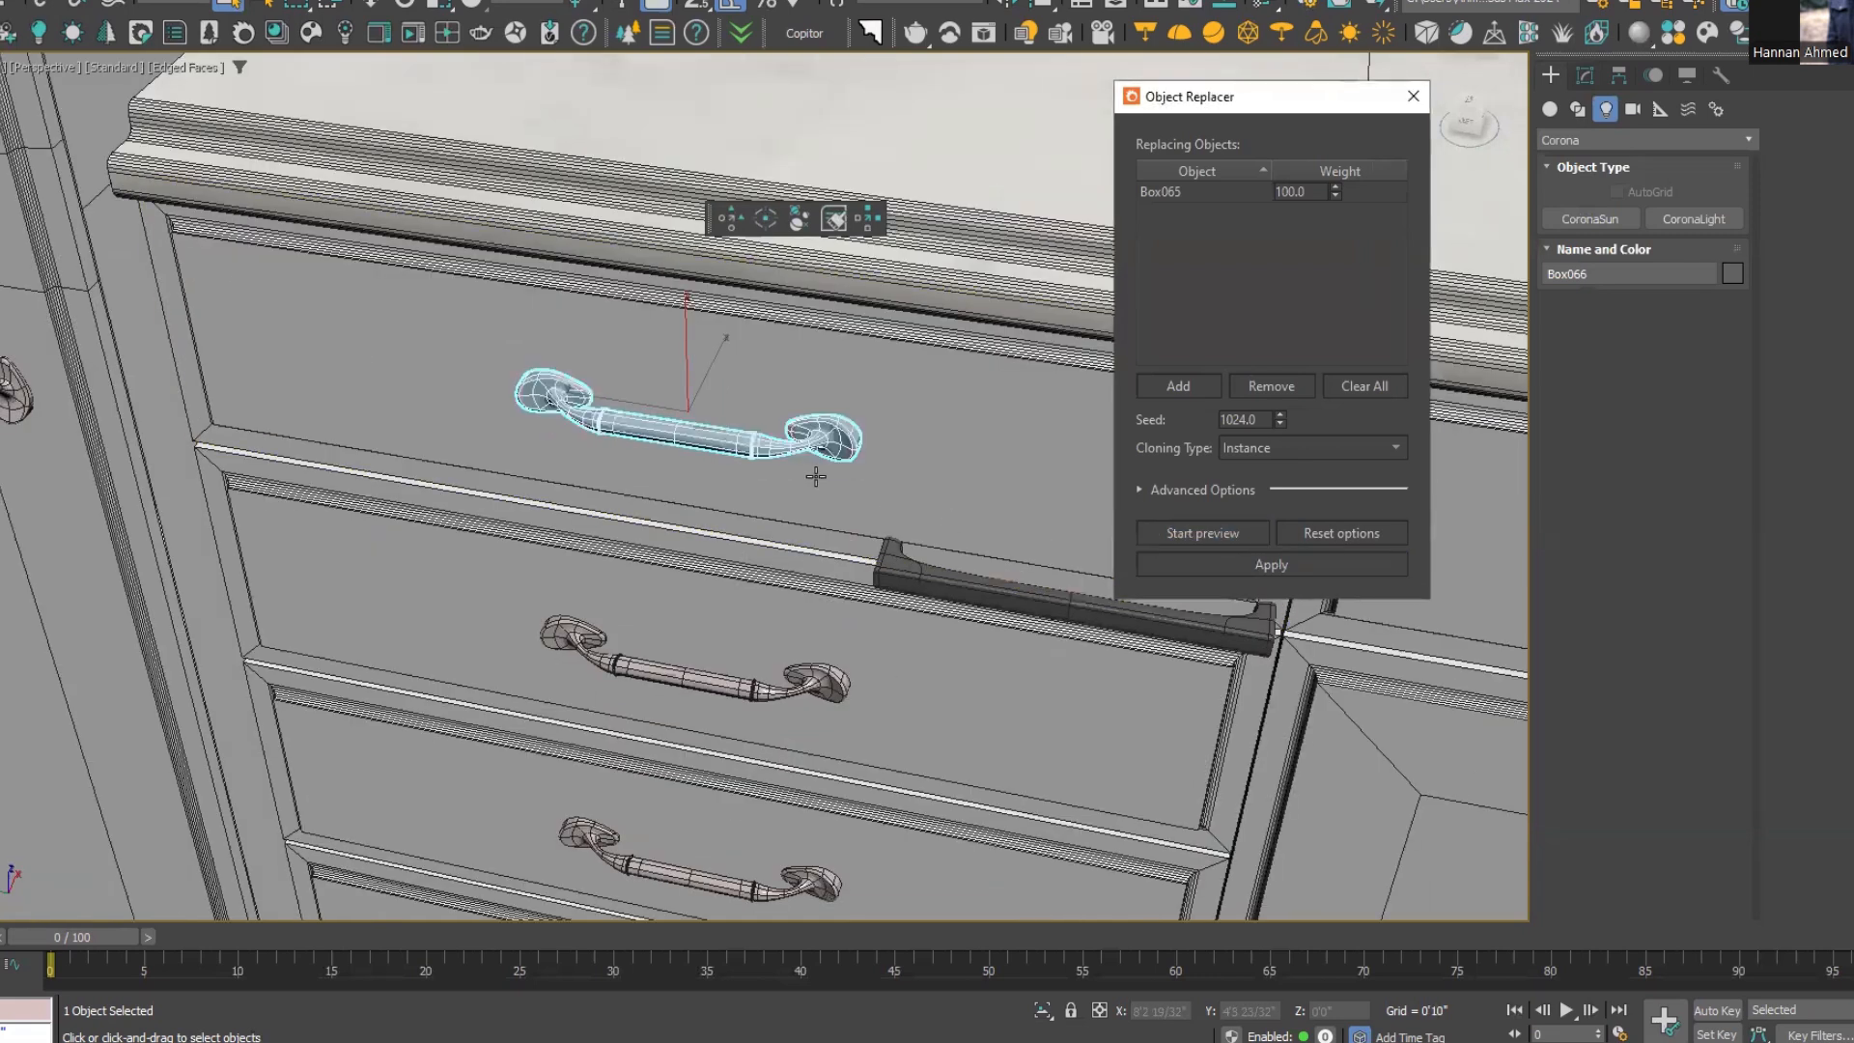
Select all old handles similar to the top drawer's and preview replacing them with instances of Box065
middle_drag(744, 641, 719, 558)
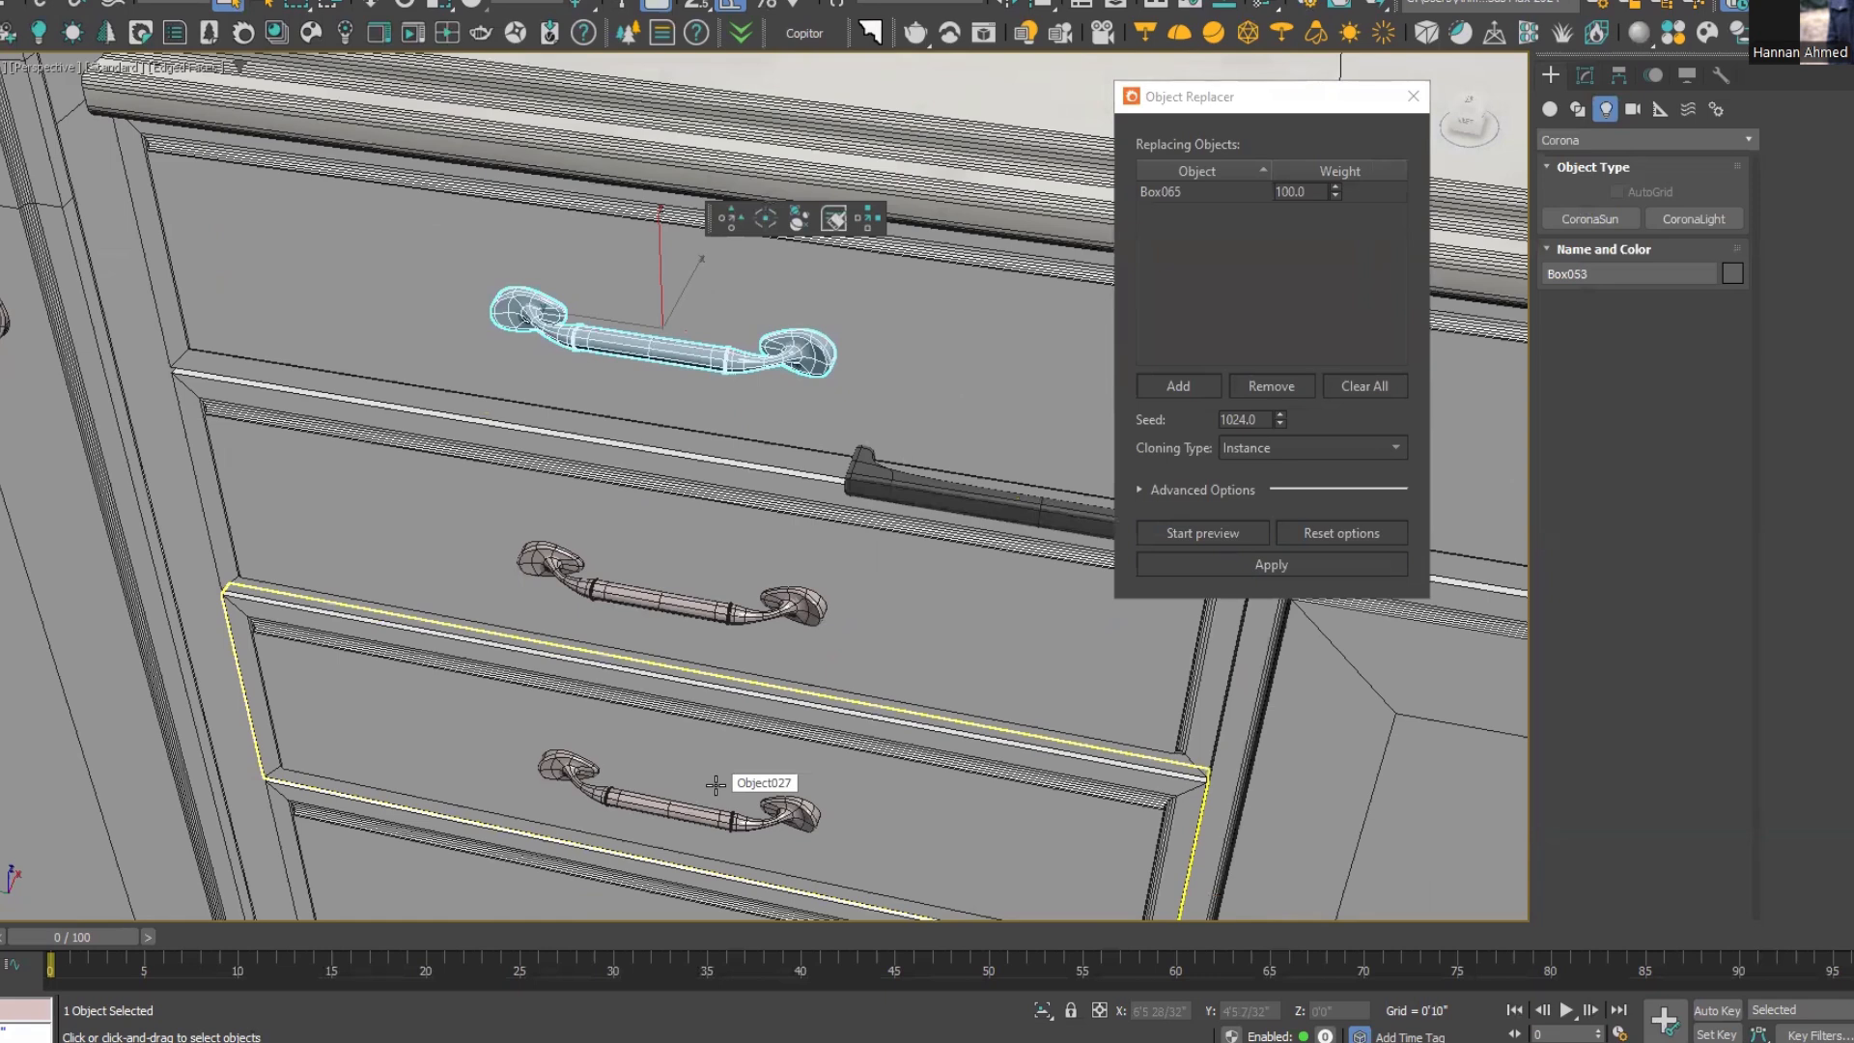
key(ctrl+q)
alt+middle_drag(756, 649, 681, 593)
scroll(769, 493, up, 5)
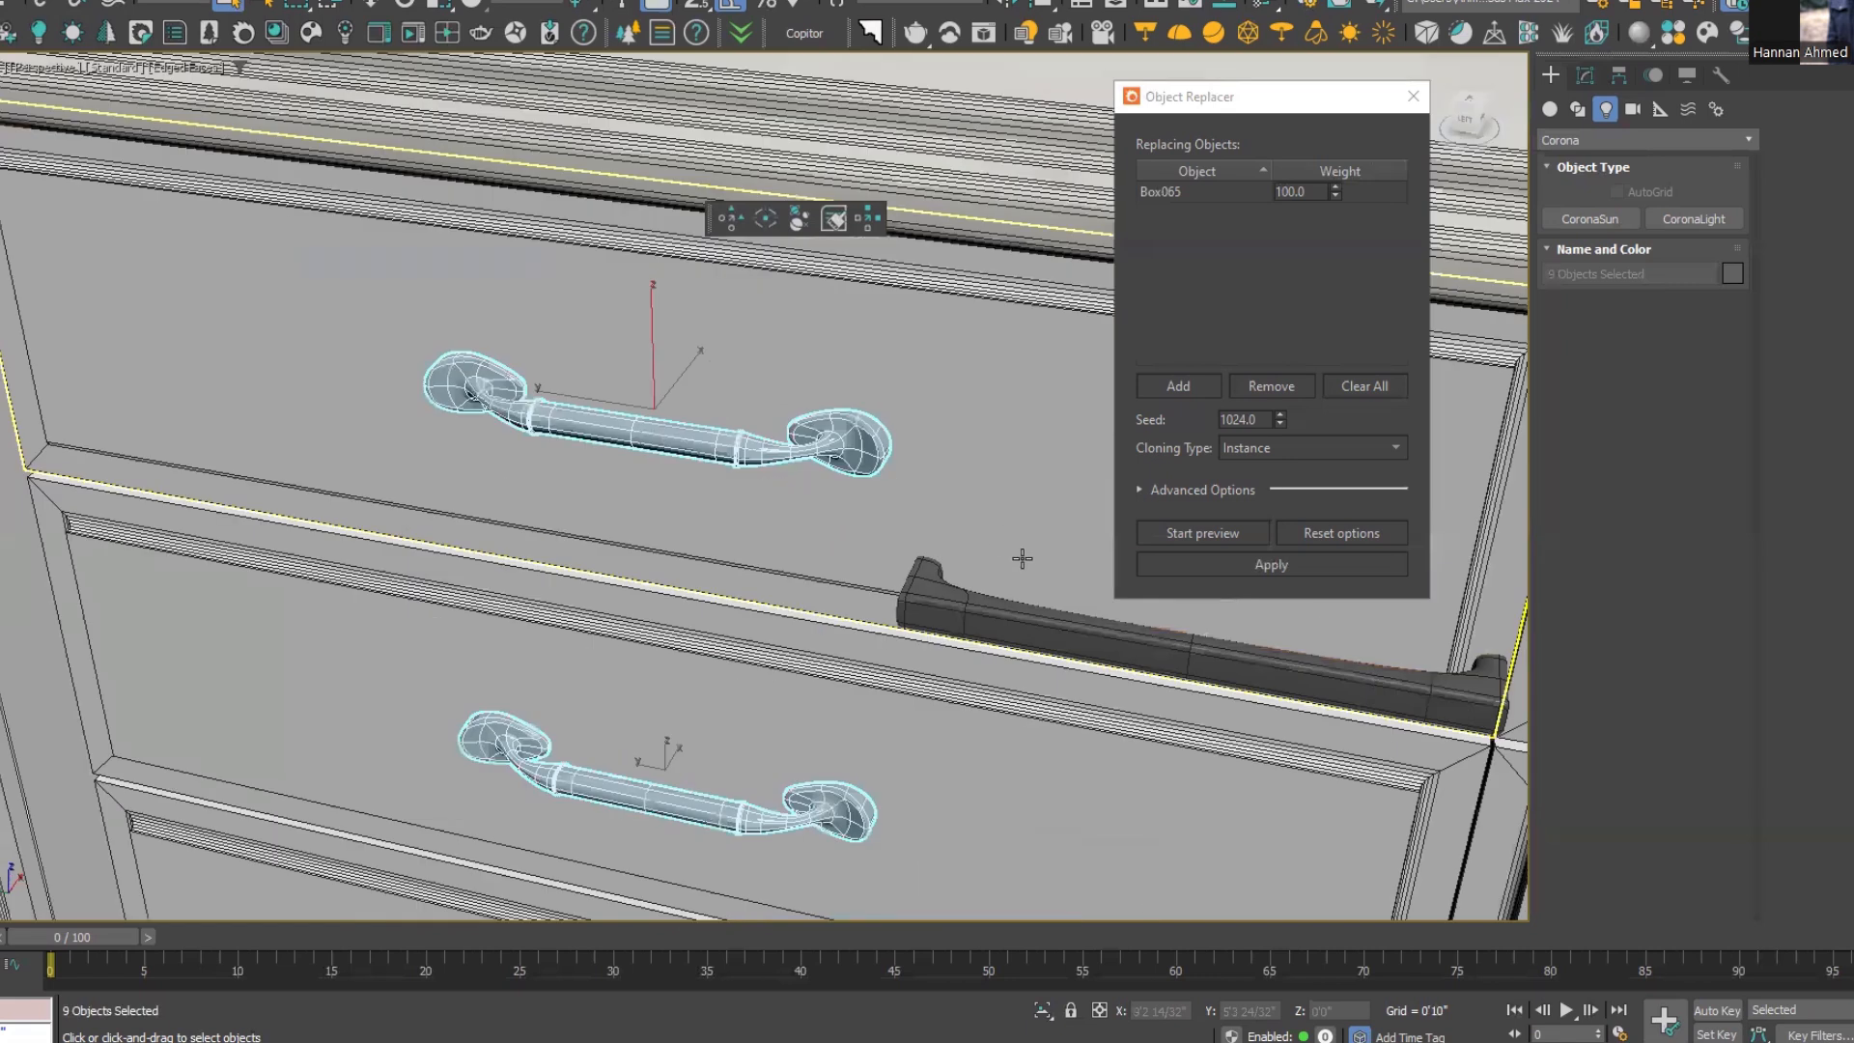
click(1172, 533)
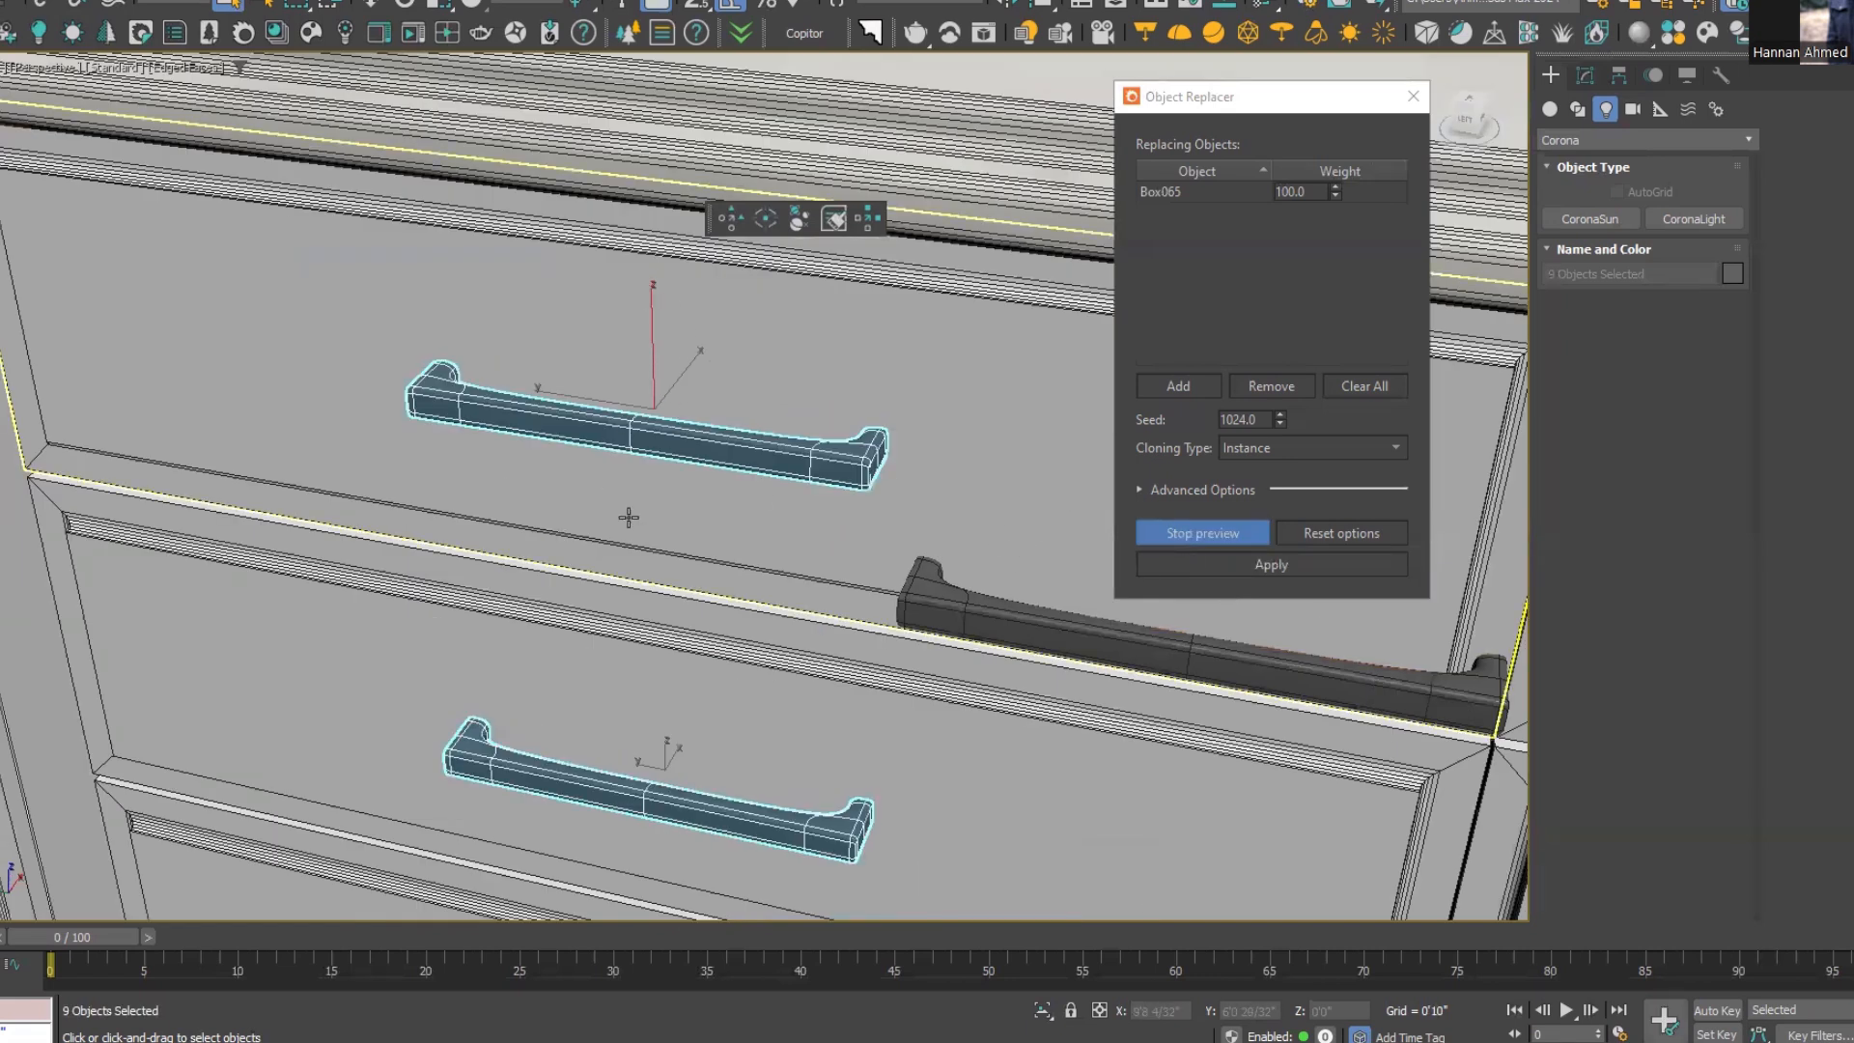
scroll(737, 651, down, 2)
middle_drag(737, 652, 641, 496)
scroll(766, 711, down, 2)
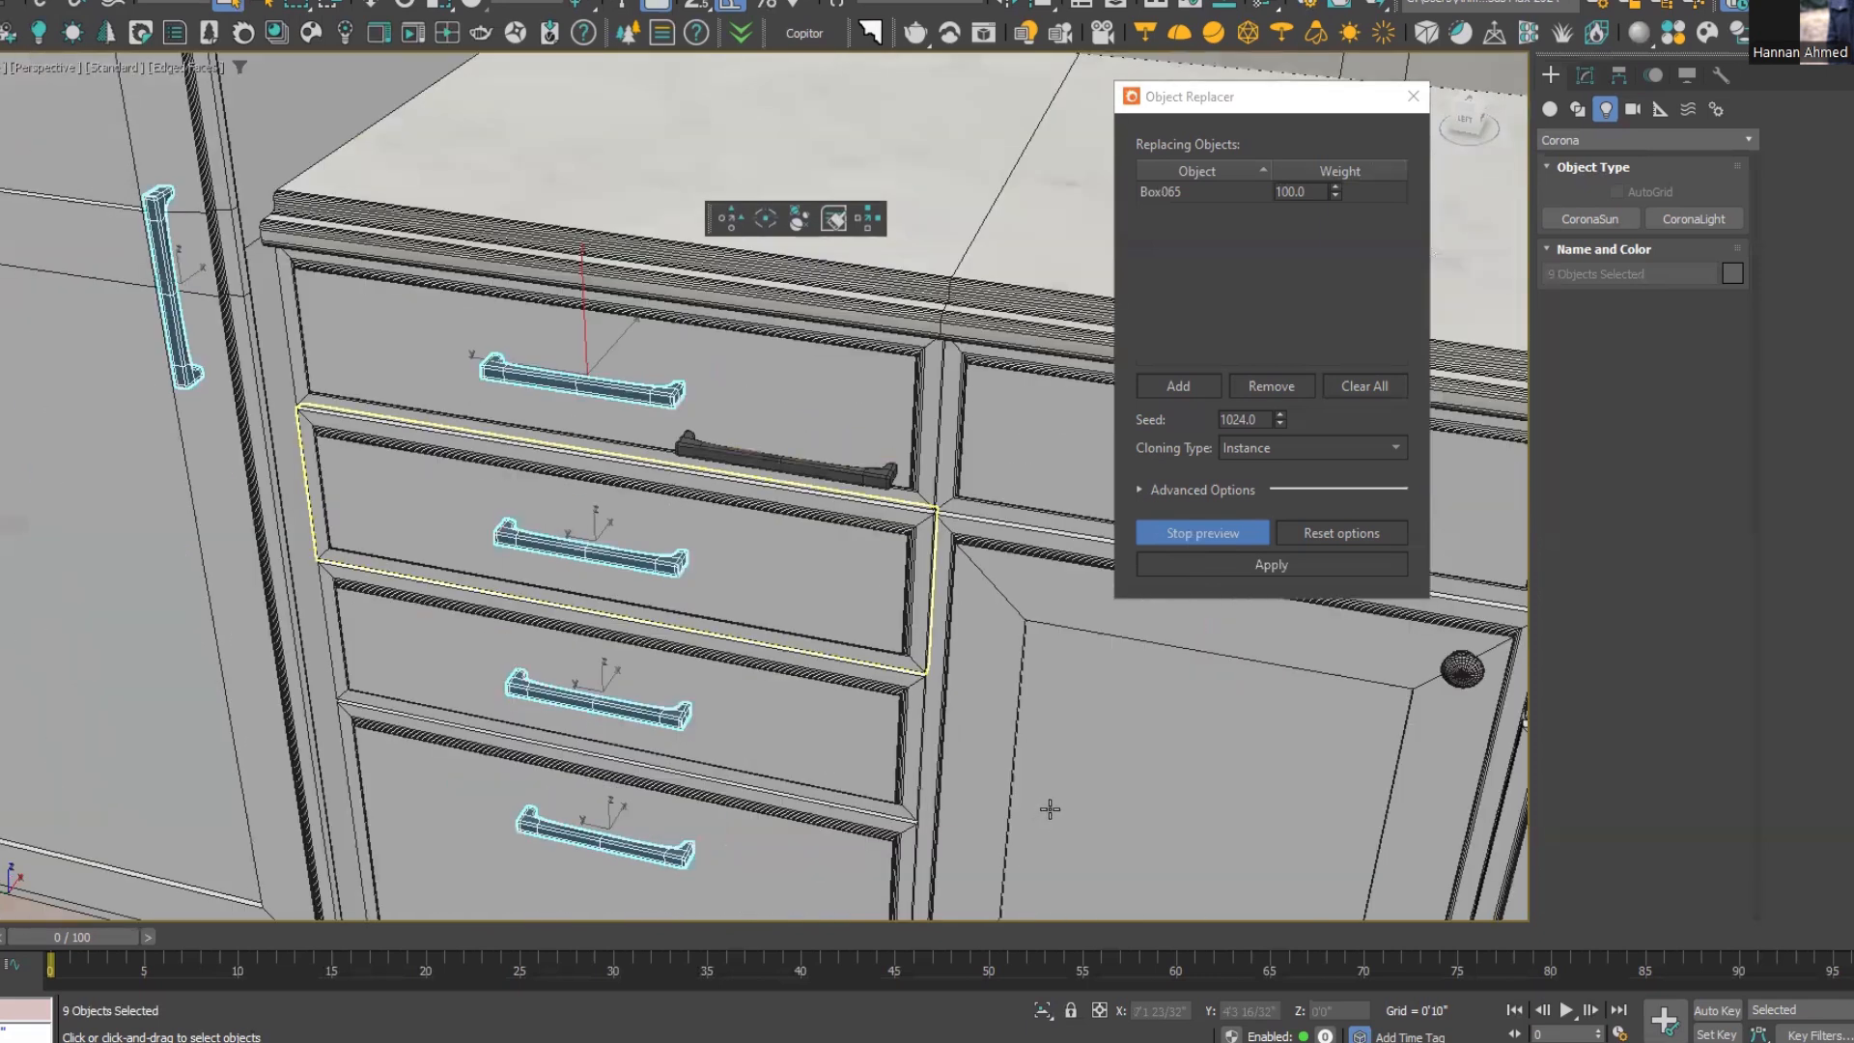
middle_drag(851, 654, 878, 675)
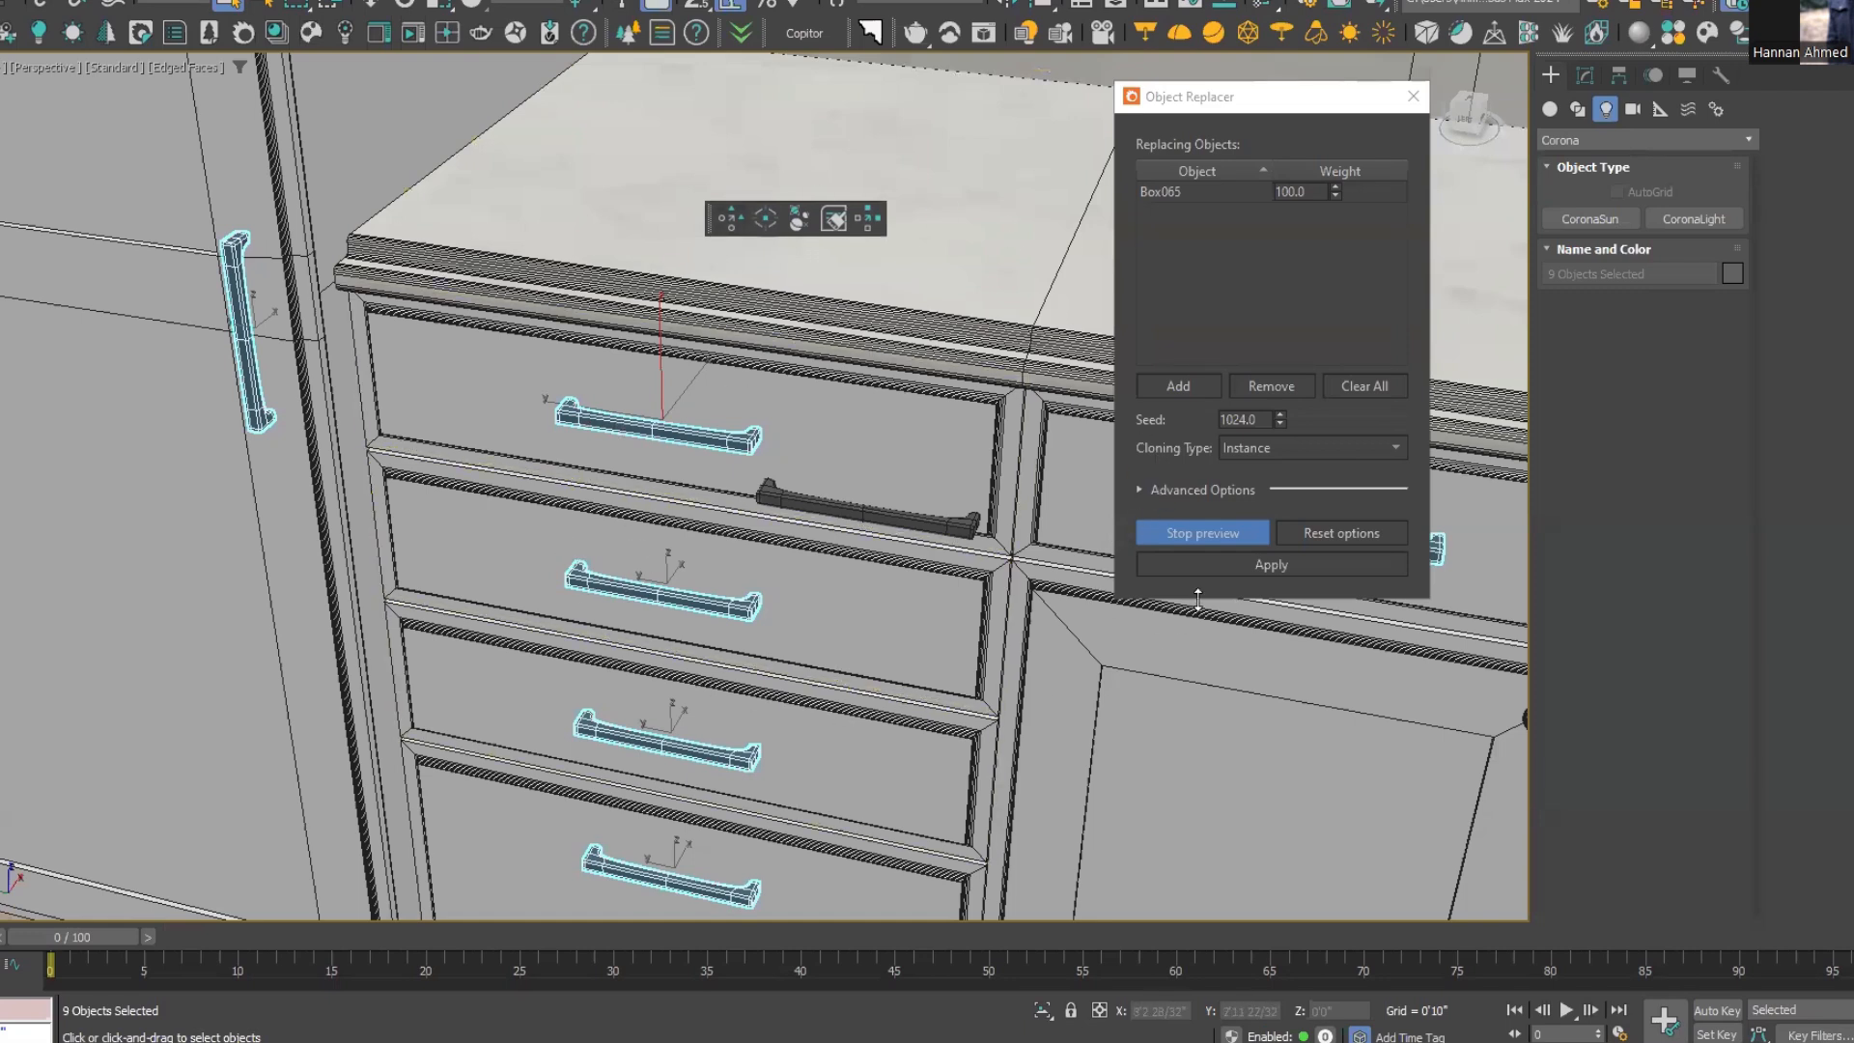
Try taking the rotation from the replacing object in the preview, and set the rotation source back to Replaced
click(1214, 492)
click(1169, 652)
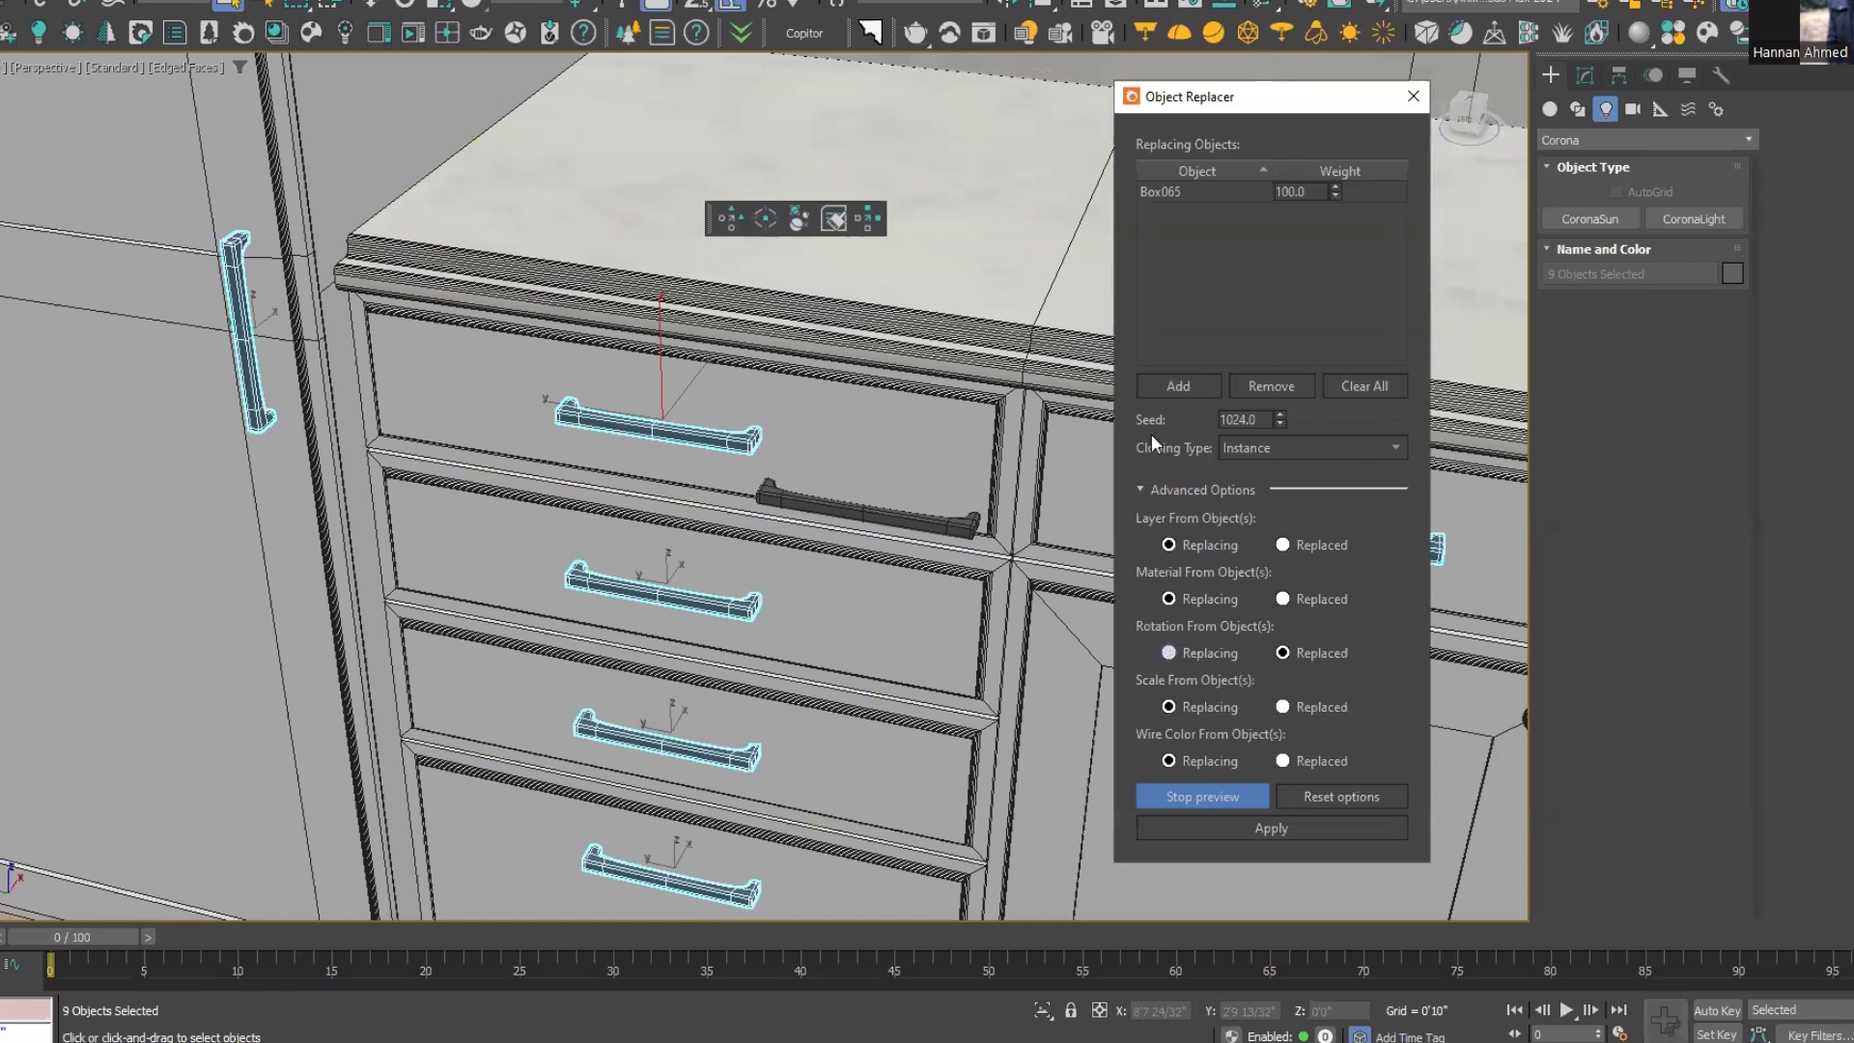
click(1185, 495)
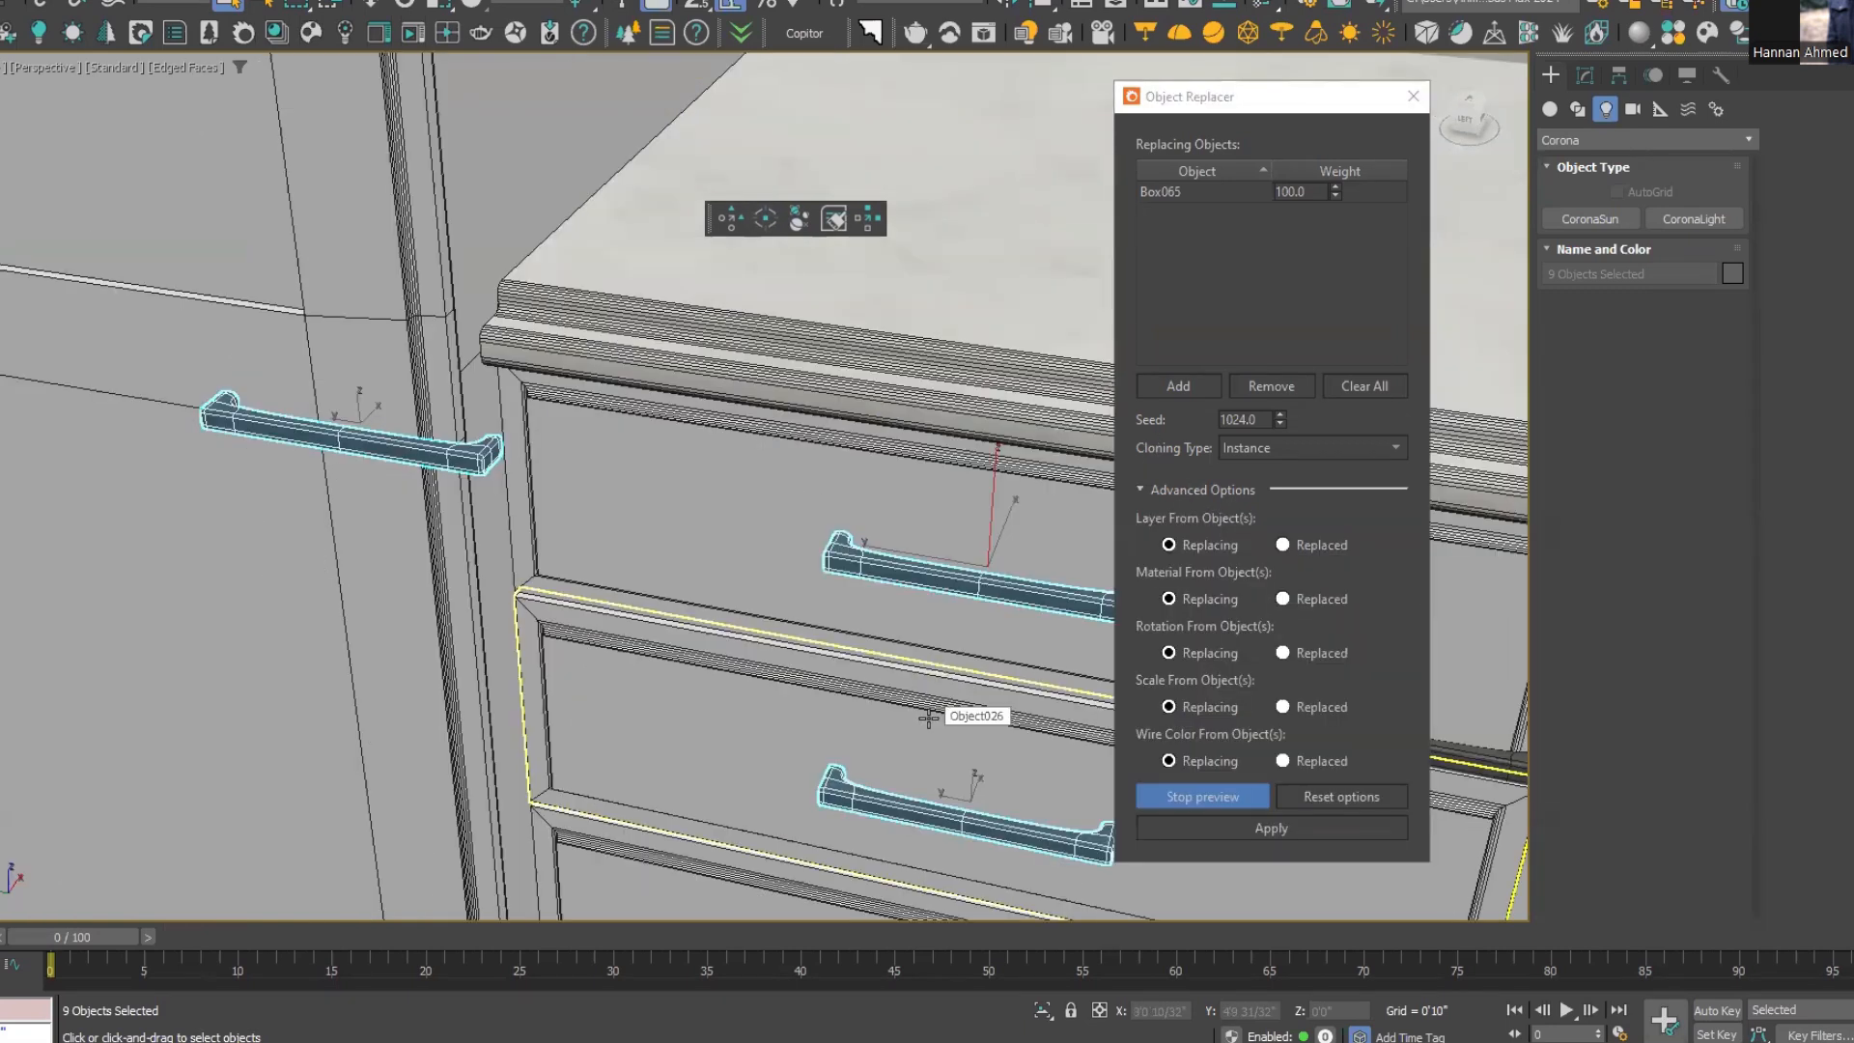
click(1238, 491)
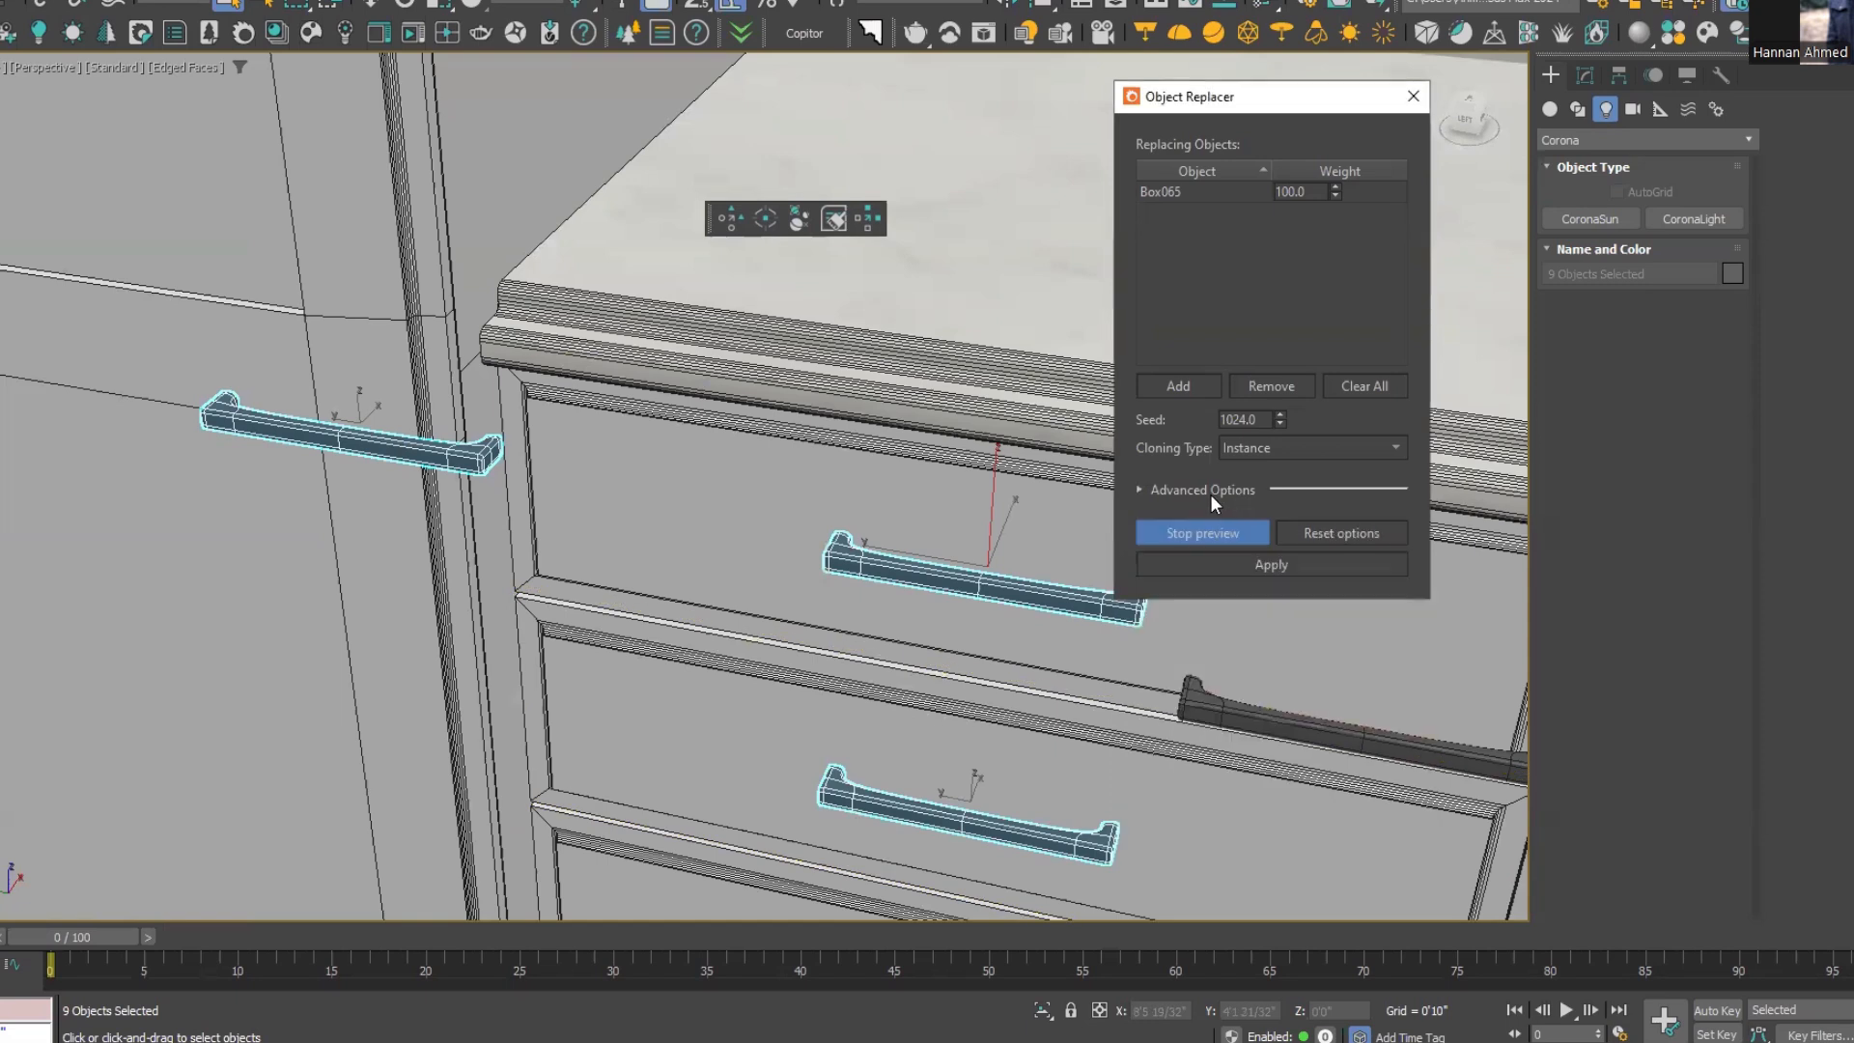
click(1226, 488)
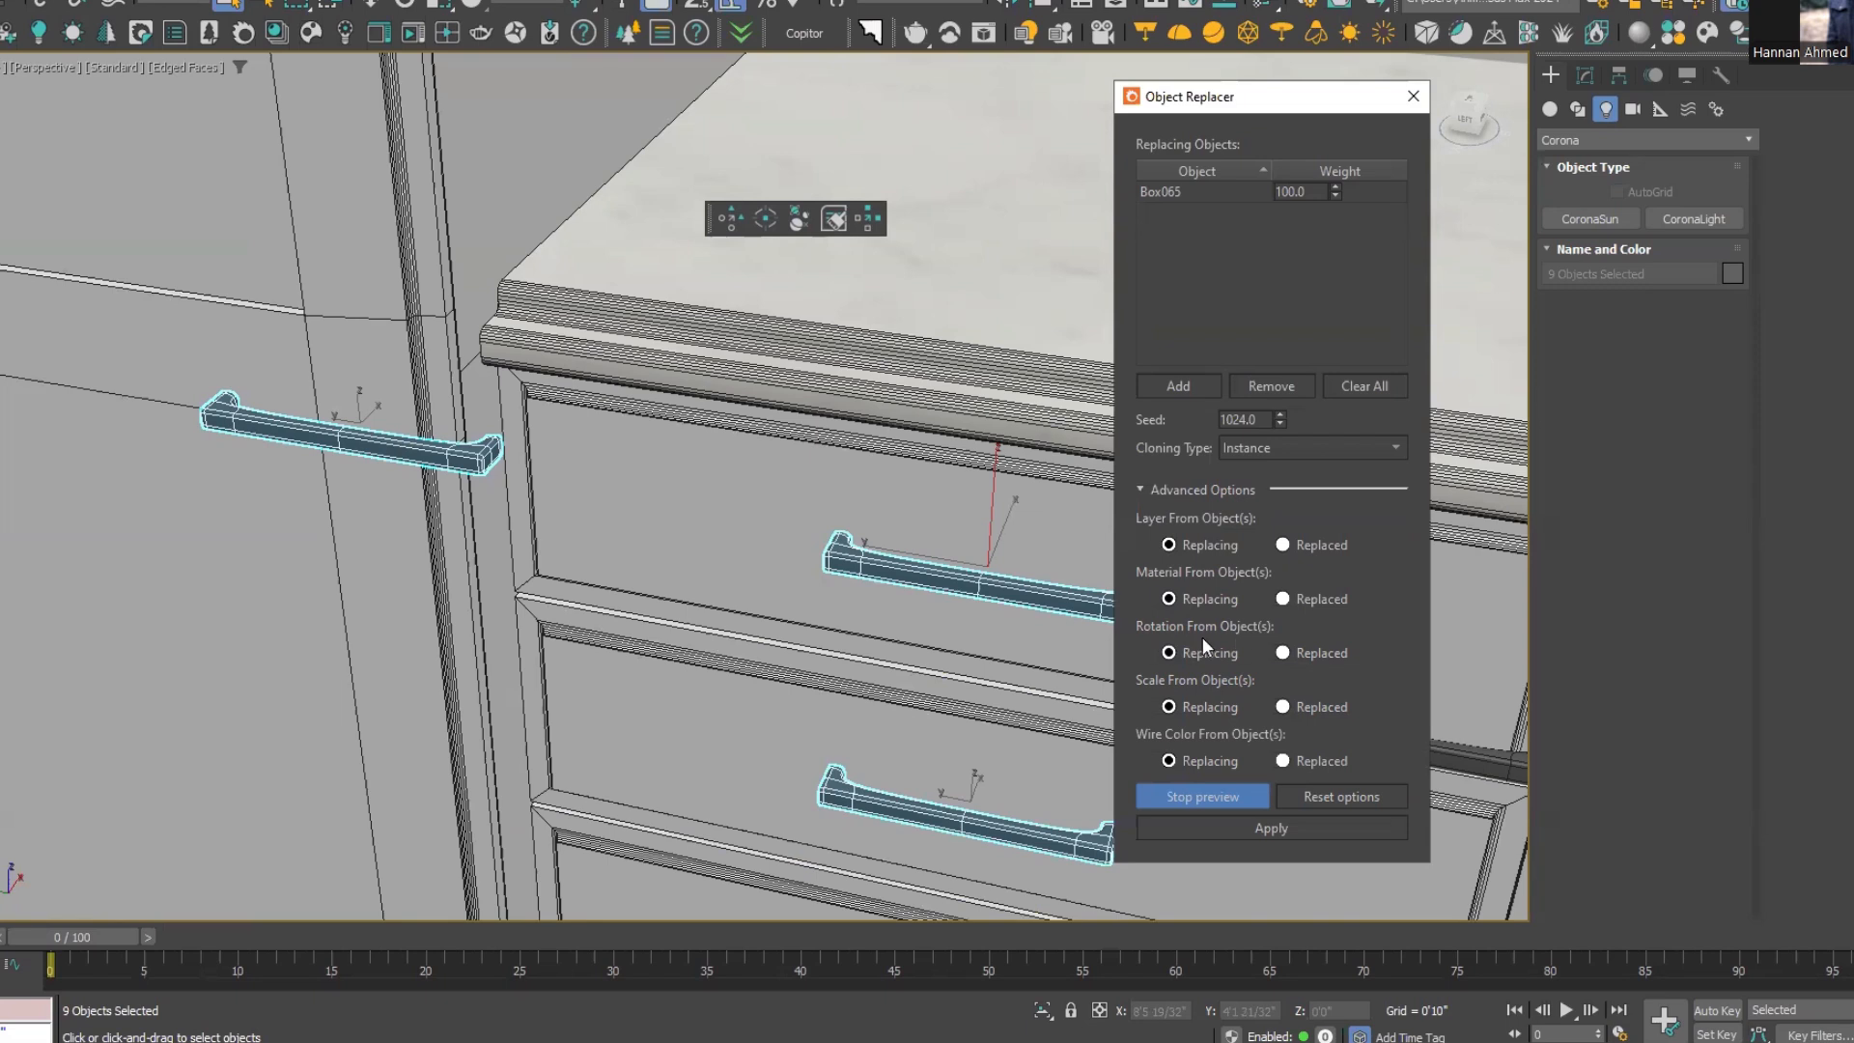
click(1276, 652)
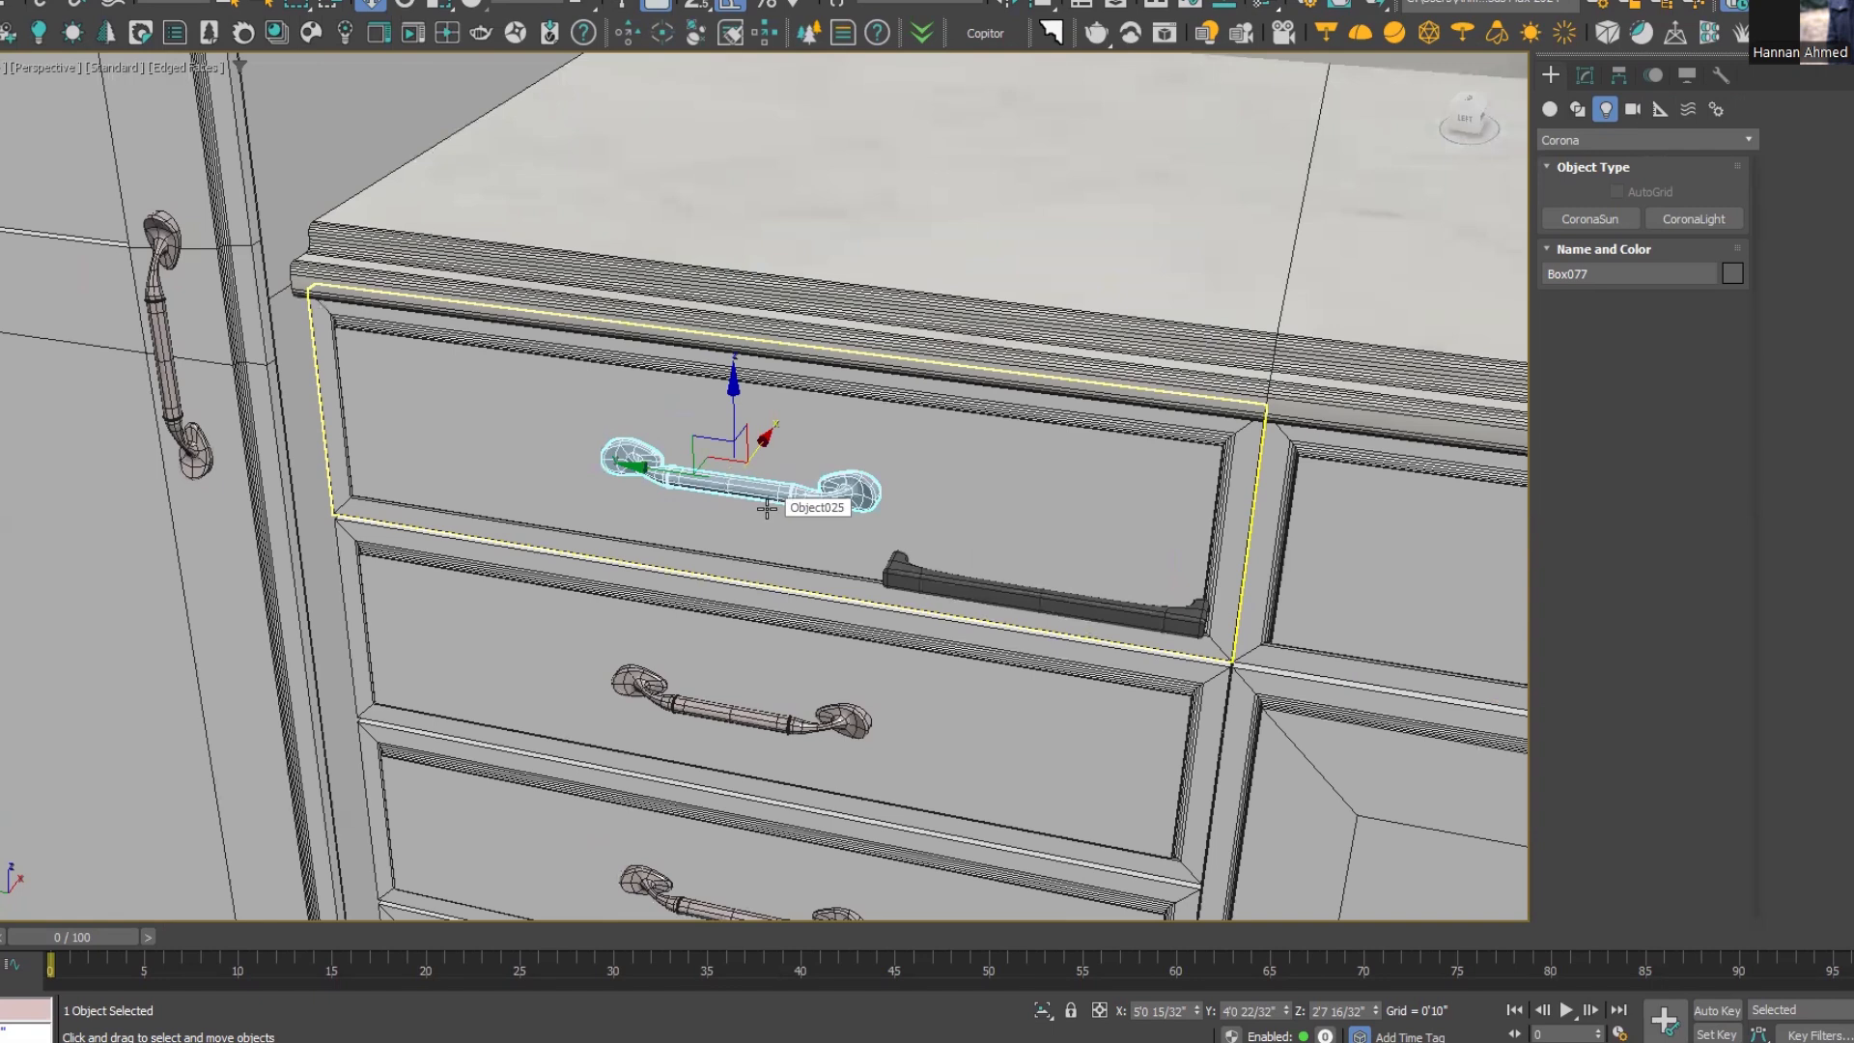
middle_drag(767, 509, 799, 571)
alt+middle_drag(1032, 562, 824, 512)
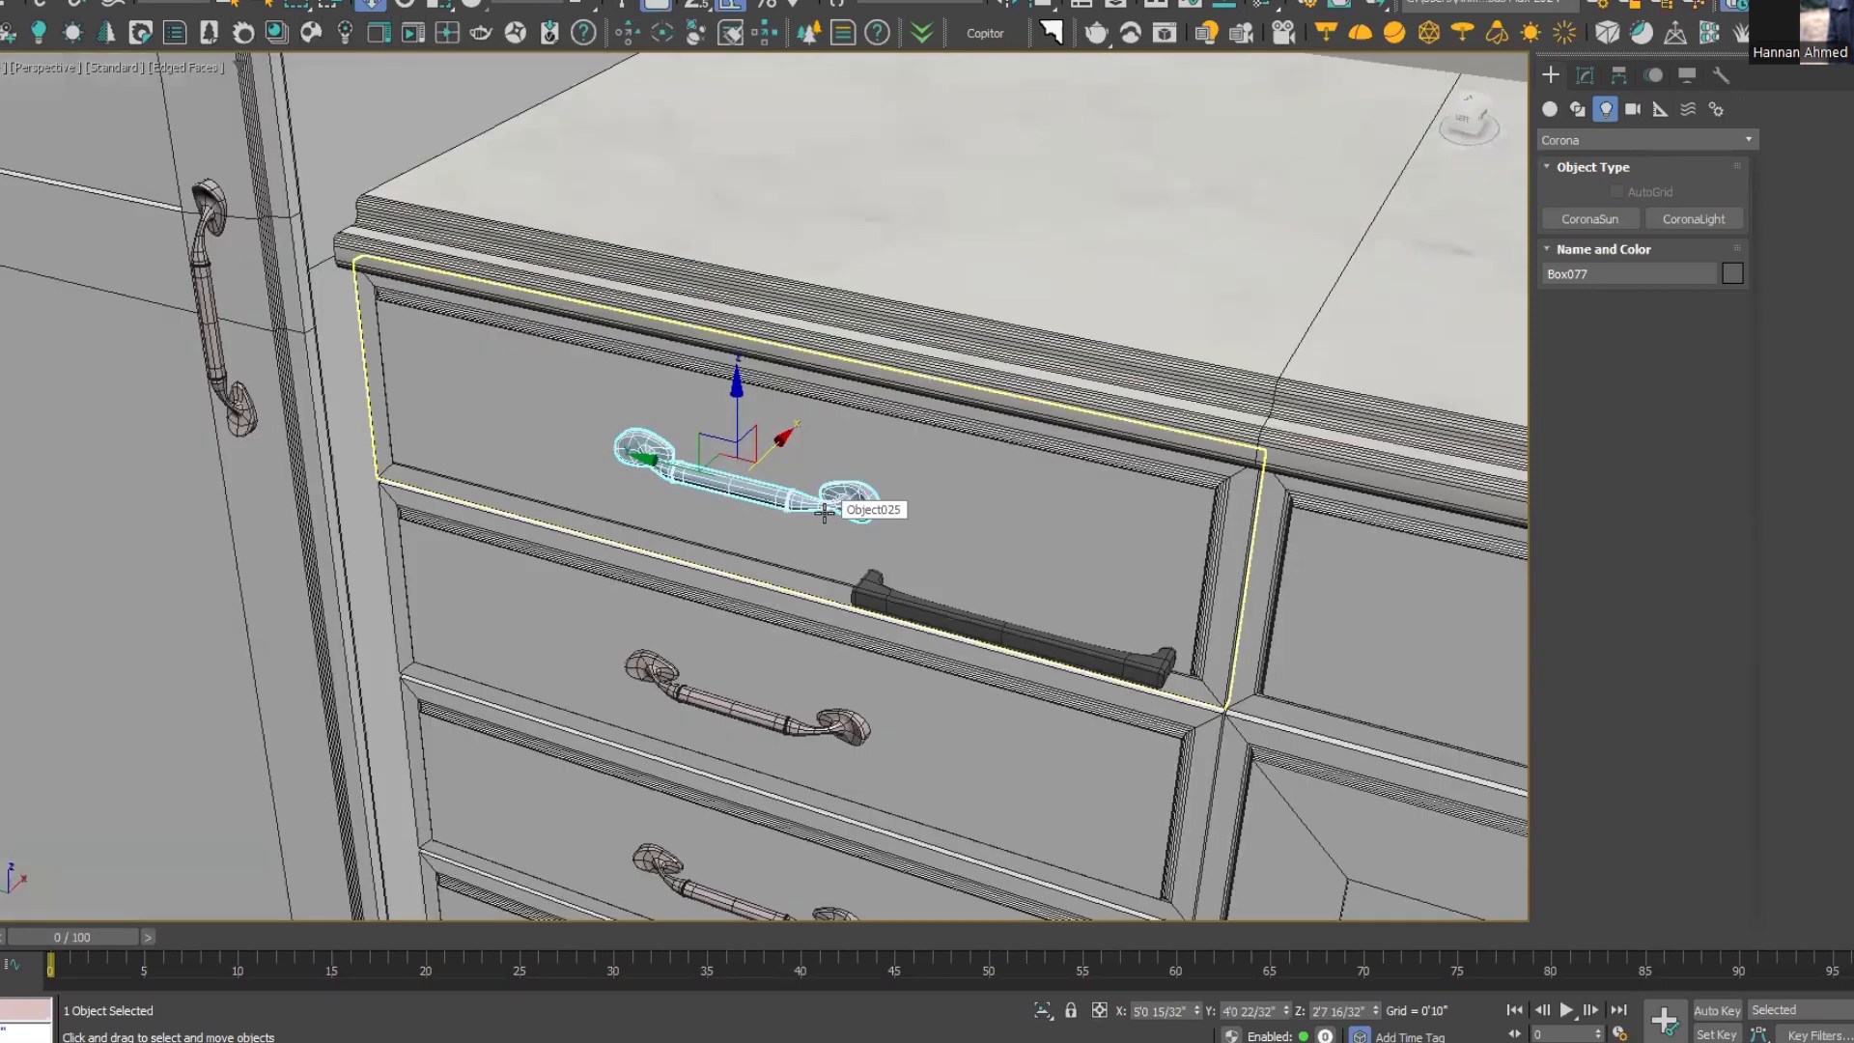
alt+middle_drag(824, 513, 853, 519)
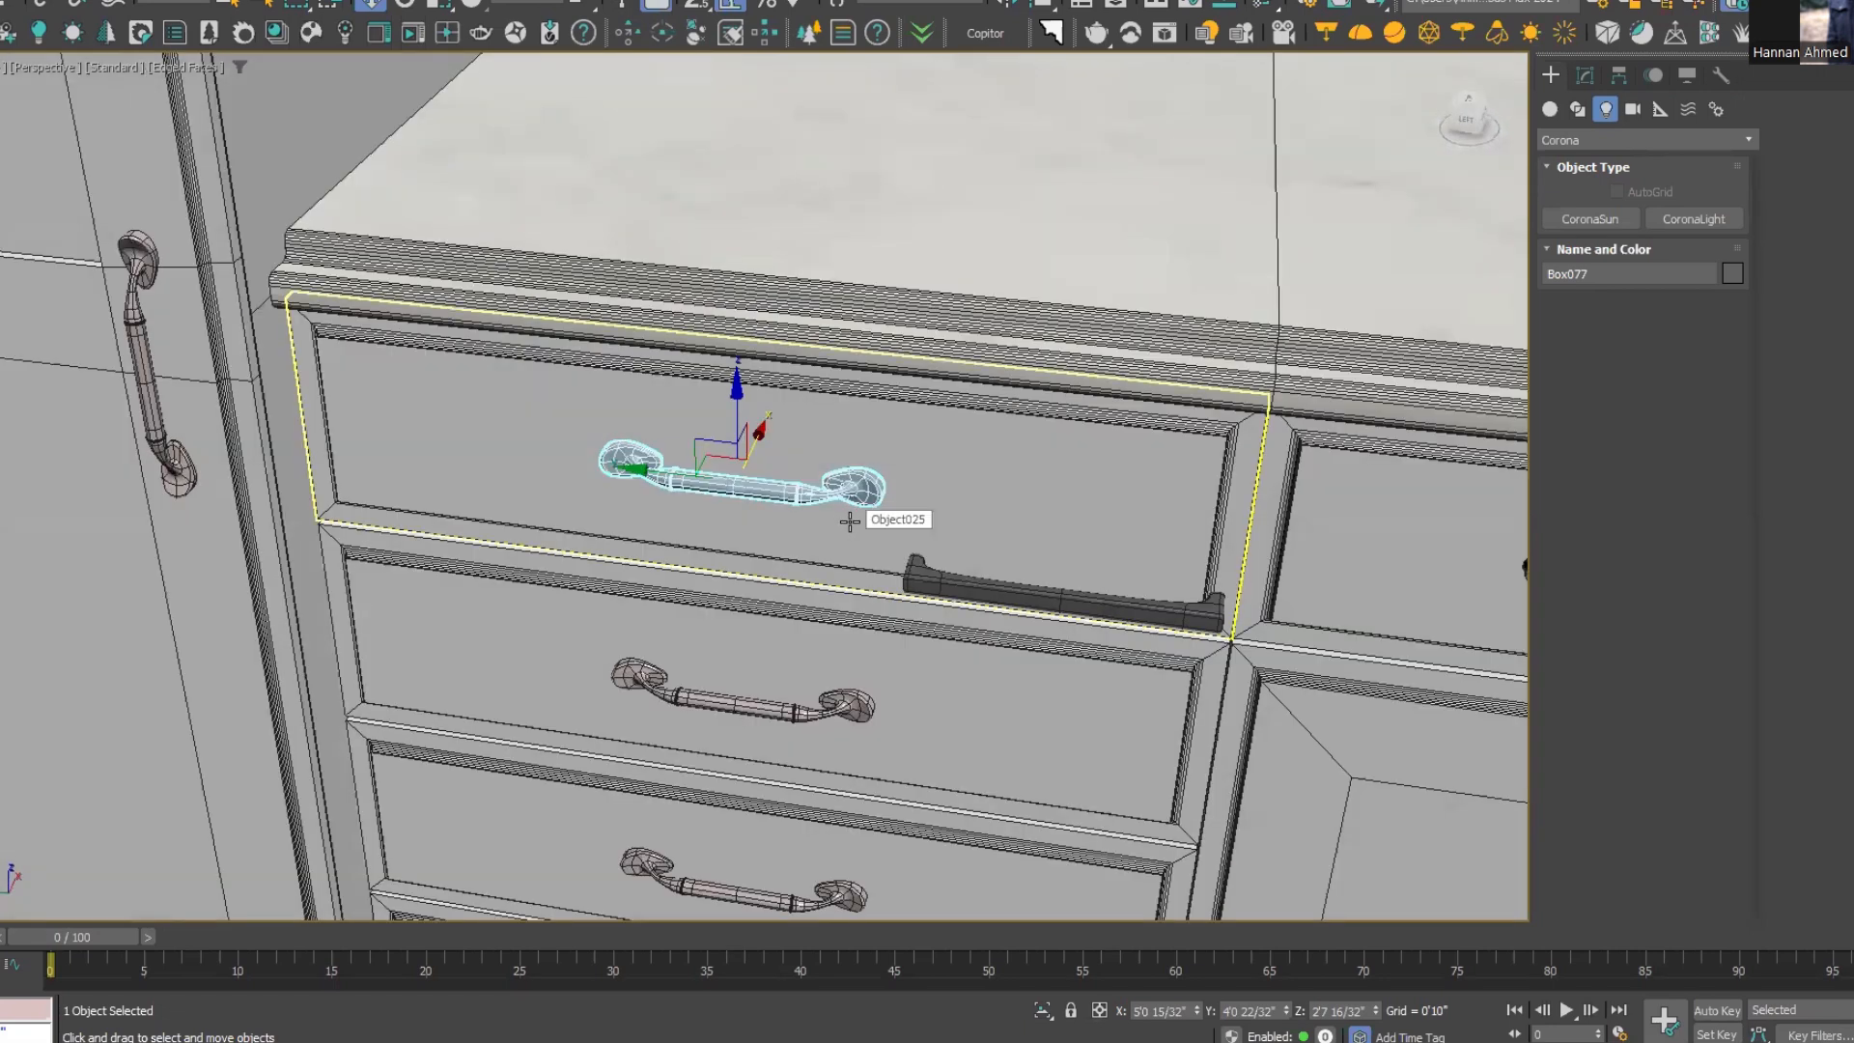
scroll(849, 521, down, 1)
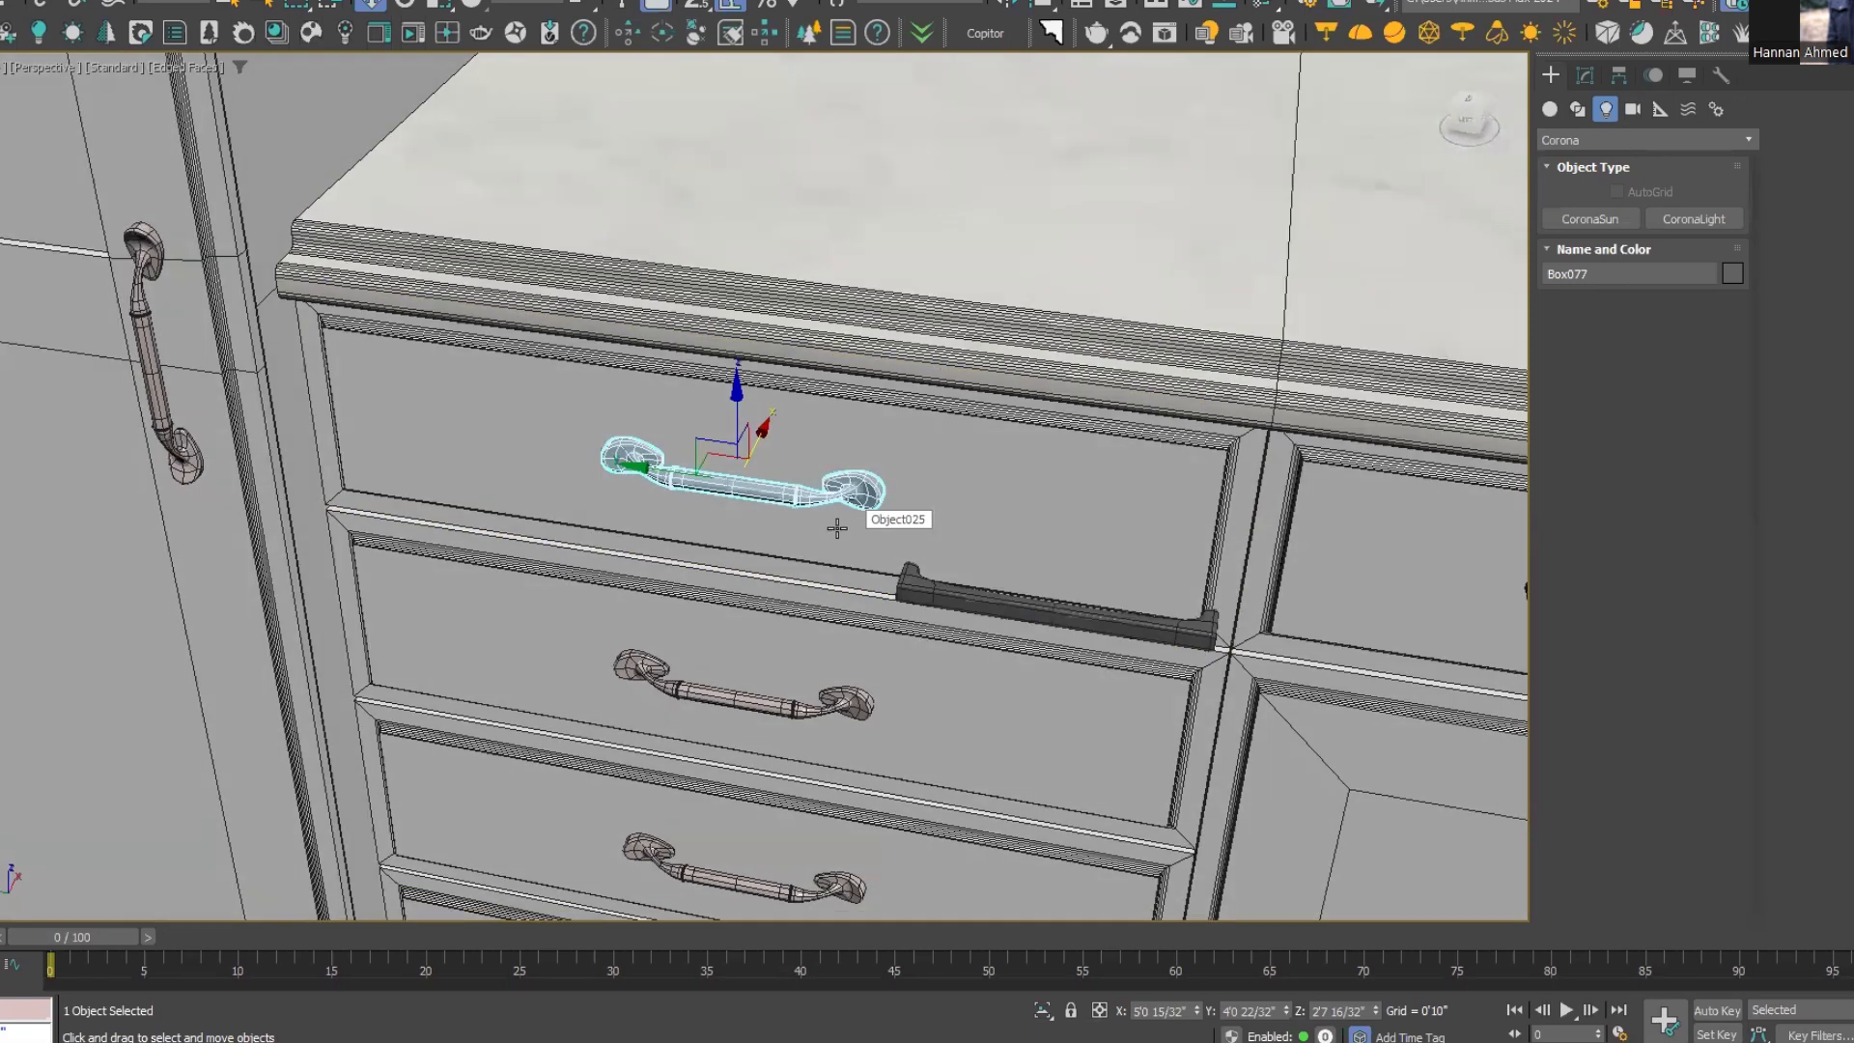
scroll(811, 541, up, 3)
scroll(809, 554, down, 3)
alt+middle_drag(776, 550, 884, 526)
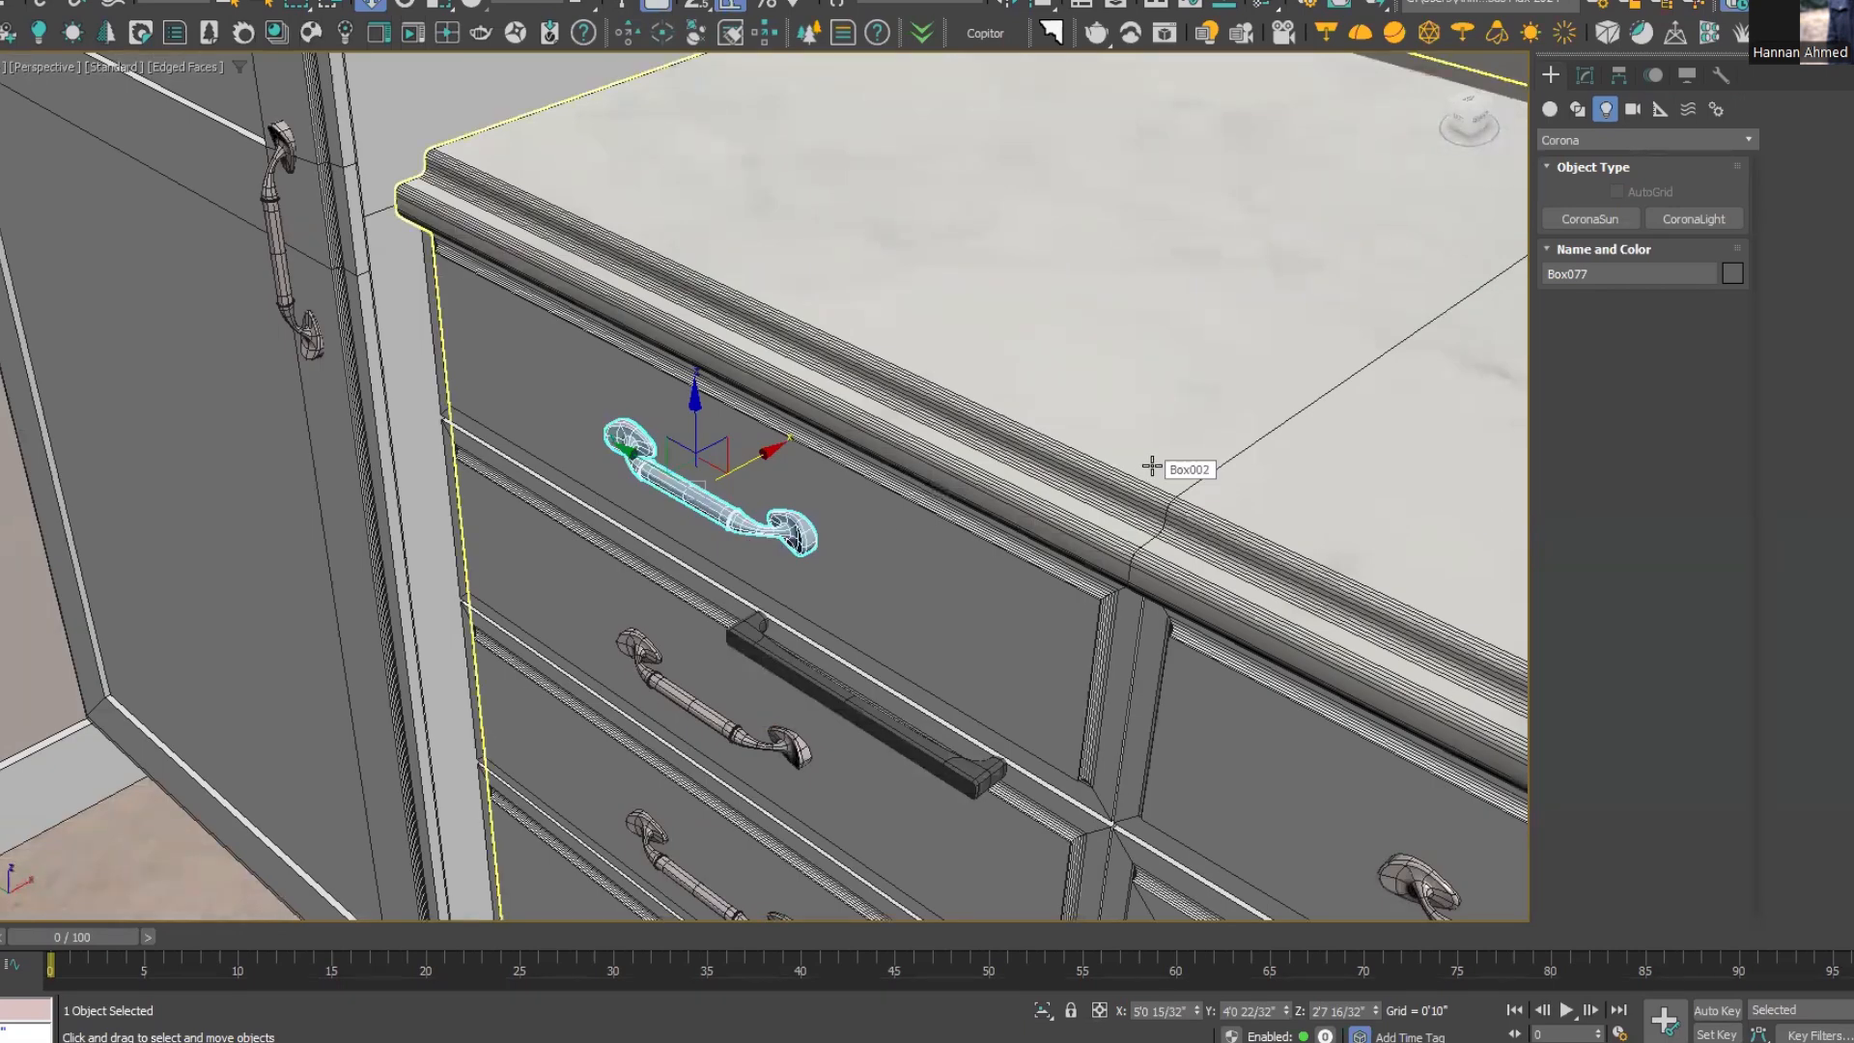
alt+middle_drag(926, 462, 1037, 497)
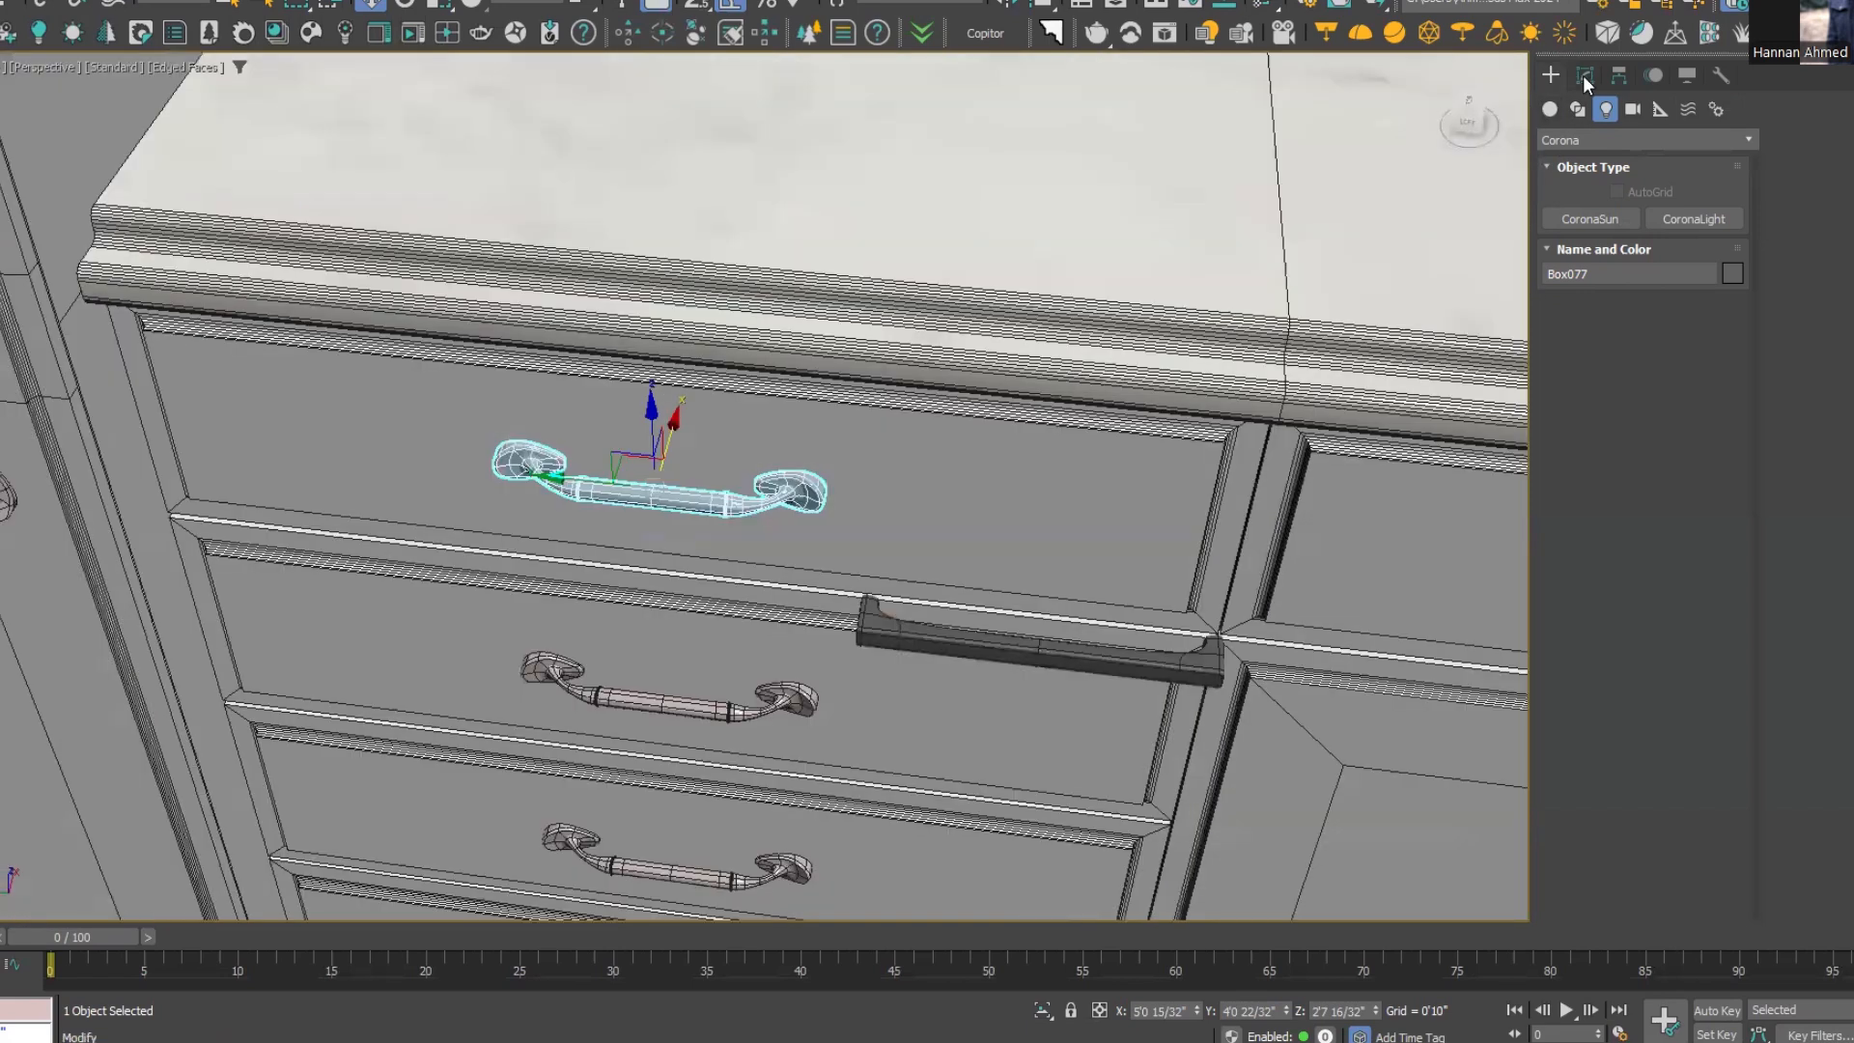
Show the top drawer handle's modifier stack and select all old handles similar to it
click(1585, 76)
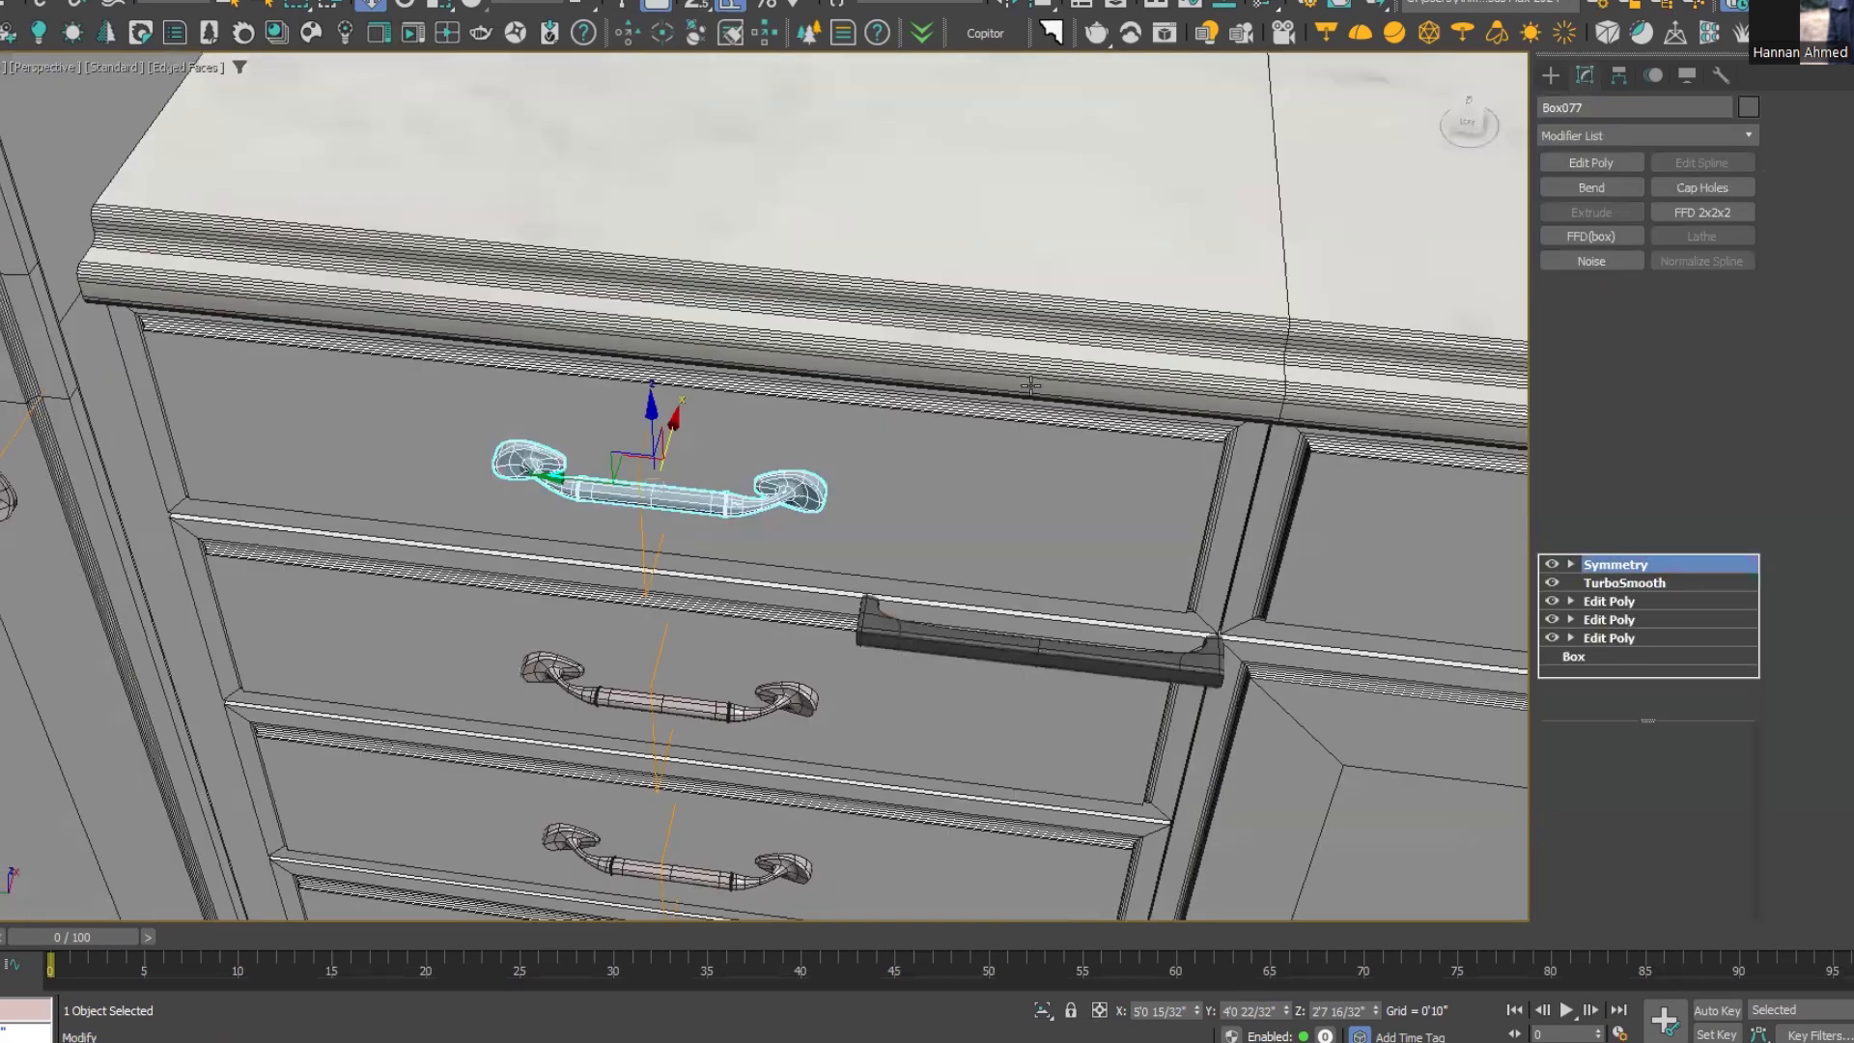
alt+middle_drag(917, 410, 996, 382)
alt+middle_drag(822, 466, 915, 422)
middle_drag(679, 510, 761, 474)
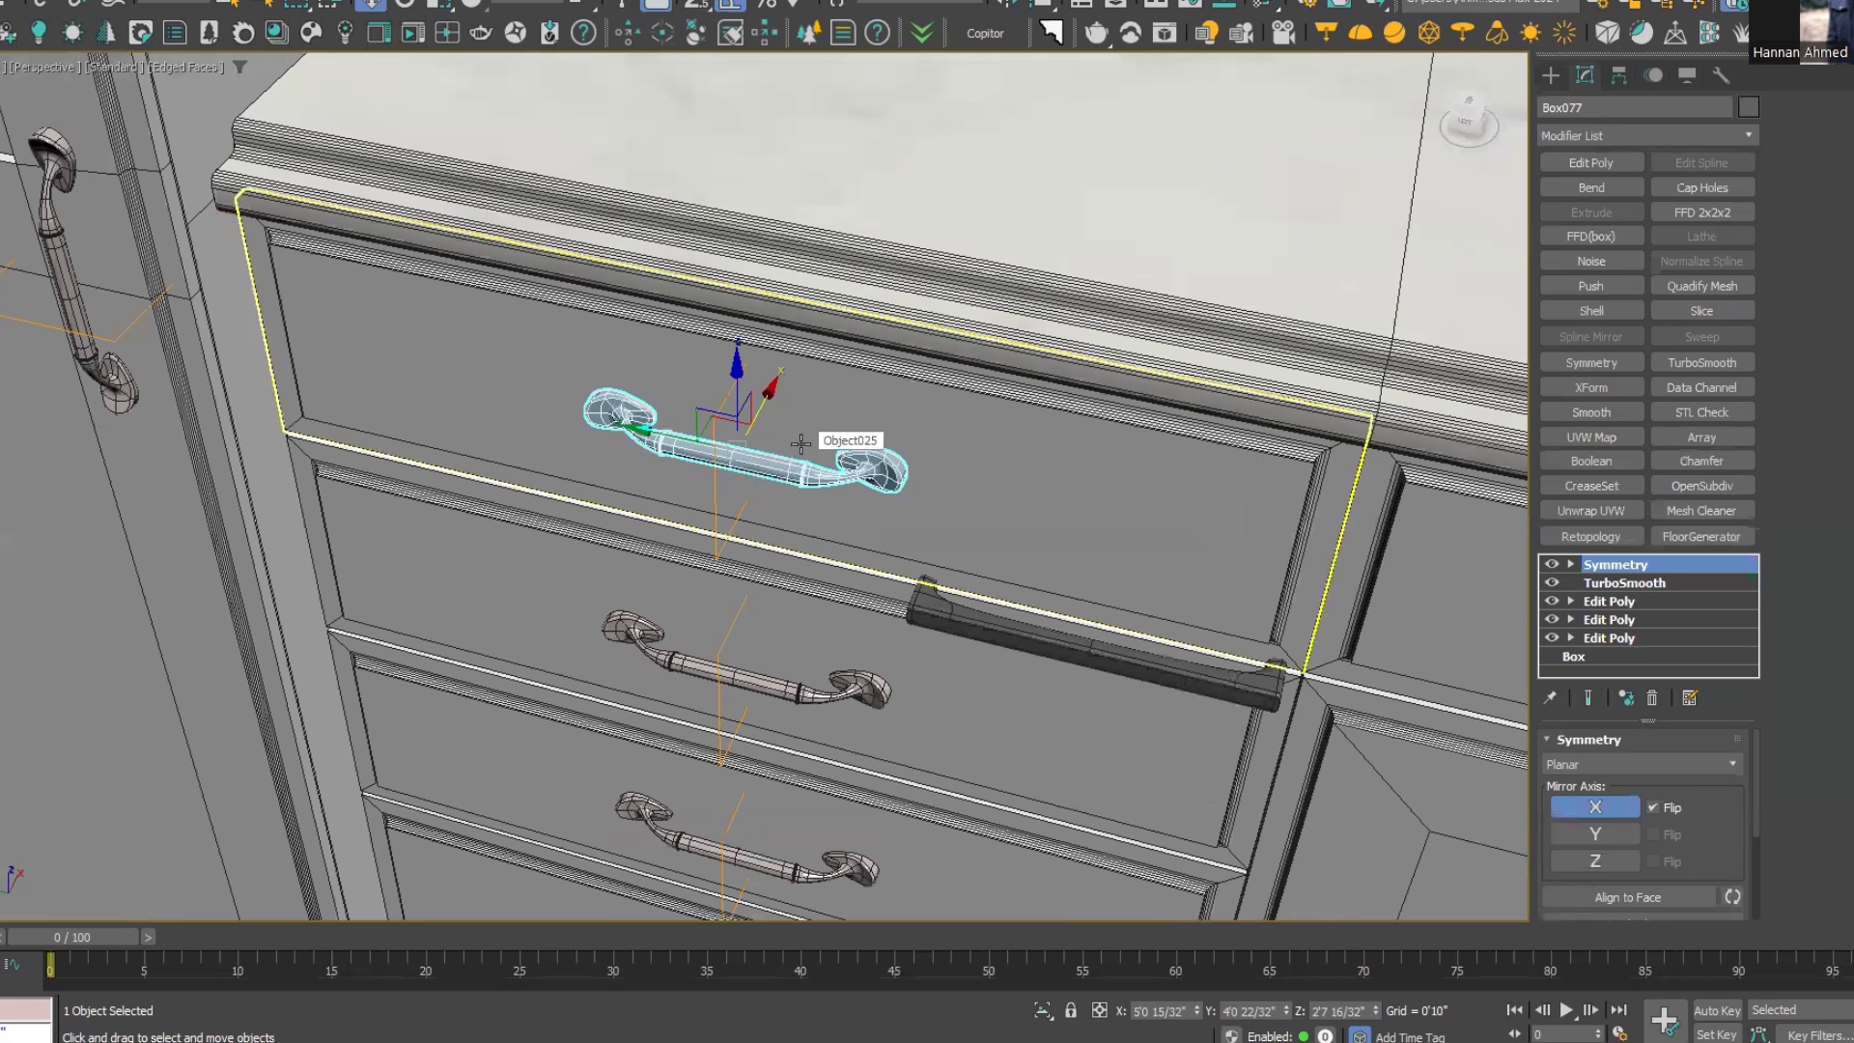
key(ctrl+q)
scroll(801, 443, down, 3)
scroll(815, 443, up, 1)
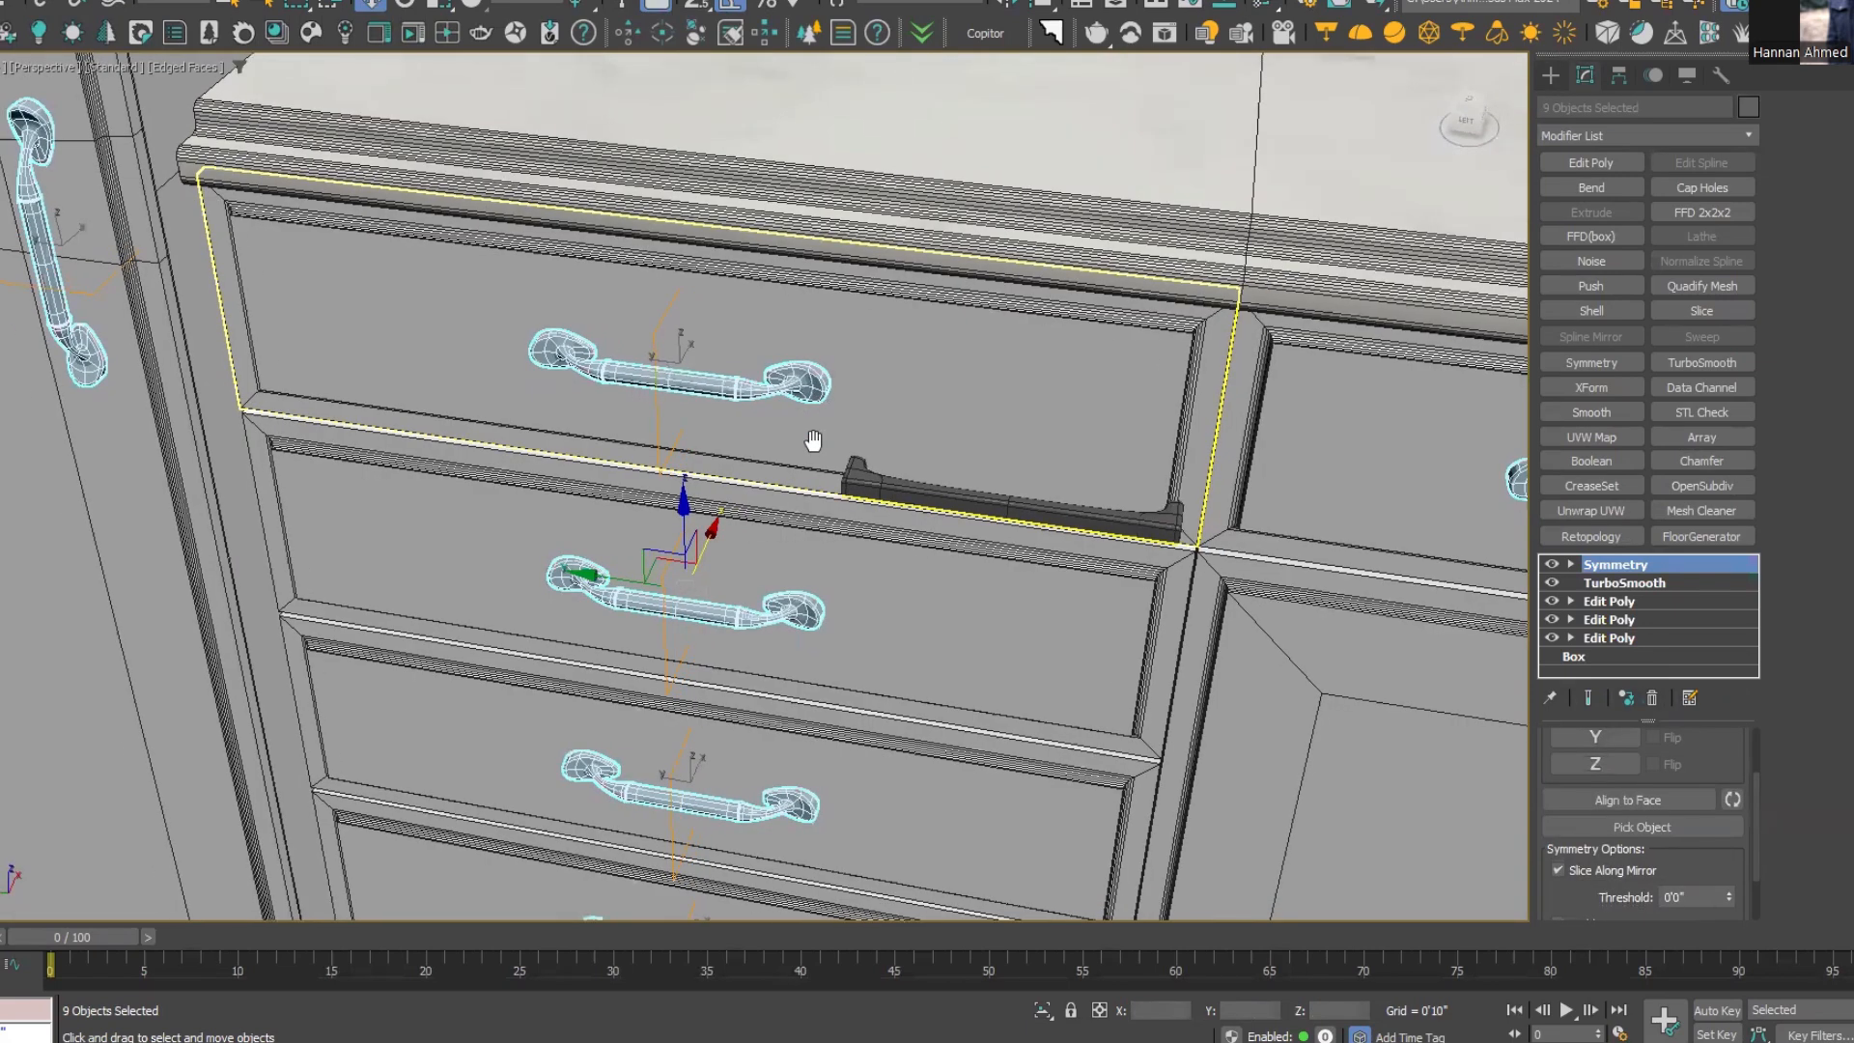
scroll(757, 447, up, 1)
middle_drag(756, 439, 739, 453)
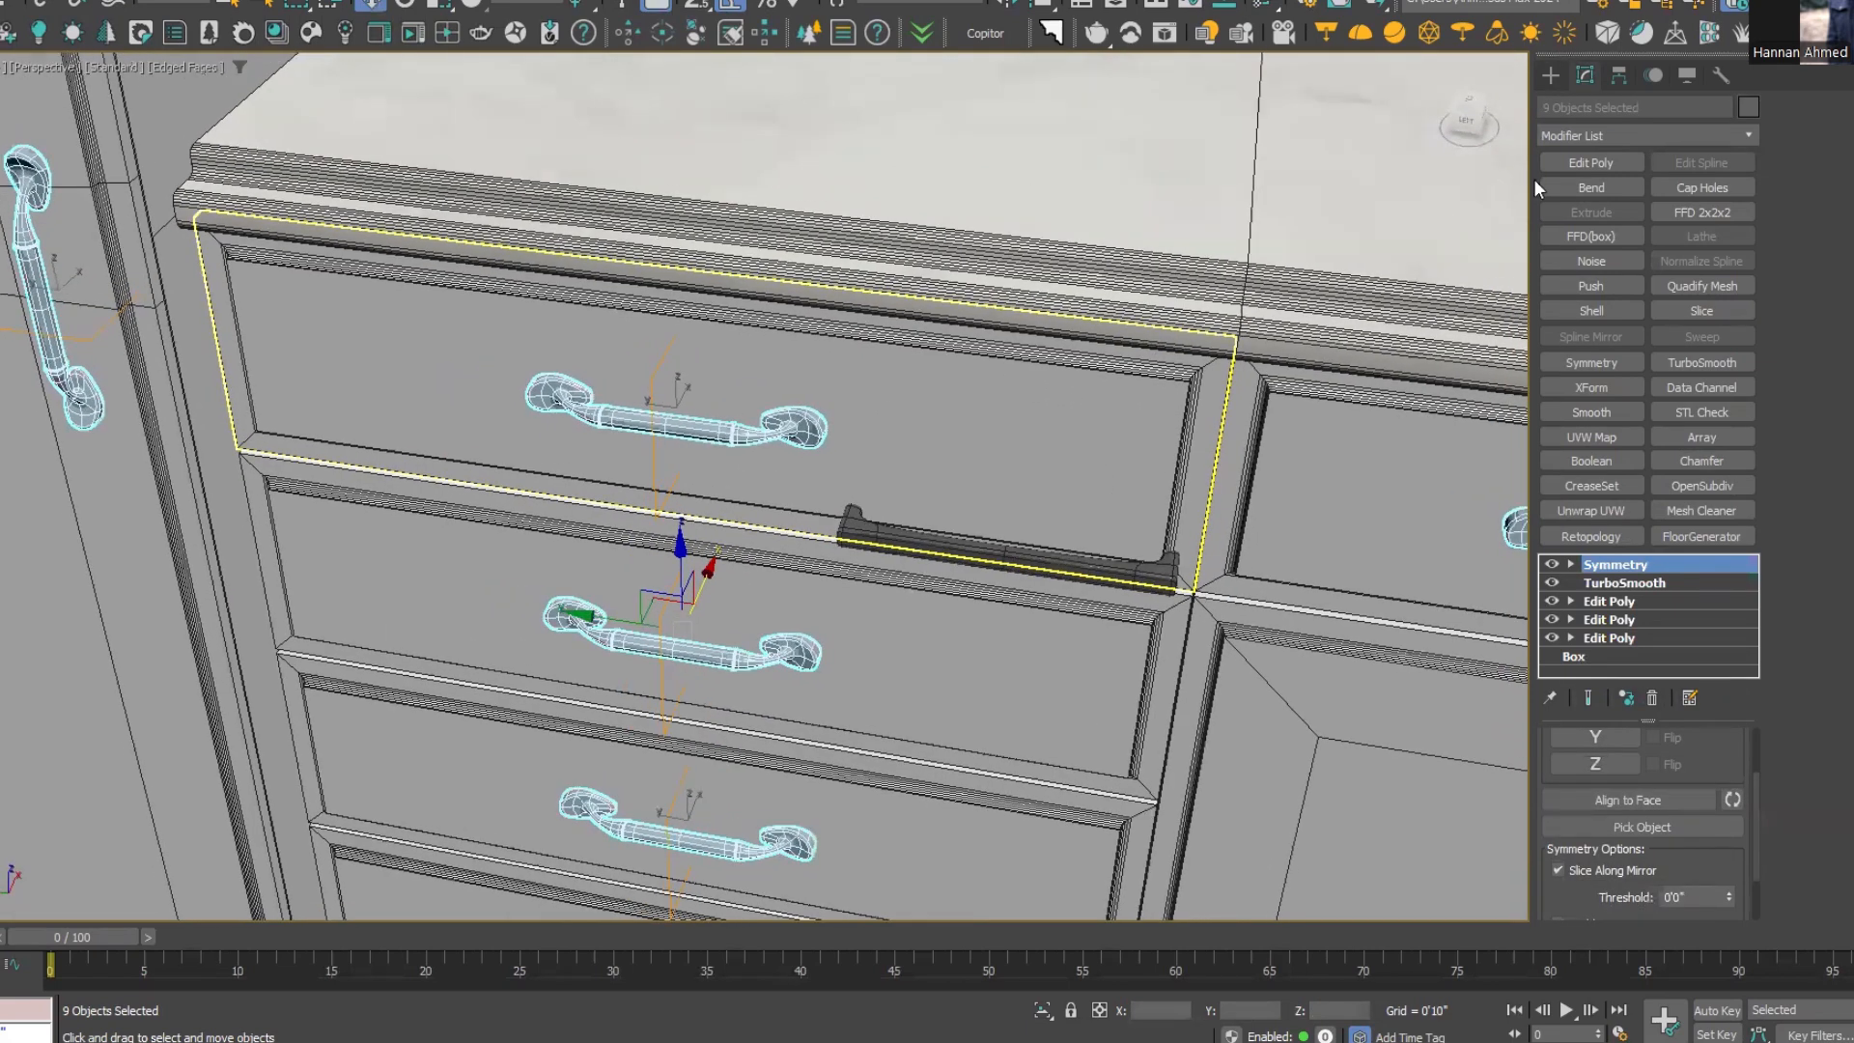
Add a Substitute modifier to the selected old handles and pick the dark handle in the scene as their substitute
click(1749, 135)
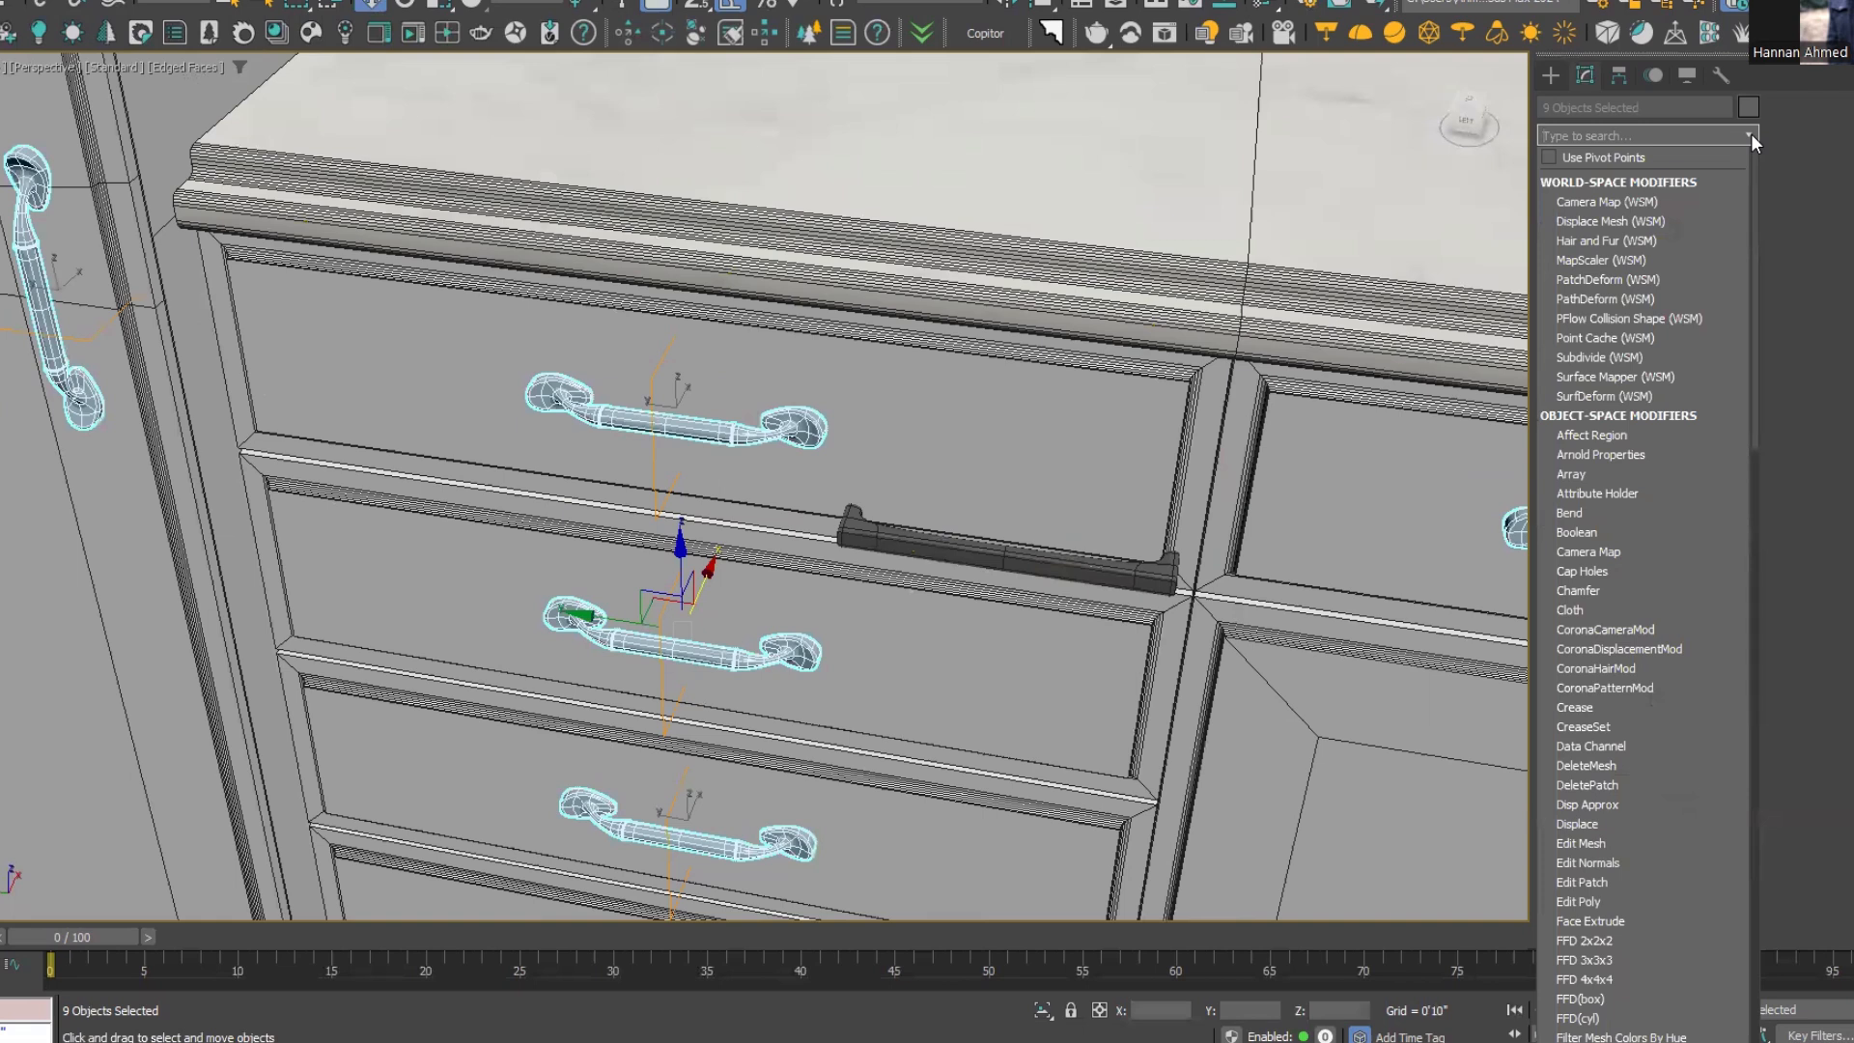
text(subs)
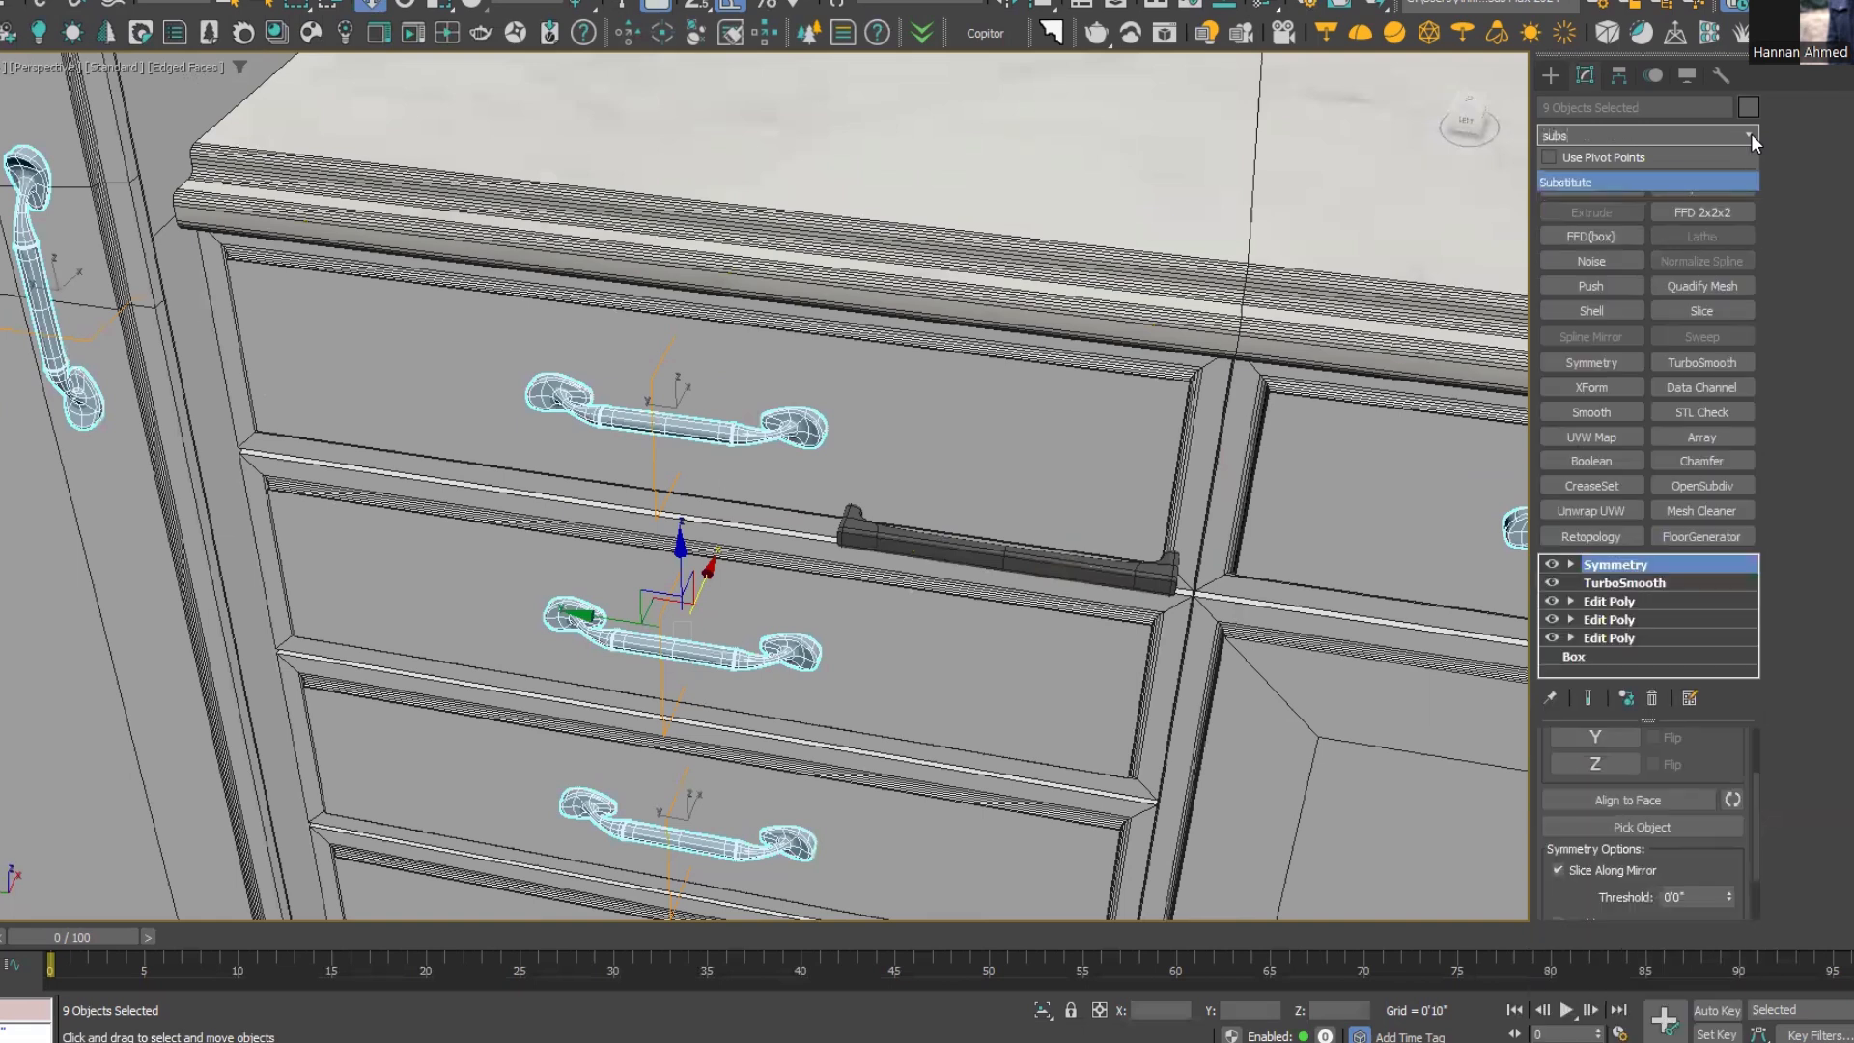
click(1708, 181)
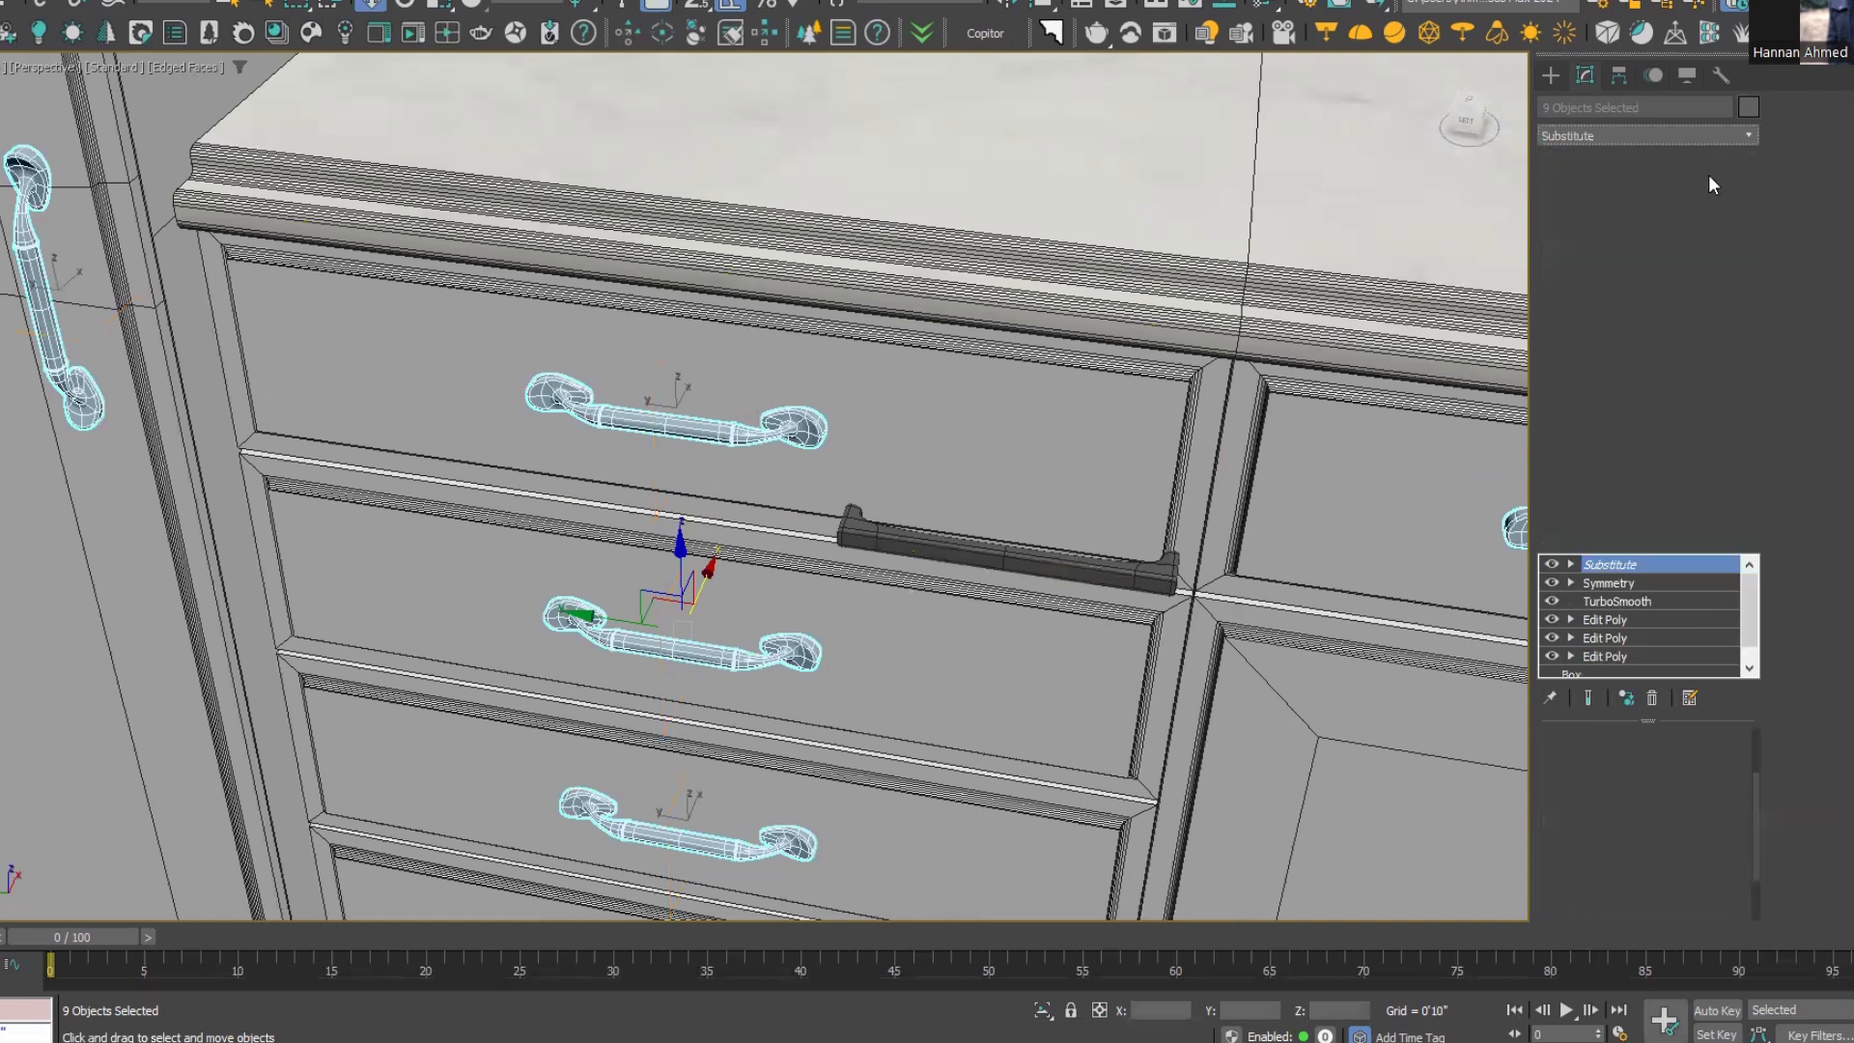
drag(1737, 822, 1728, 768)
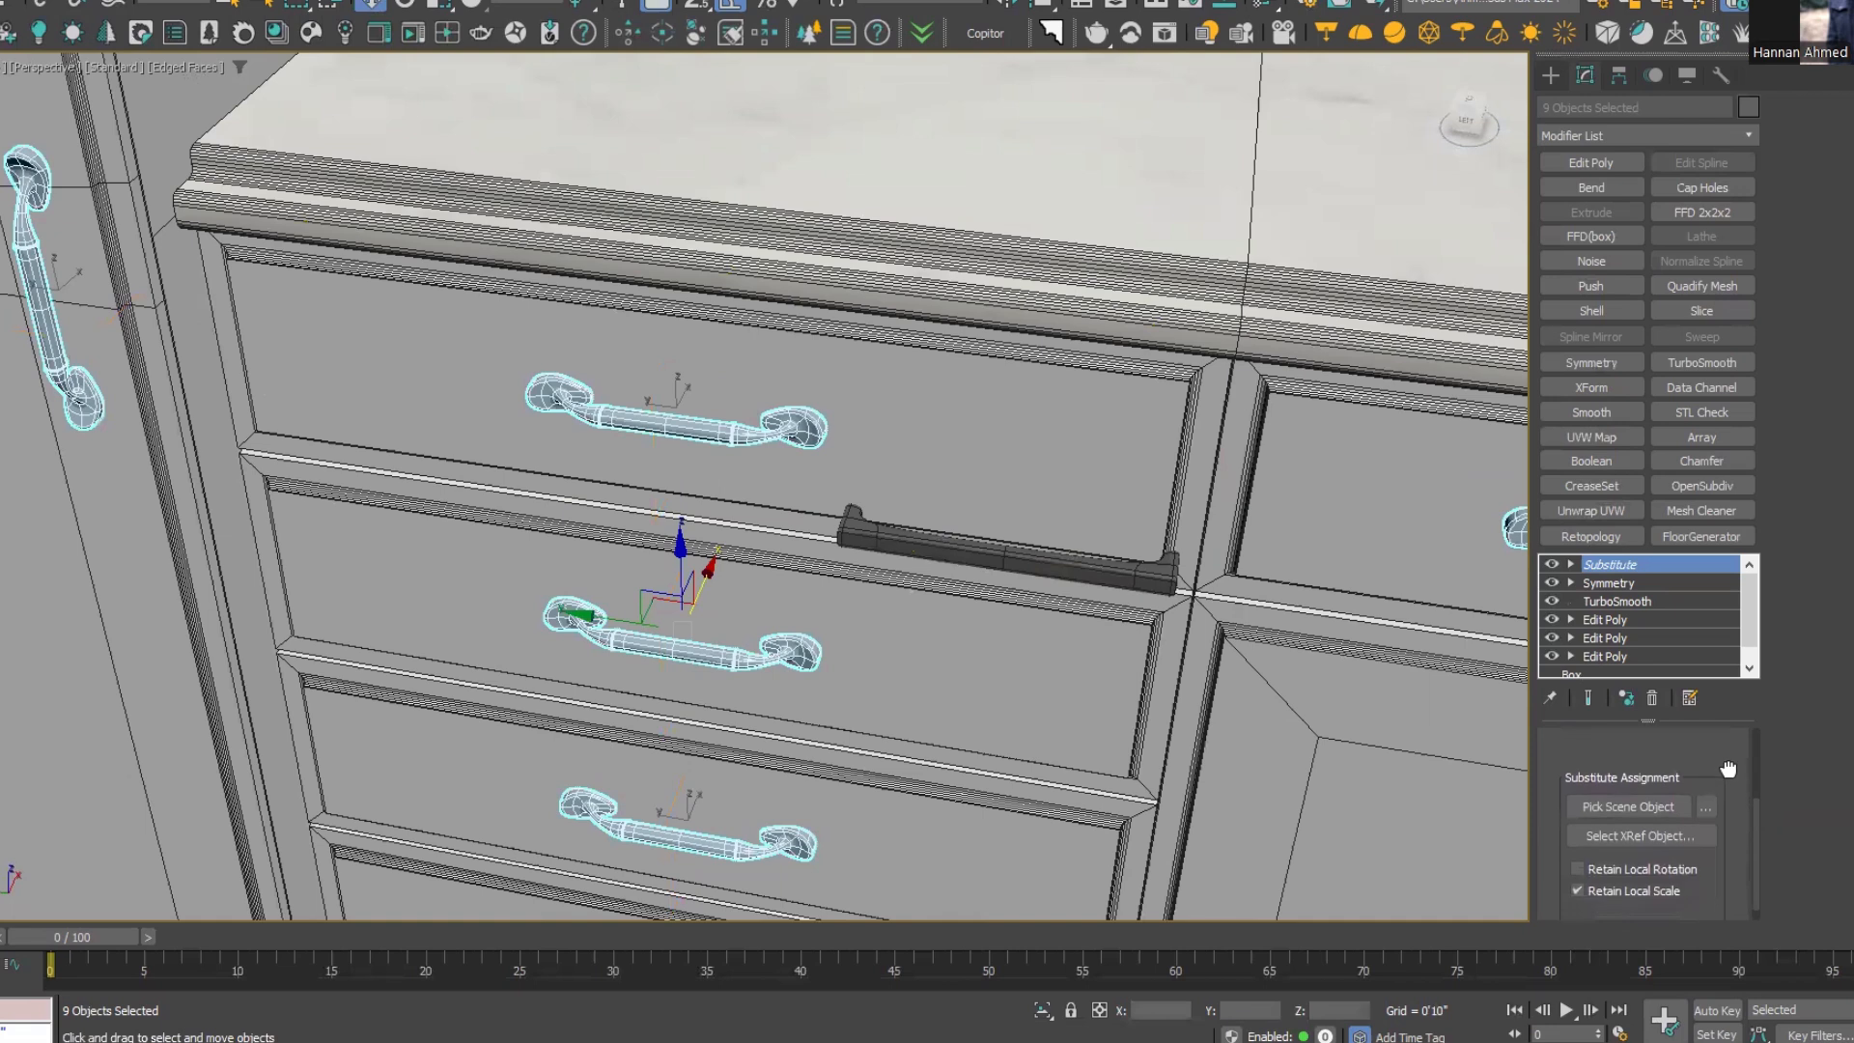
click(1632, 807)
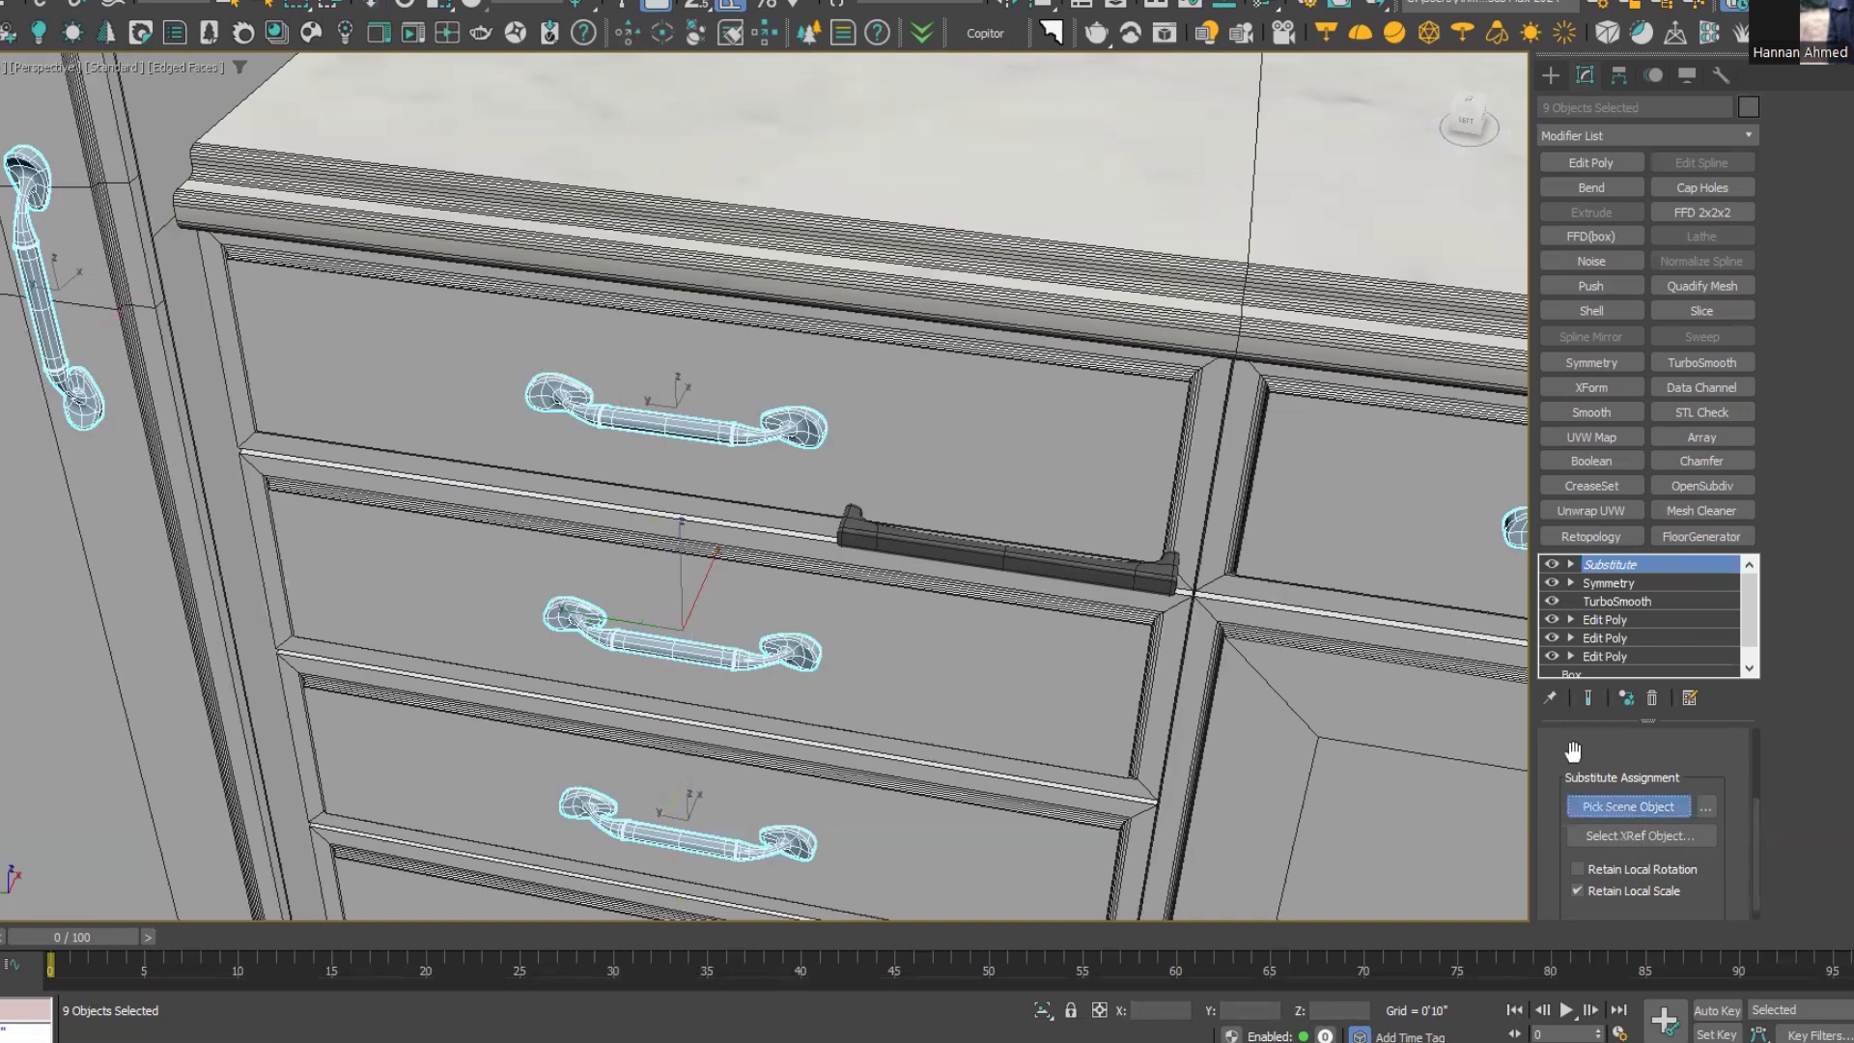
click(1117, 570)
Examine the substituted handles on the drawers and cabinet door, comparing their placement and orientation with the dark source handle
scroll(528, 433, down, 2)
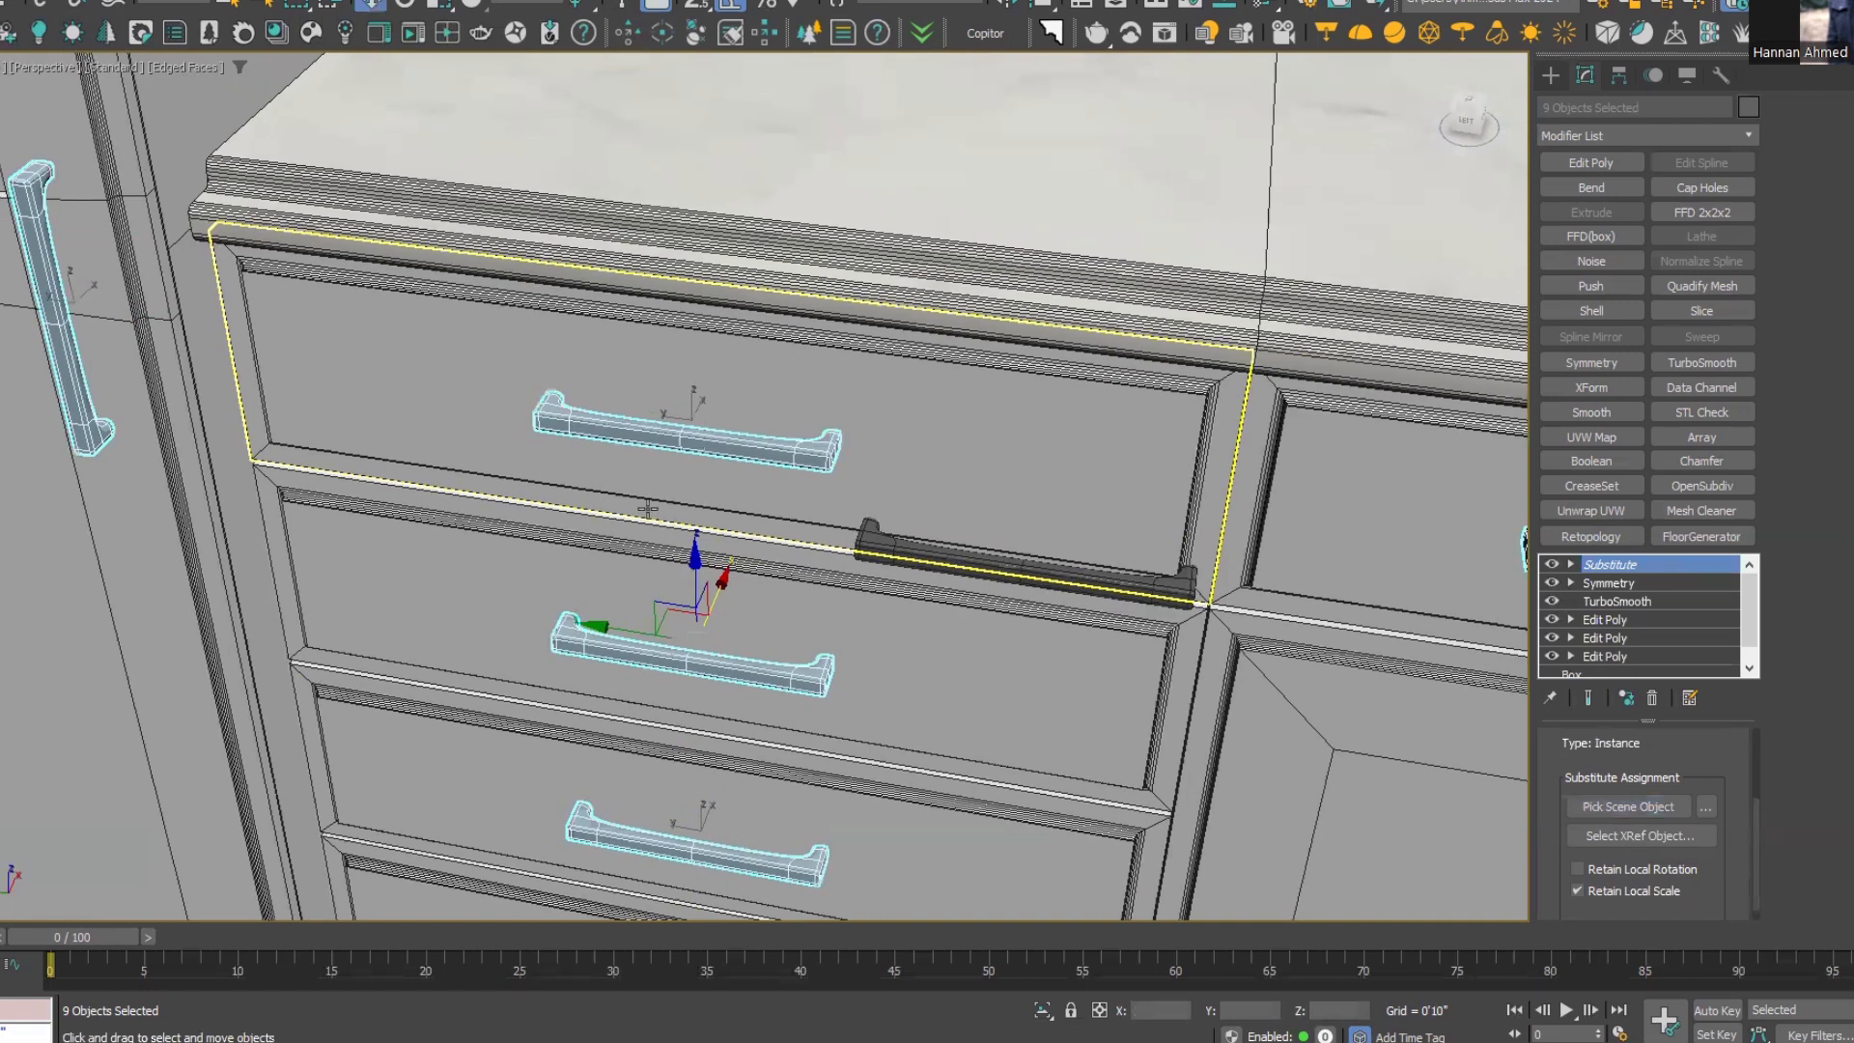
scroll(726, 534, up, 2)
scroll(726, 536, down, 2)
alt+middle_drag(728, 521, 771, 487)
scroll(596, 300, up, 2)
middle_drag(749, 347, 1004, 473)
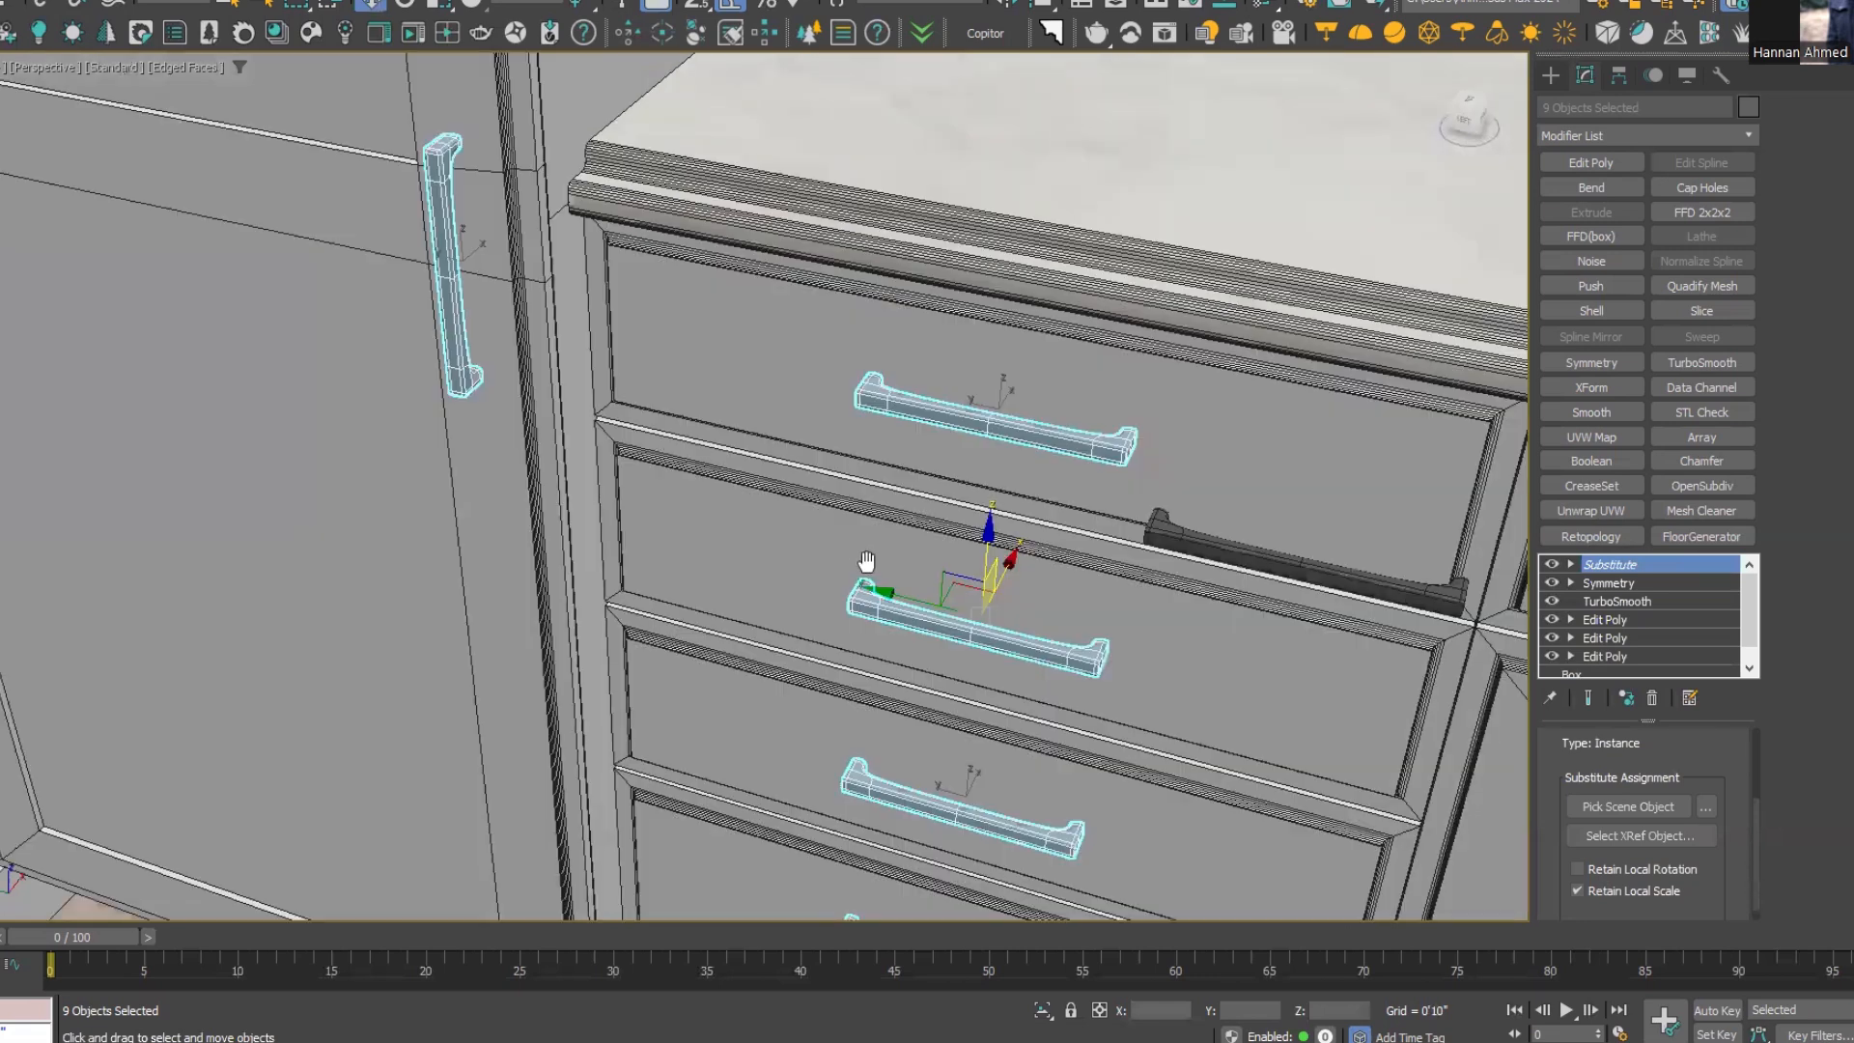
alt+middle_drag(1067, 562, 867, 562)
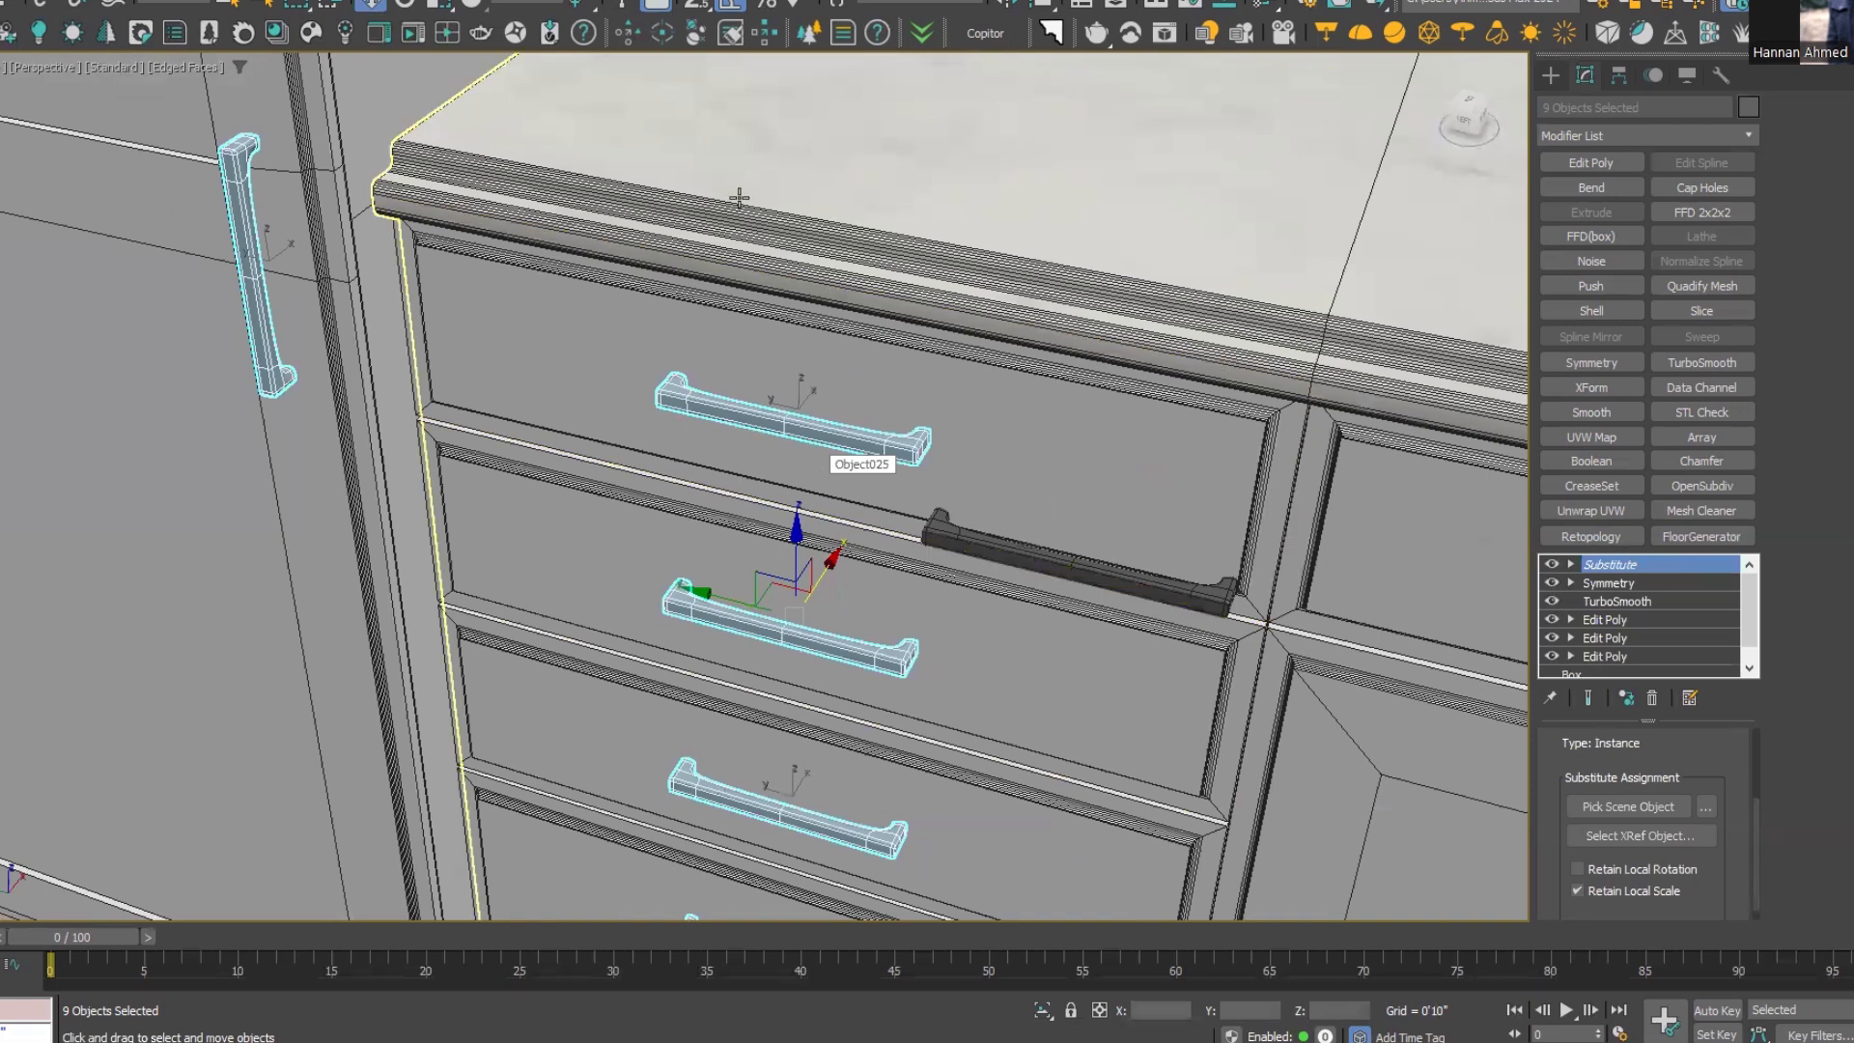
click(778, 428)
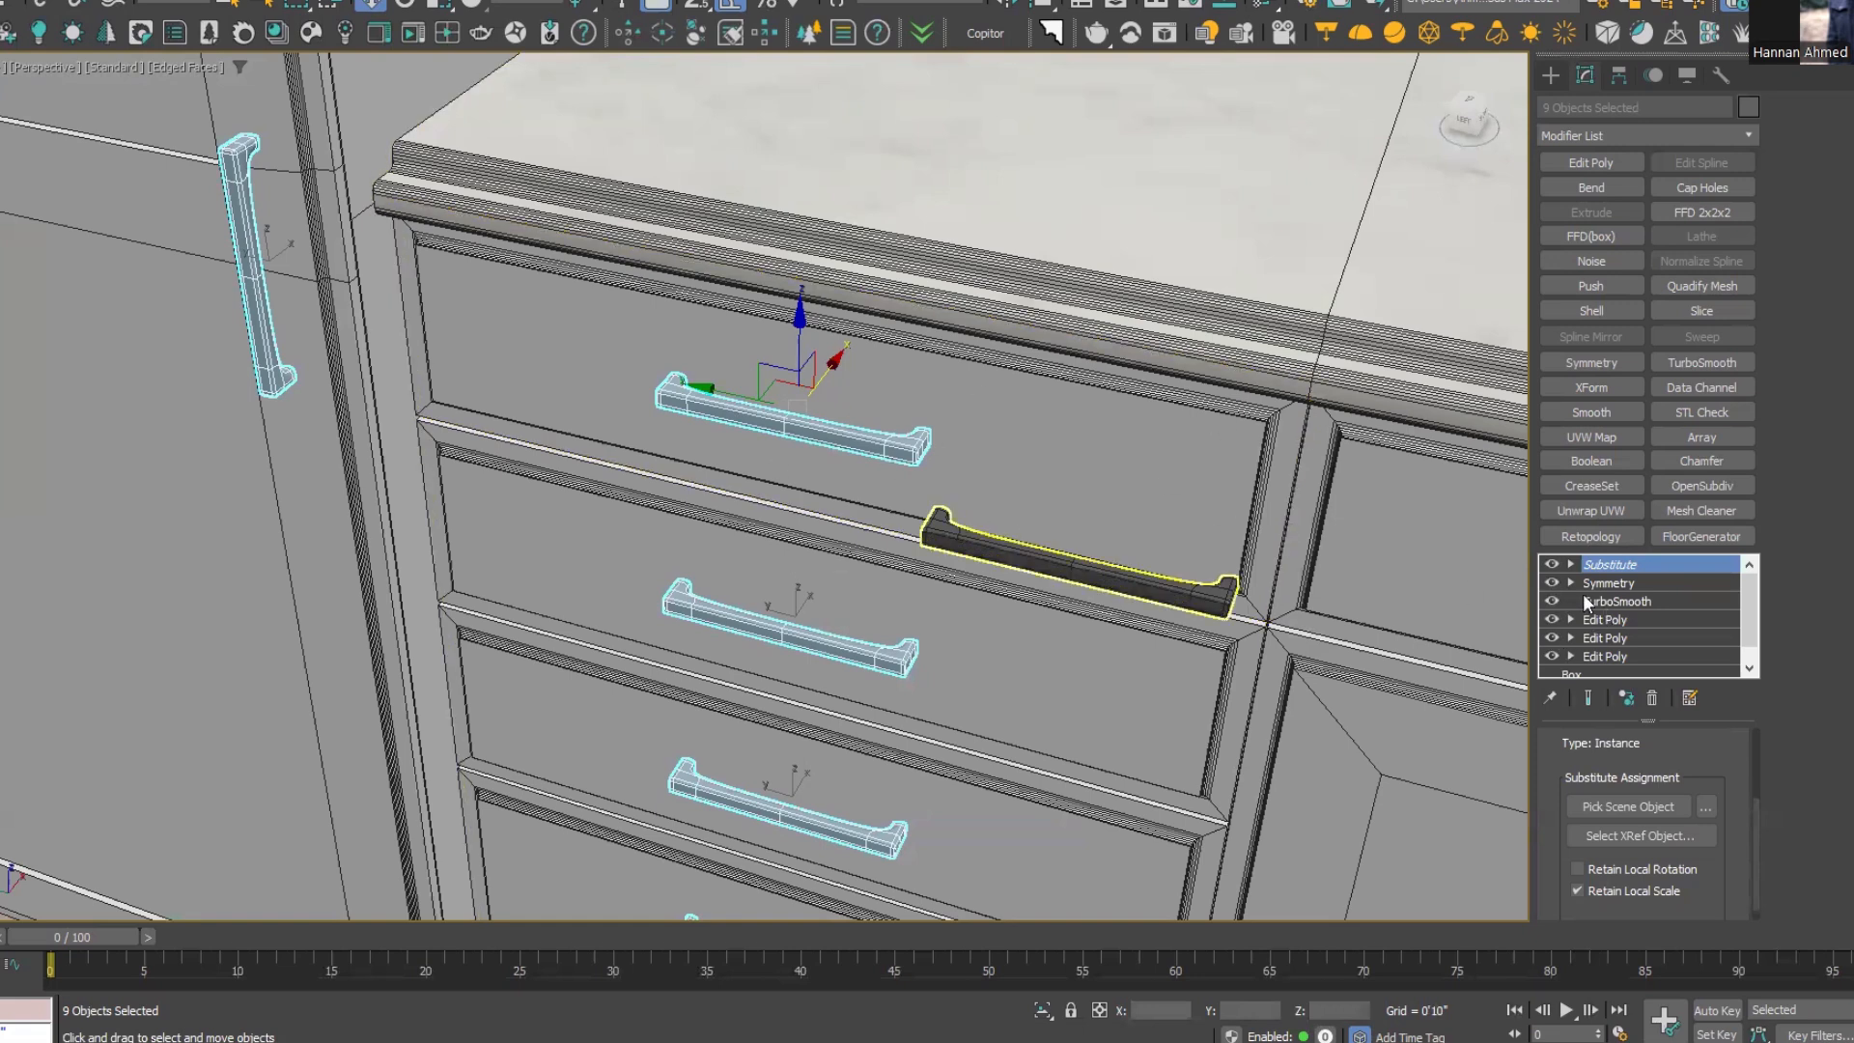
middle_drag(944, 544, 878, 507)
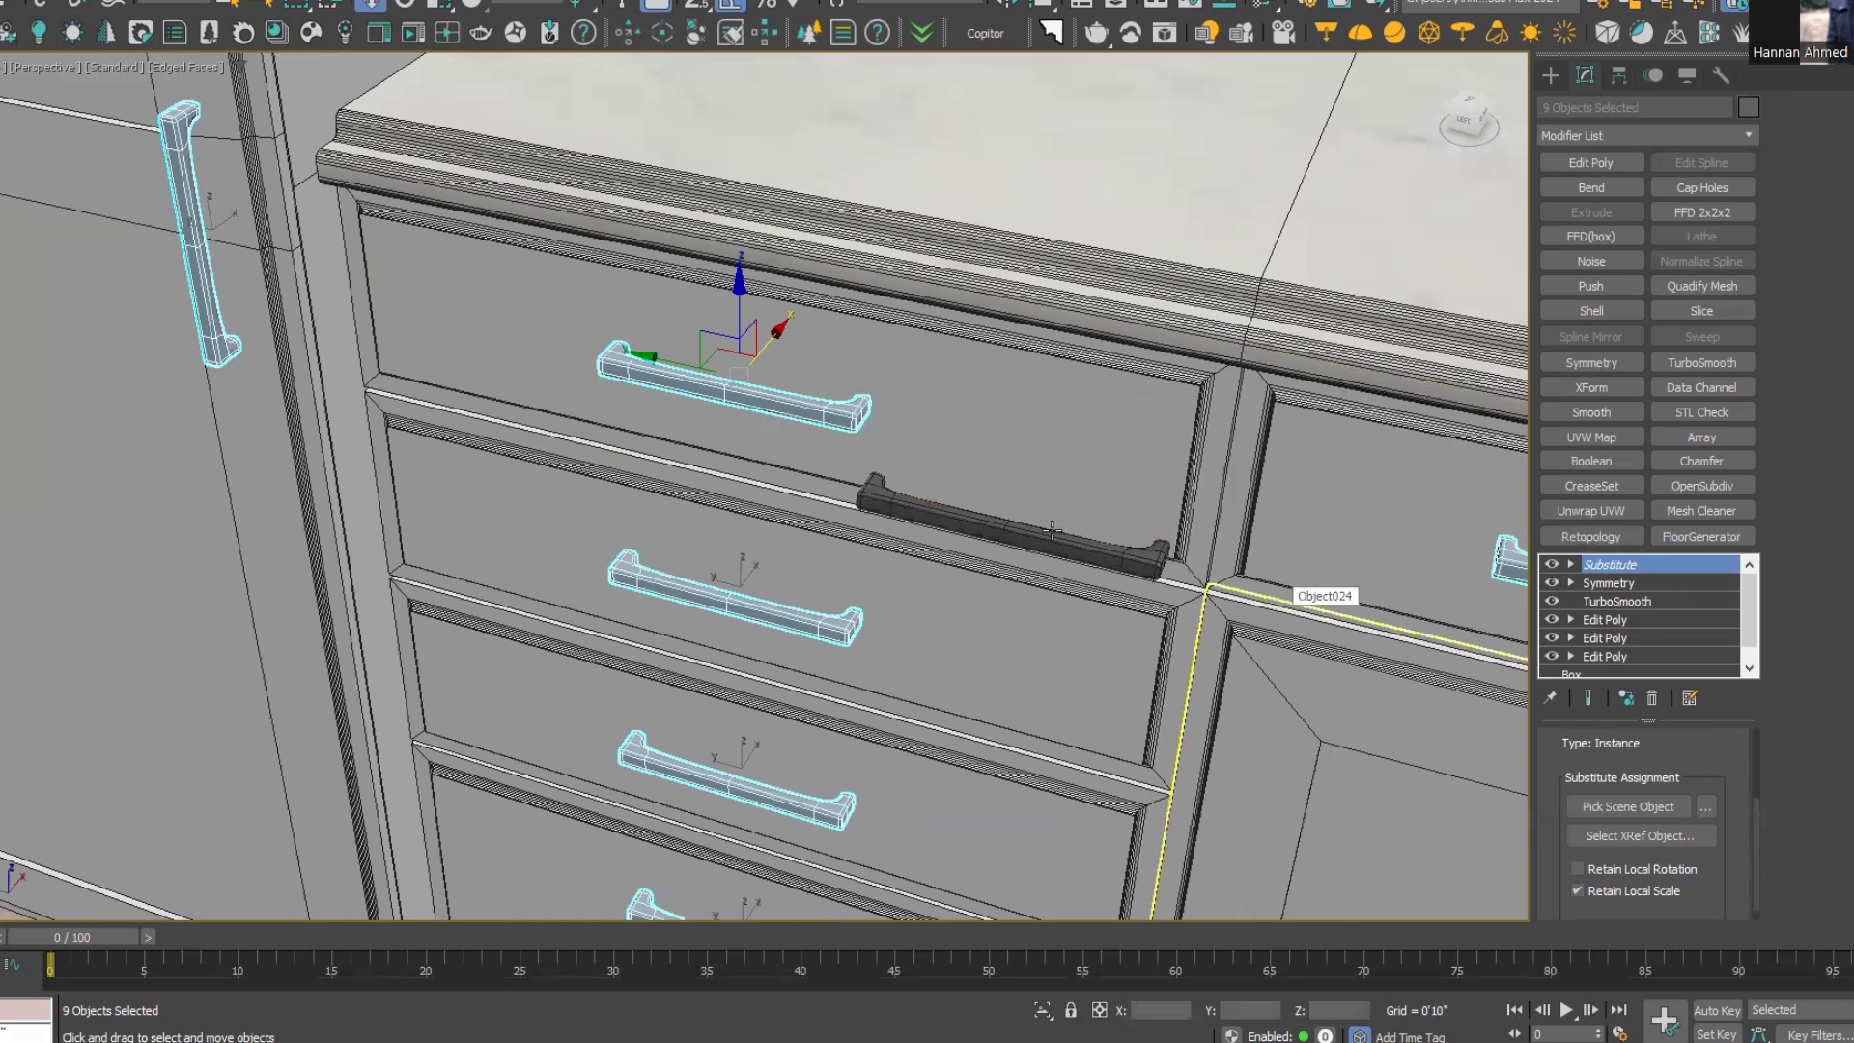
Toggle the Substitute modifier to compare the old and new handles on the top drawers, leaving it disabled
scroll(708, 393, up, 4)
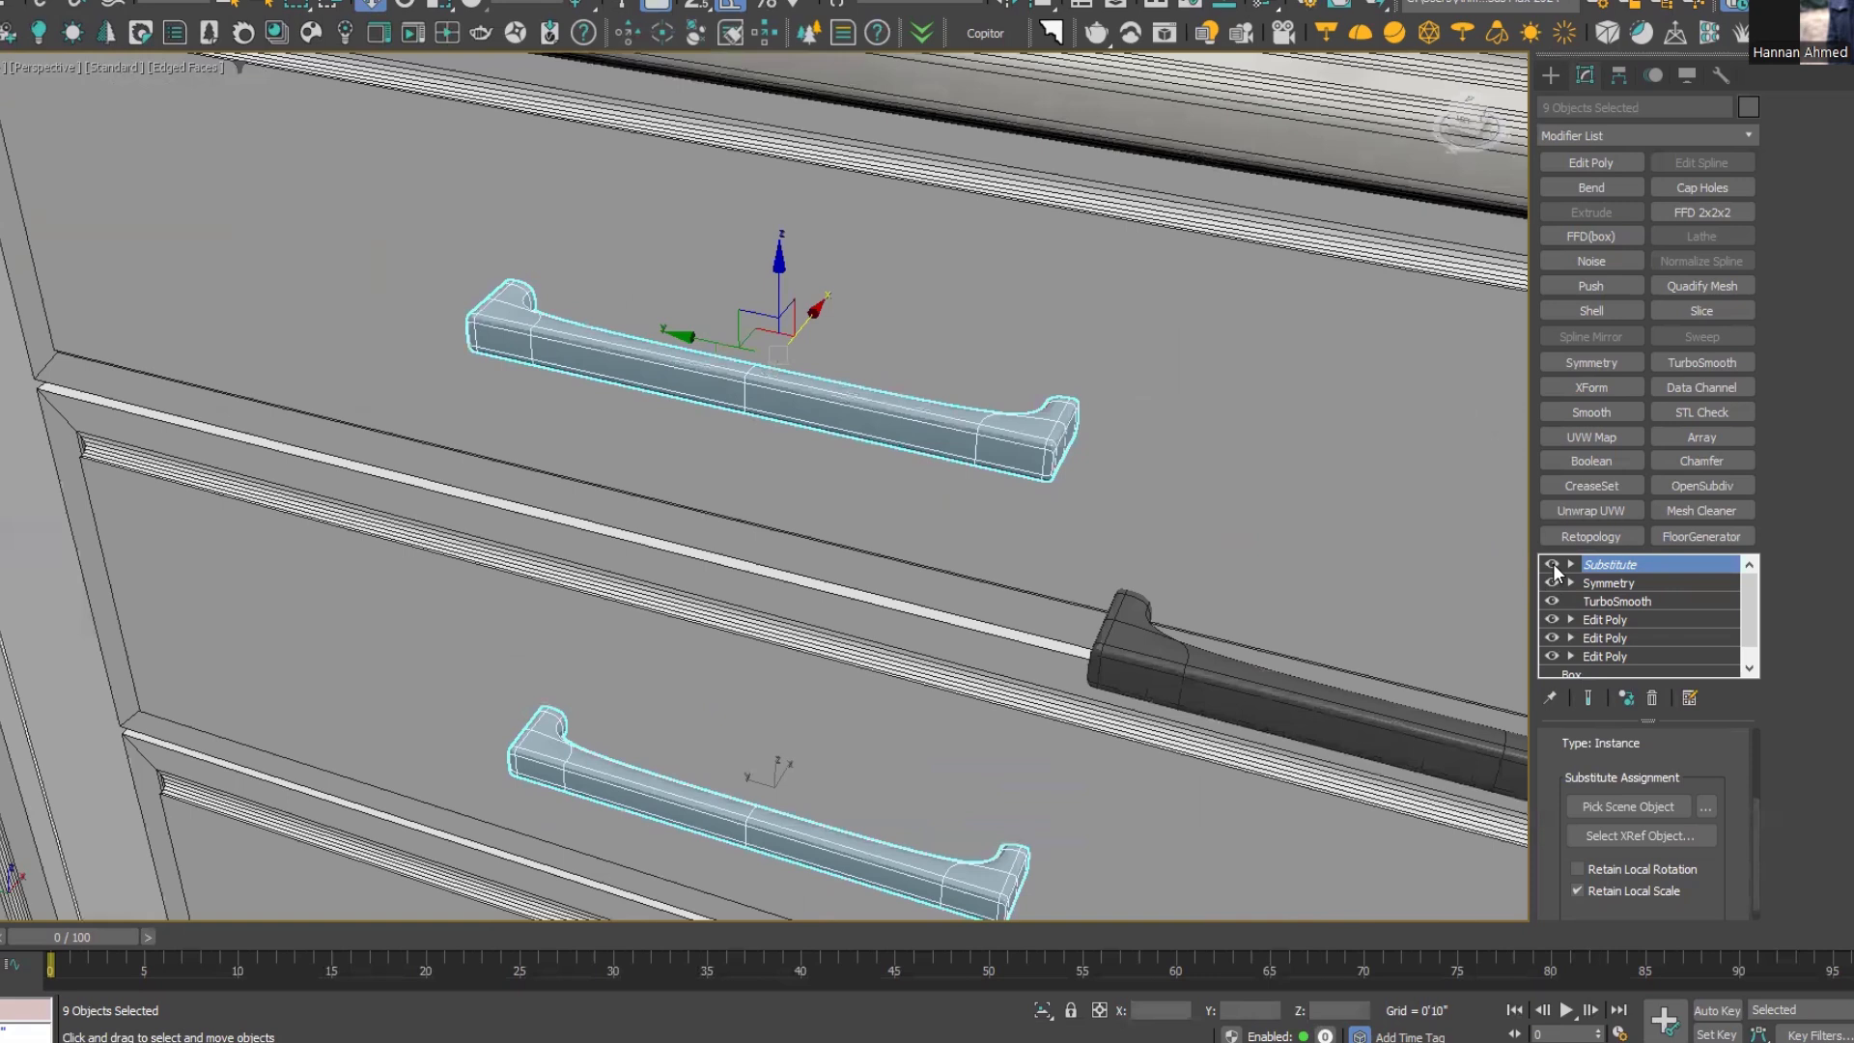
click(1550, 564)
click(1551, 564)
click(1551, 564)
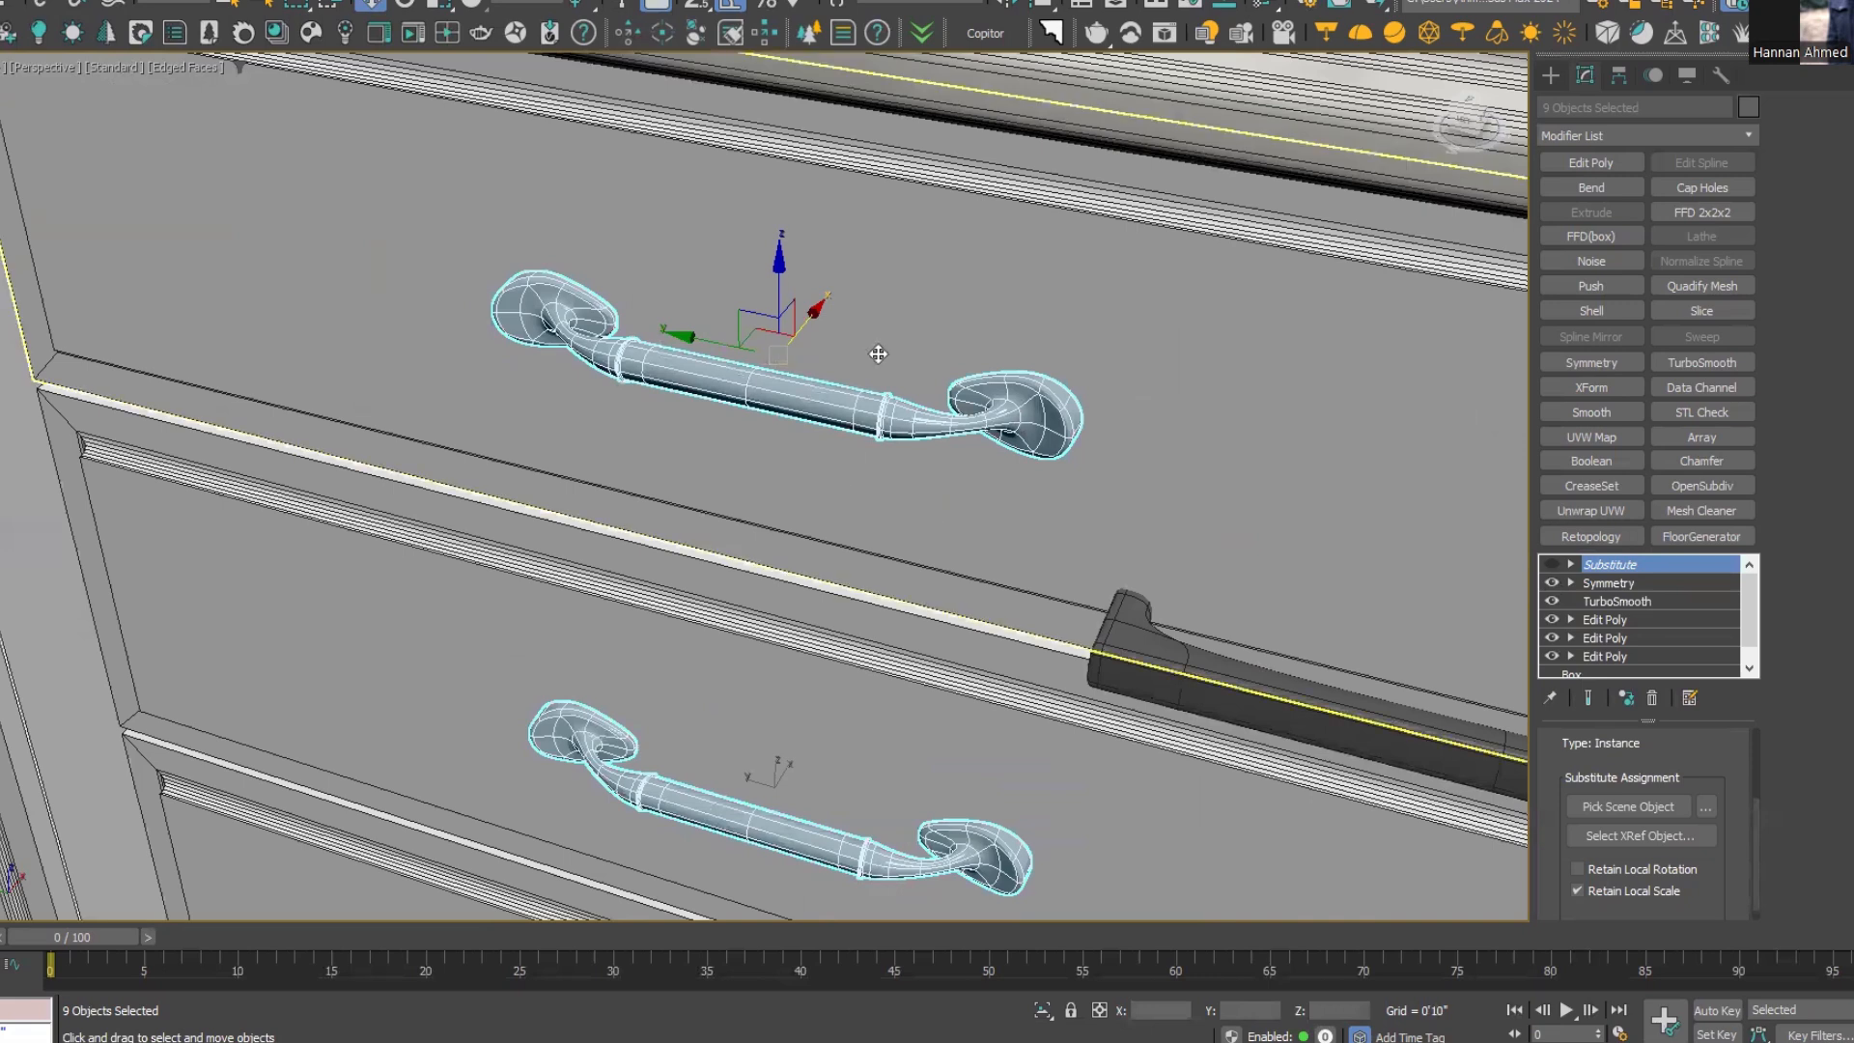